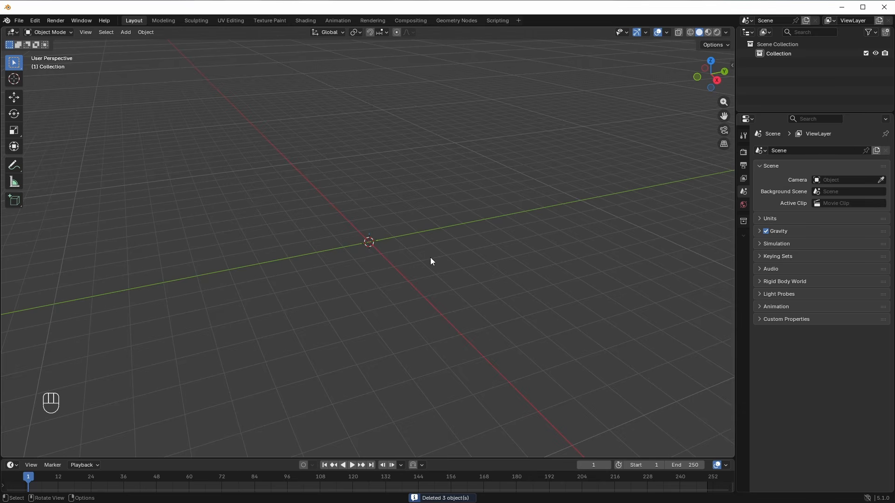
Step: From the front view, add apple_ref.jpg as a reference image at the origin
key("KP_1")
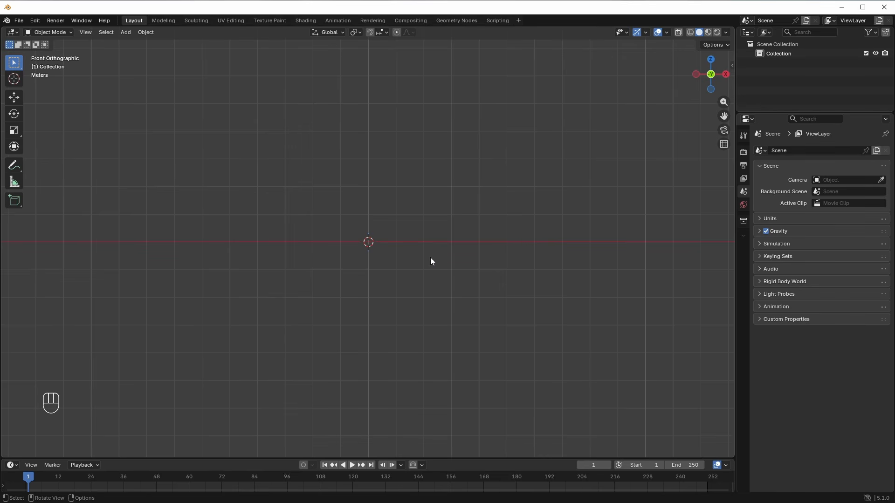
key("shift+a")
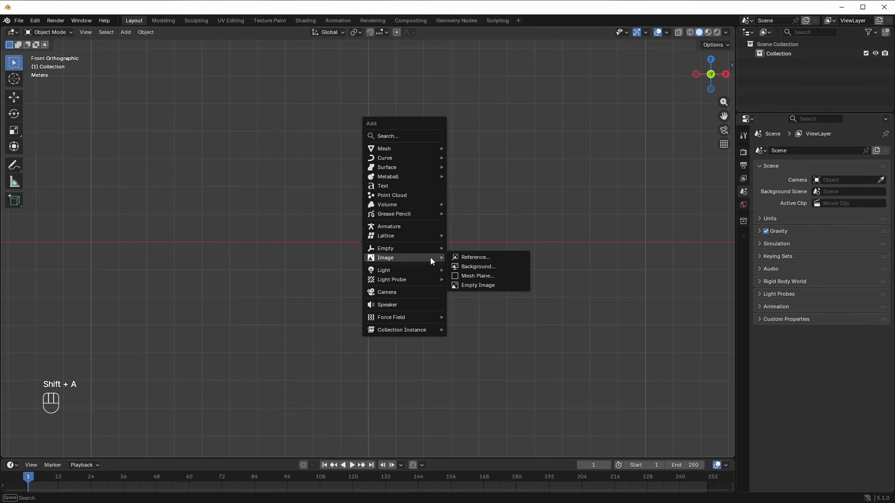
left_click(464, 258)
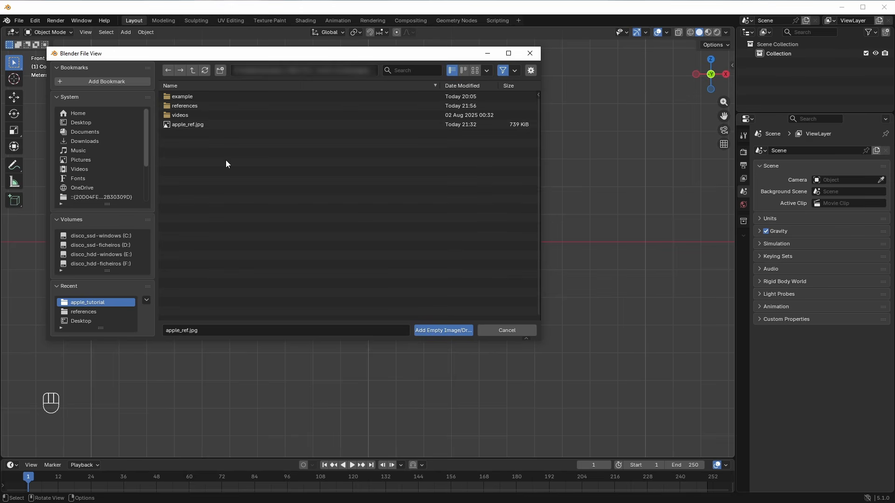
left_click(180, 123)
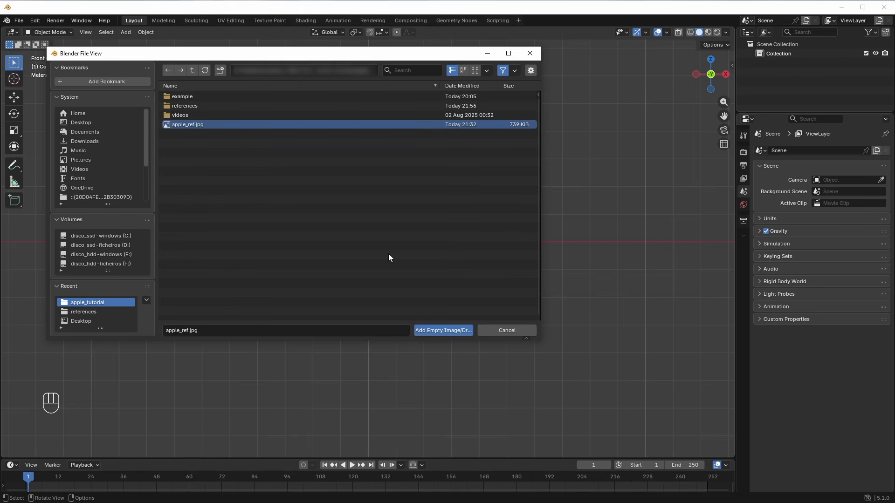
left_click(442, 331)
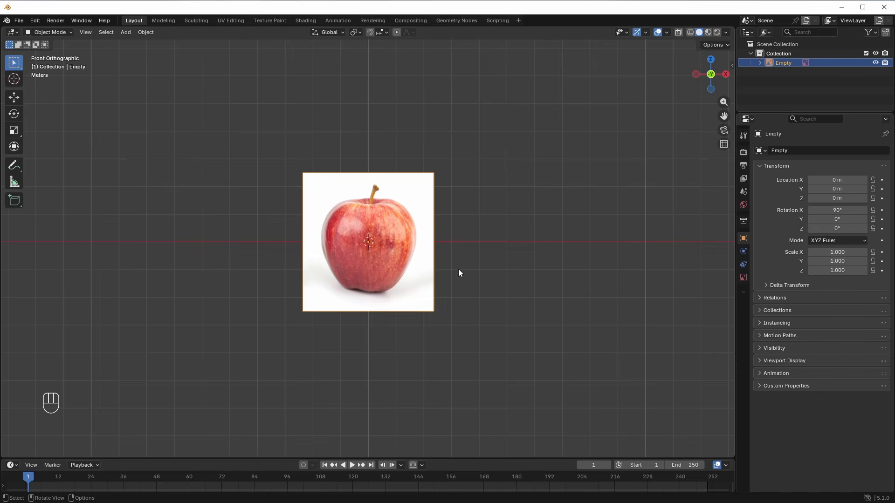
scroll(459, 270, "up", 2)
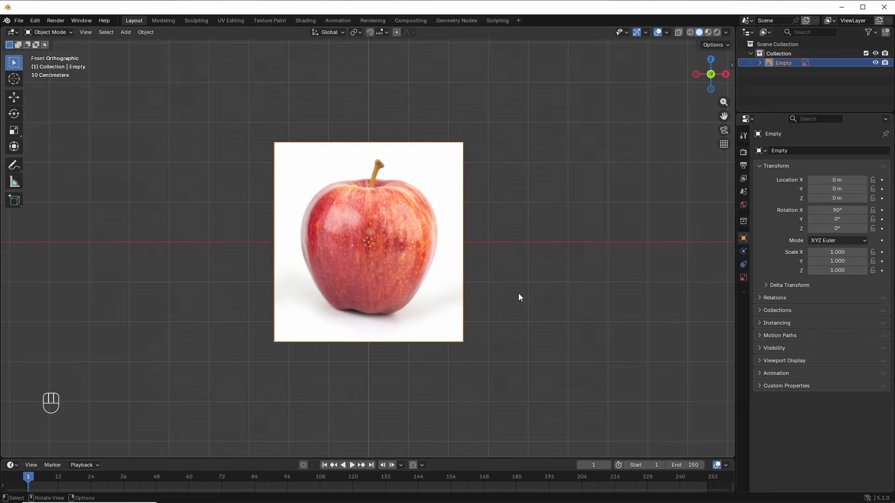
Step: Add a UV sphere and scale it to 1.744 to match the apple photo
key("shift+a")
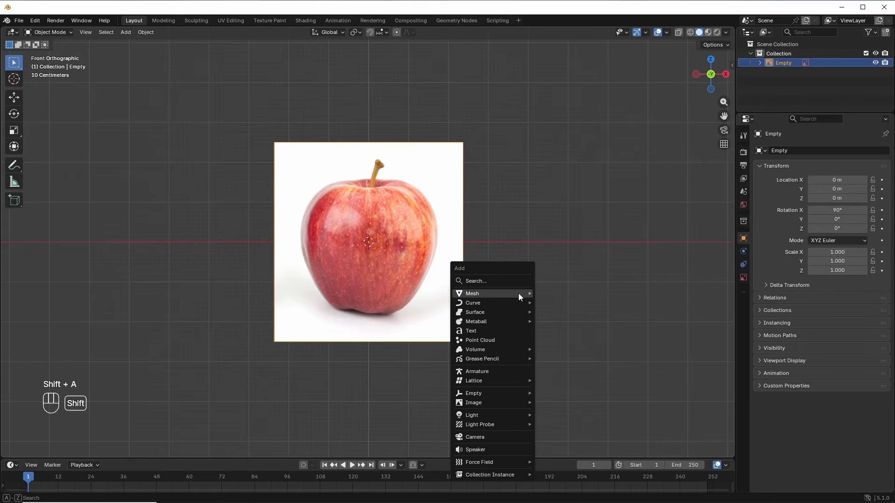
mouse_move(518, 293)
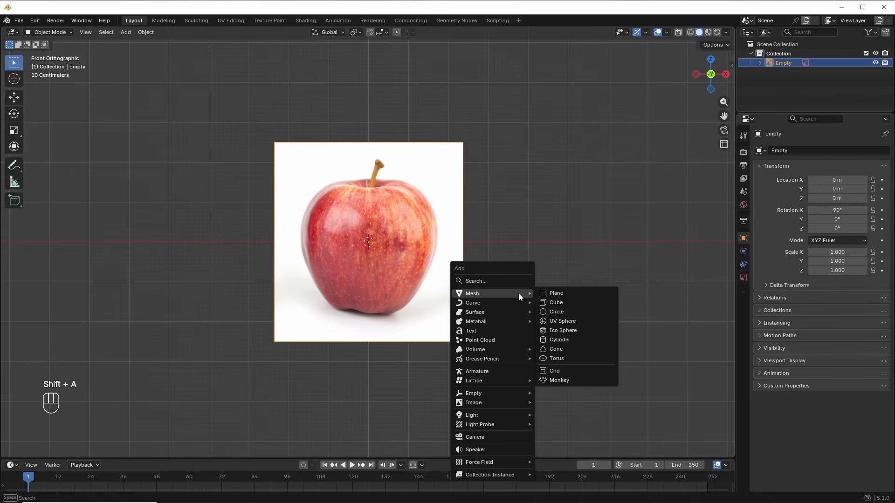
left_click(561, 321)
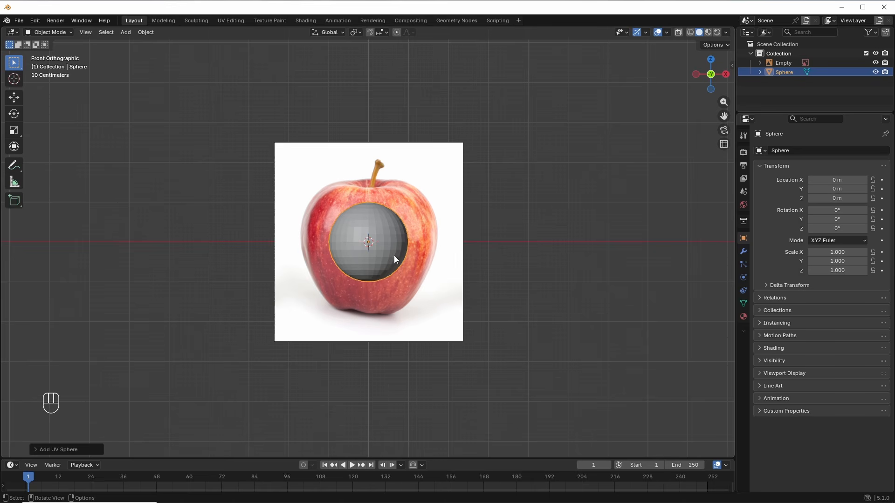
key("s")
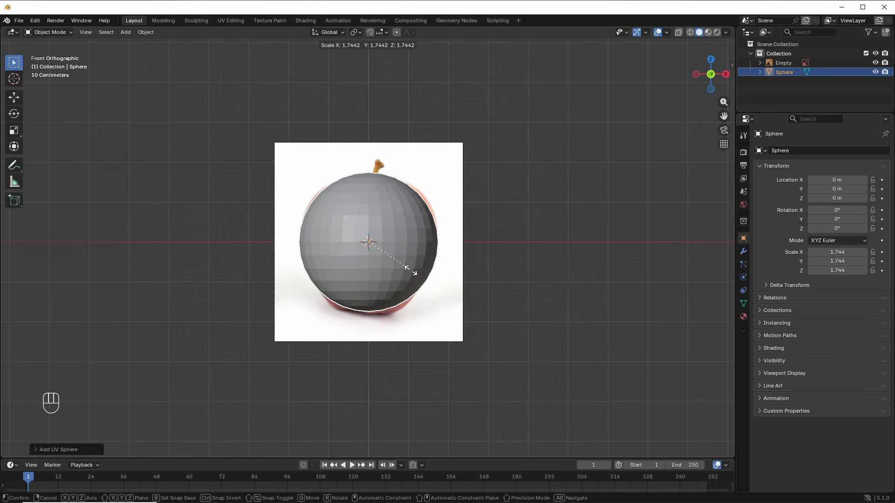
left_click(402, 264)
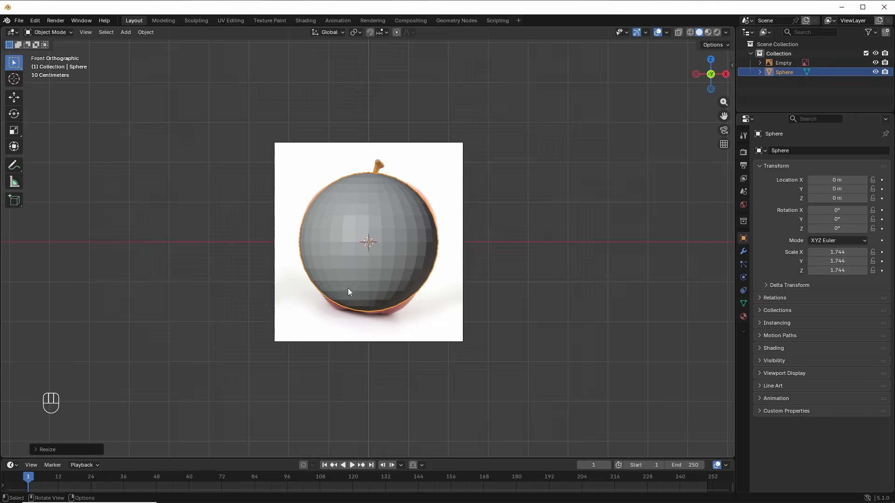
Step: Move the reference image back along Y to 3.0304 m, behind the sphere
middle_click_drag(348, 288, 397, 340)
left_click(311, 181)
middle_click_drag(372, 273, 362, 265)
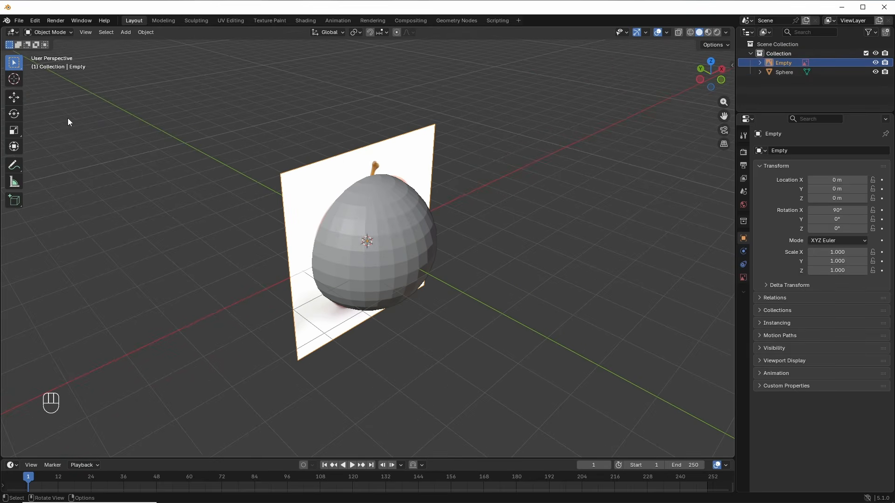
left_click(14, 97)
left_click_drag(343, 236, 314, 259)
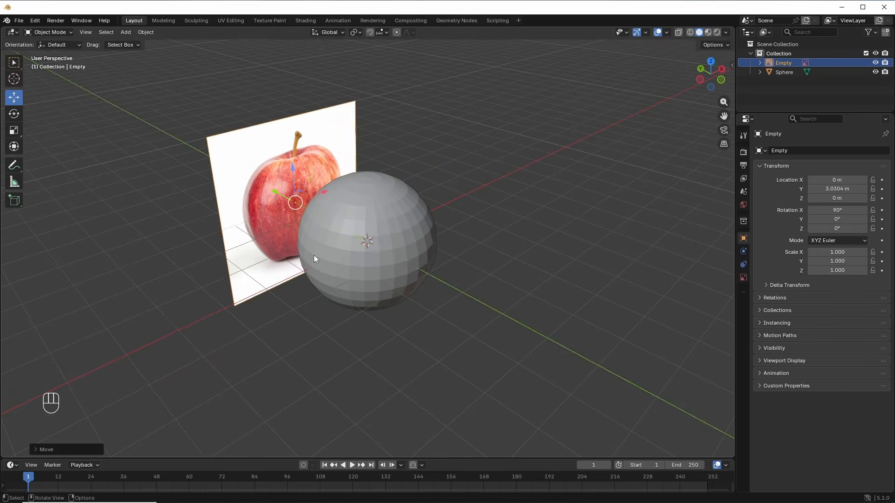
middle_click_drag(314, 255, 342, 243)
Step: Return to the front view and put the sphere into Edit Mode
key("KP_1")
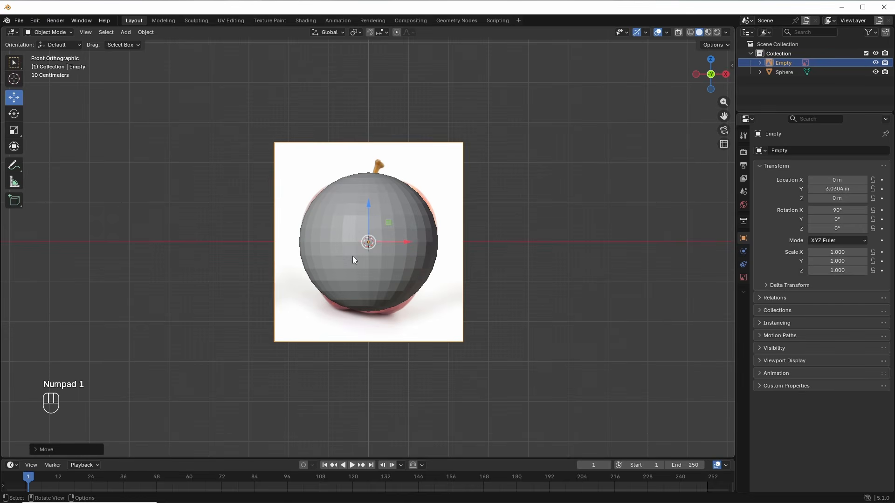
scroll(390, 281, "up", 1)
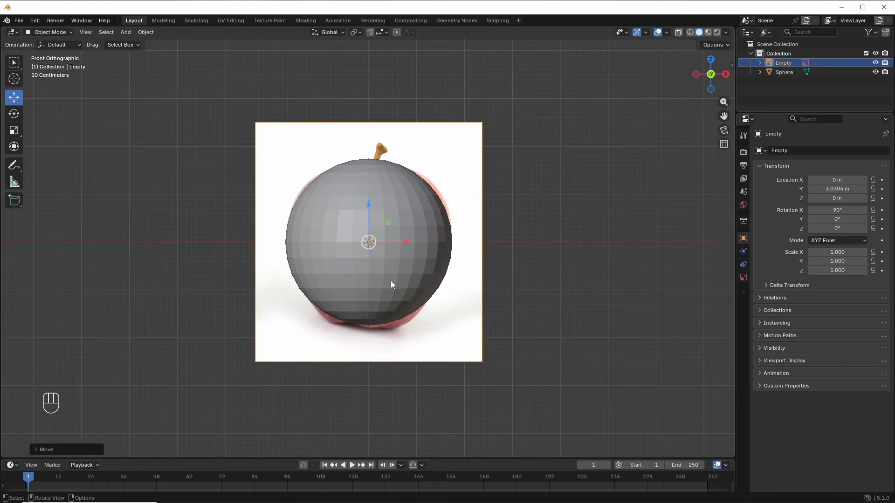
left_click(391, 281)
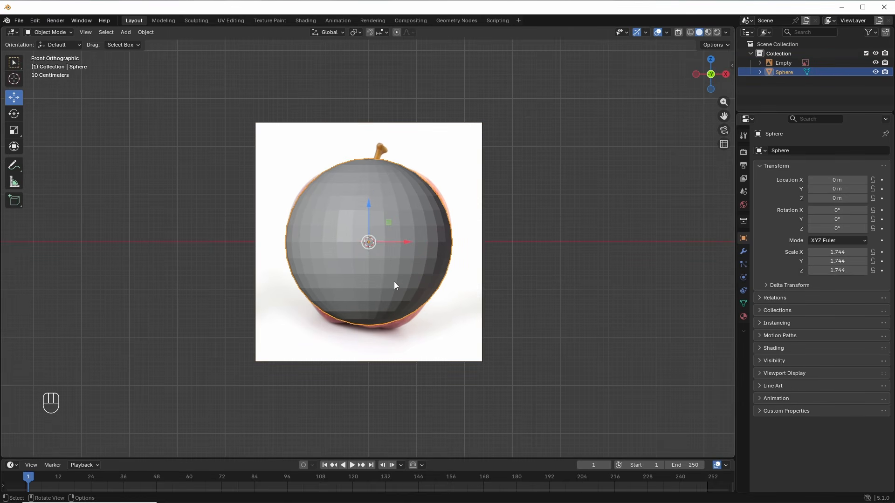
key("Tab")
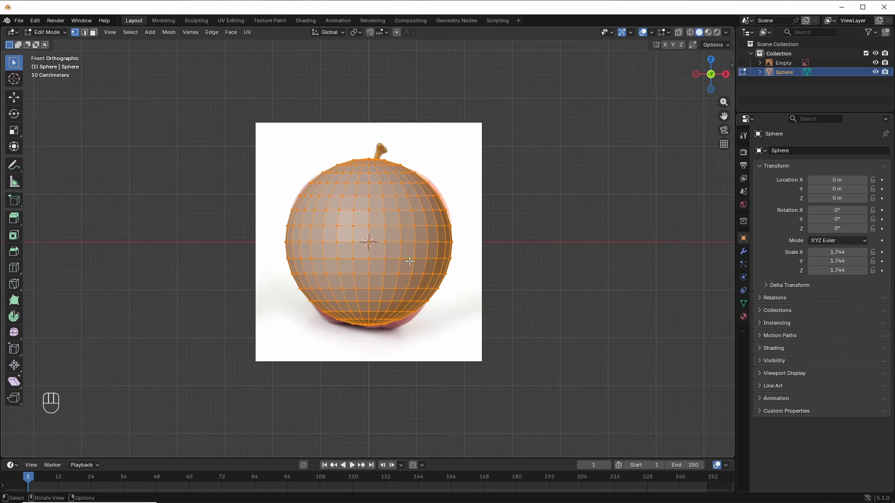
Step: Show the viewport as wireframe and switch to edge select mode
key("z")
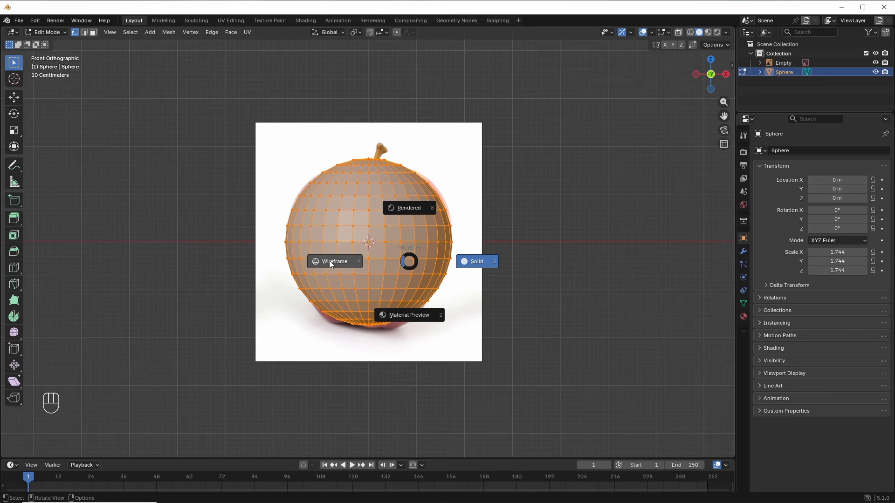
left_click(329, 261)
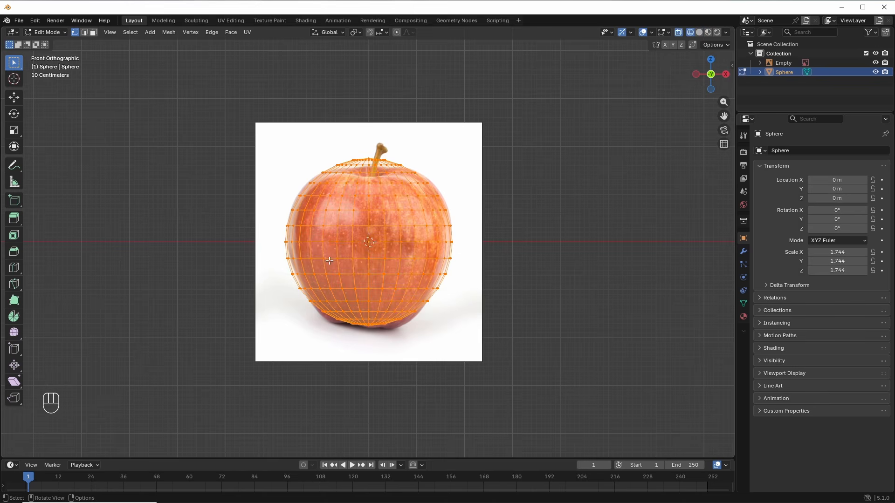
left_click(83, 34)
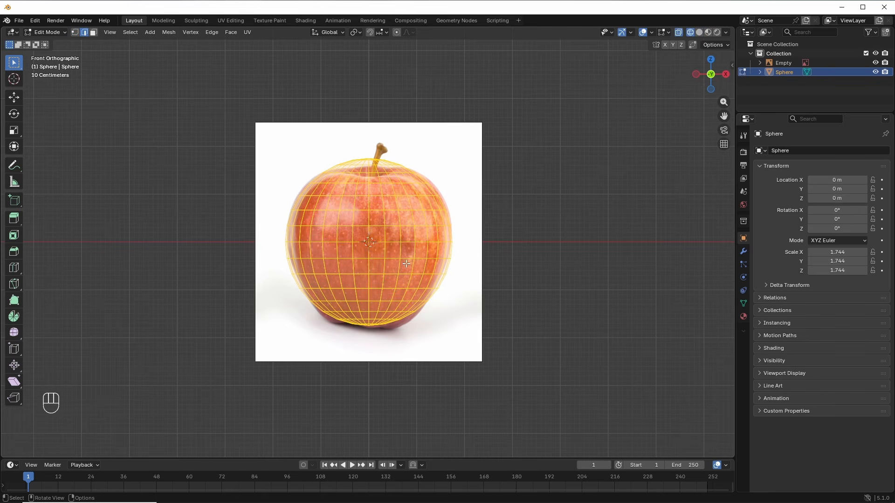
Step: Select the sphere's top and middle edge loops, then orbit back near the front view
scroll(407, 264, "up", 2)
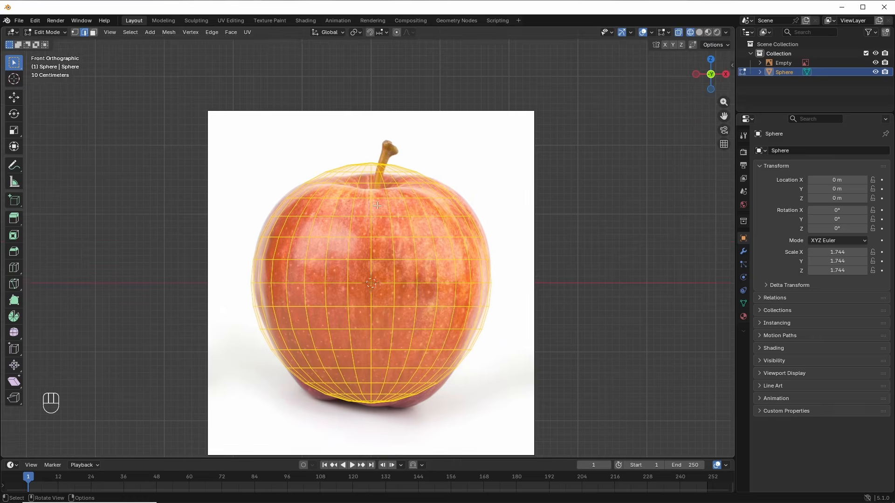
scroll(368, 135, "up", 2)
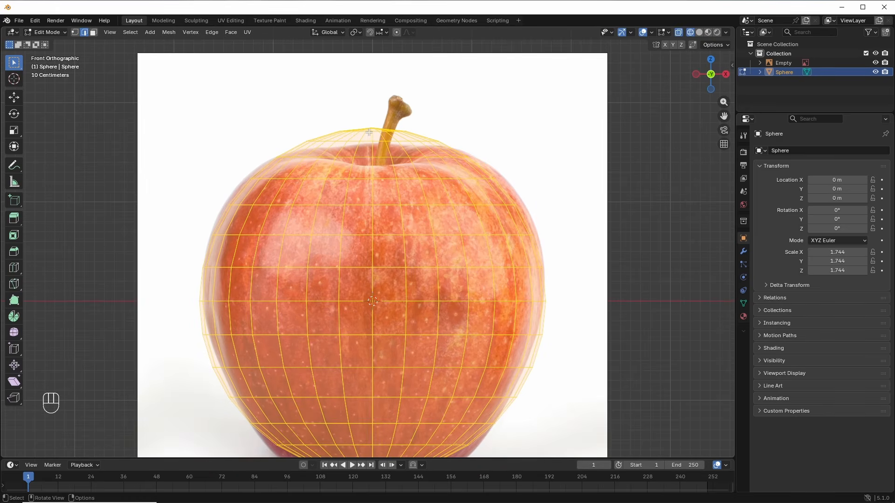
key("alt+a")
left_click(372, 134, "alt")
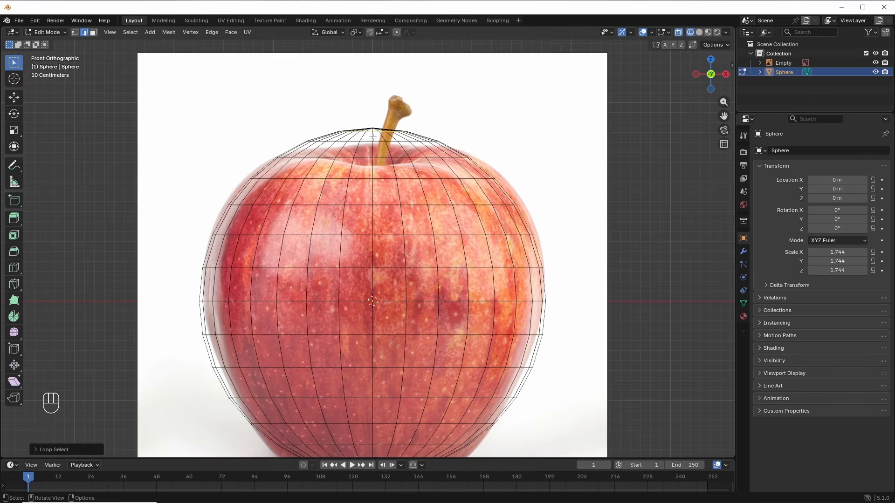
middle_click_drag(372, 137, 406, 189)
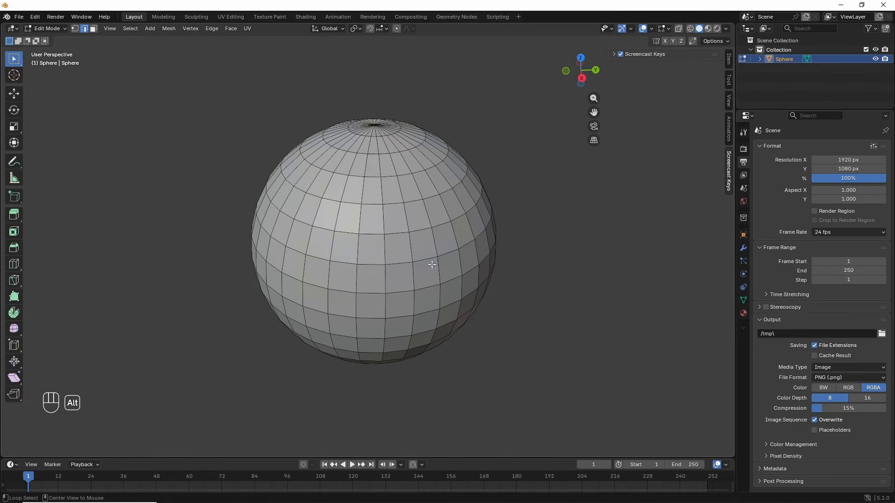
left_click(342, 262, "alt")
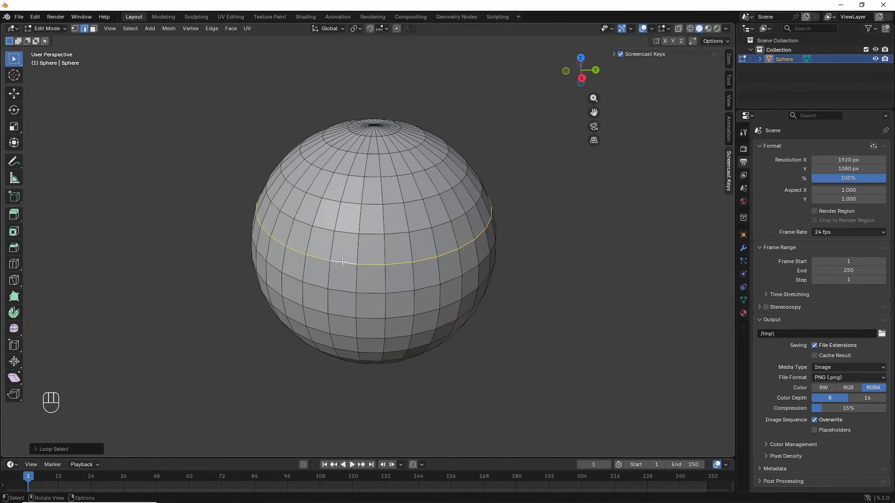
scroll(374, 269, "up", 2)
middle_click_drag(437, 266, 324, 272)
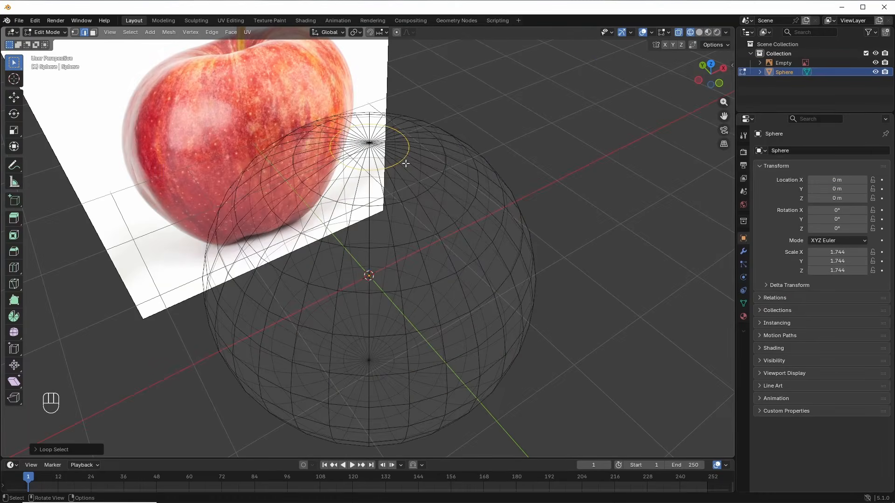
middle_click_drag(404, 219, 354, 181)
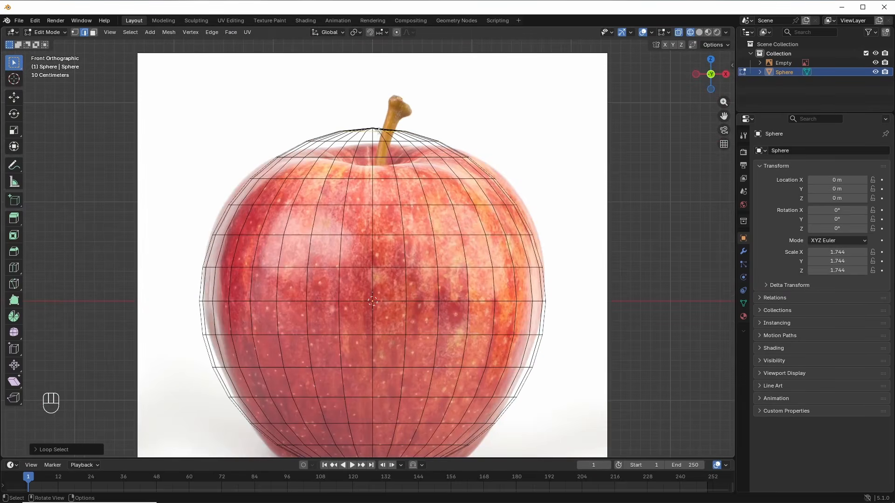
Step: With proportional editing on, move the top area along Z and widen the ring below it
scroll(382, 143, "down", 1)
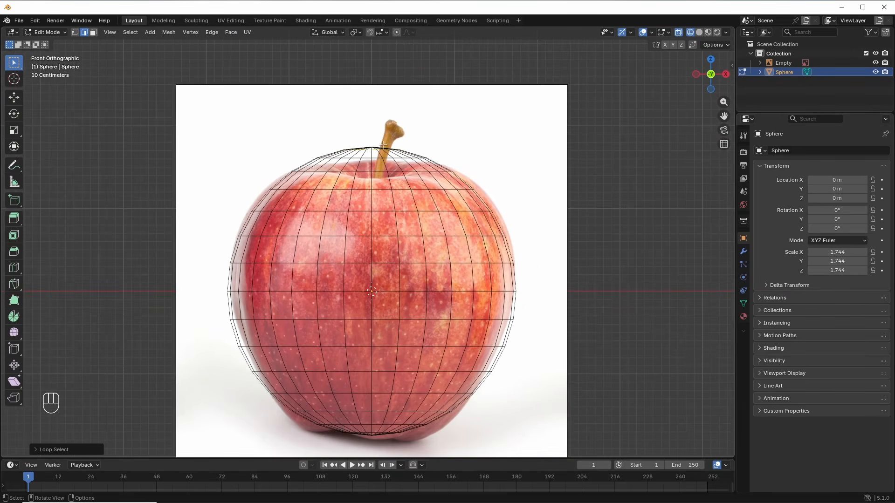
left_click(396, 33)
key("g")
key("z")
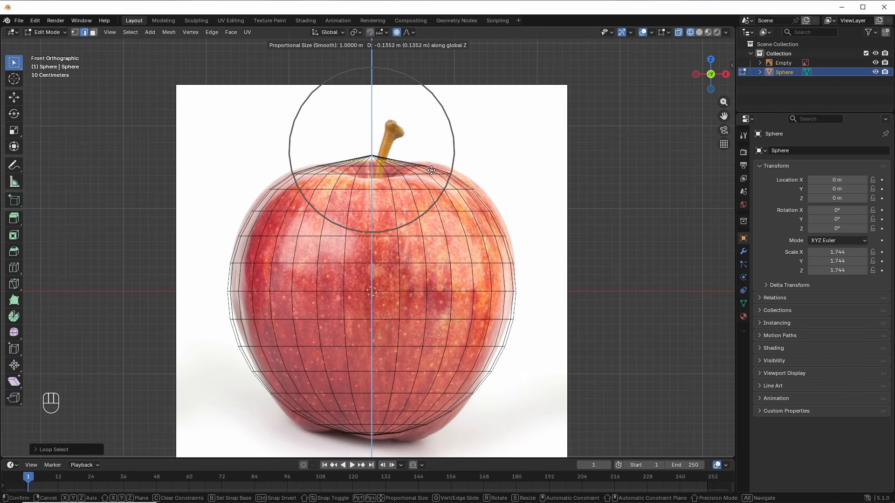
left_click(431, 171)
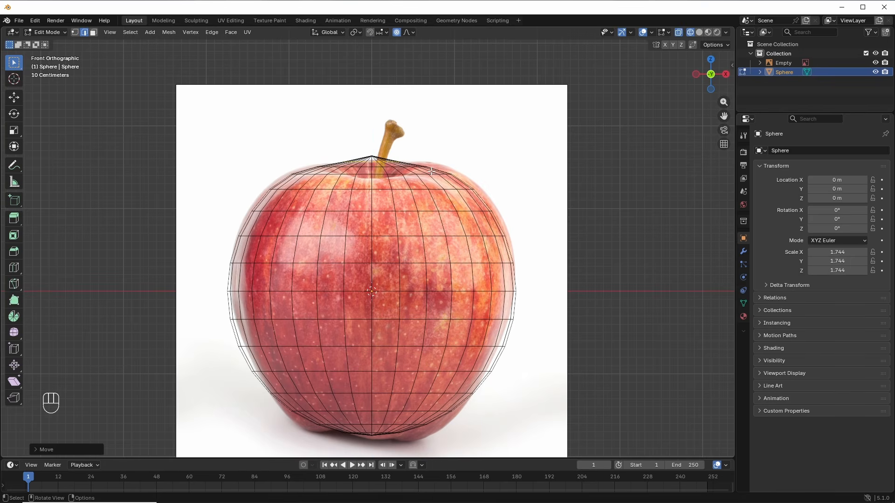
left_click(365, 173, "alt")
key("s")
left_click(418, 188)
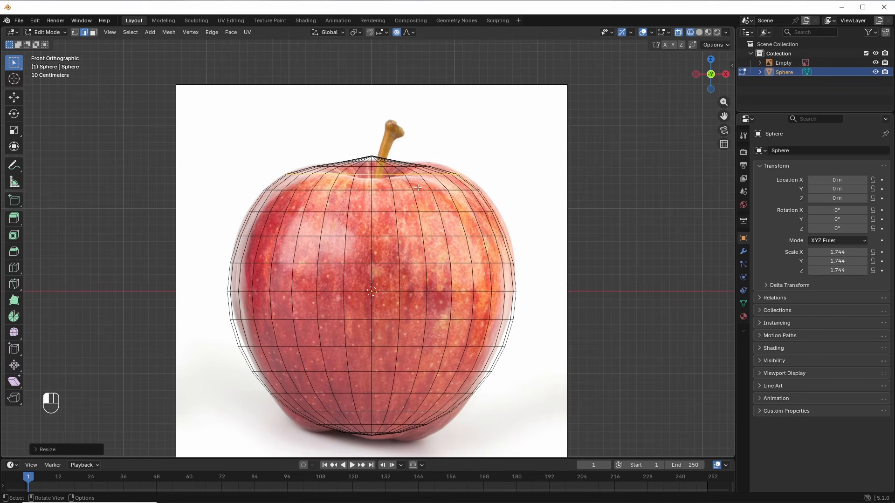
Step: Scale the upper-middle and middle rings to follow the apple's width
left_click(366, 214, "alt")
key("s")
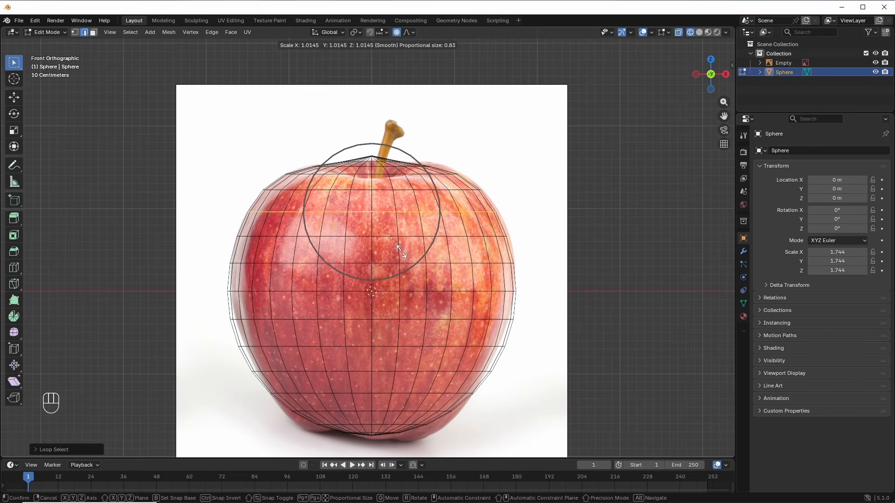
left_click(402, 251)
left_click(366, 291, "alt")
key("s")
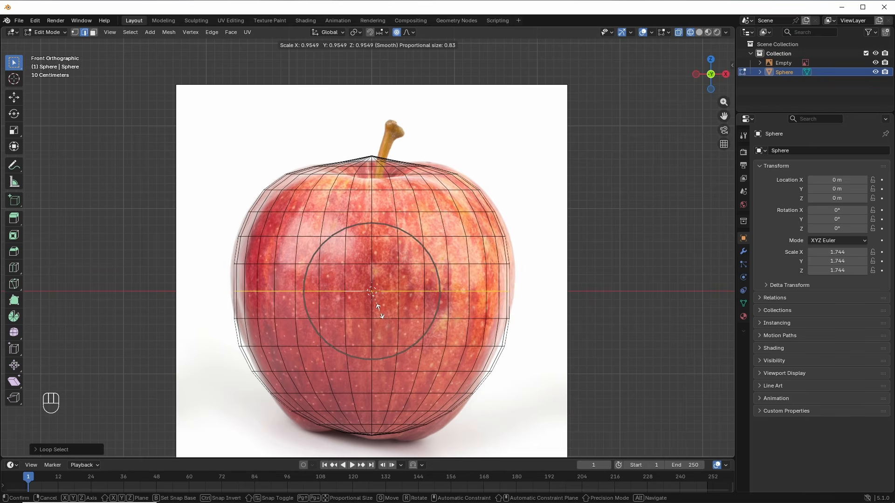
left_click(380, 310)
left_click(382, 319, "alt")
key("s")
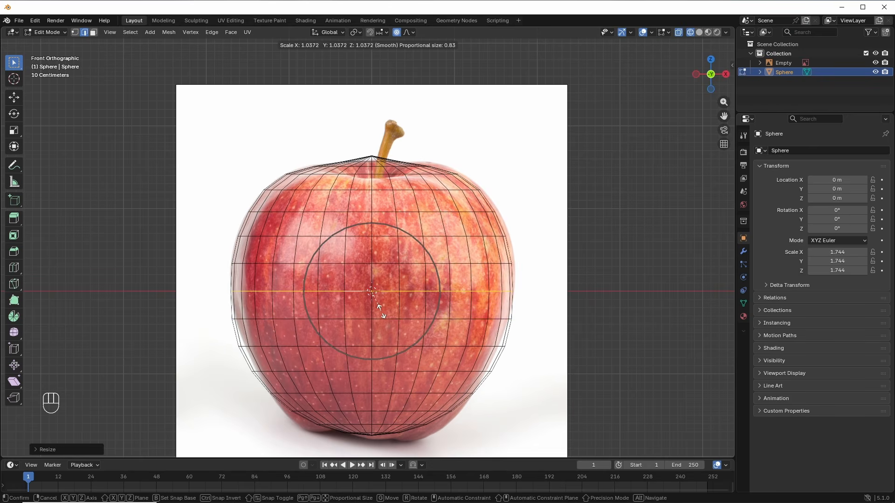
scroll(391, 329, "up", 5)
left_click(390, 328)
Step: Resize the rings below the middle, narrowing them toward the apple's bottom
left_click(393, 348, "alt")
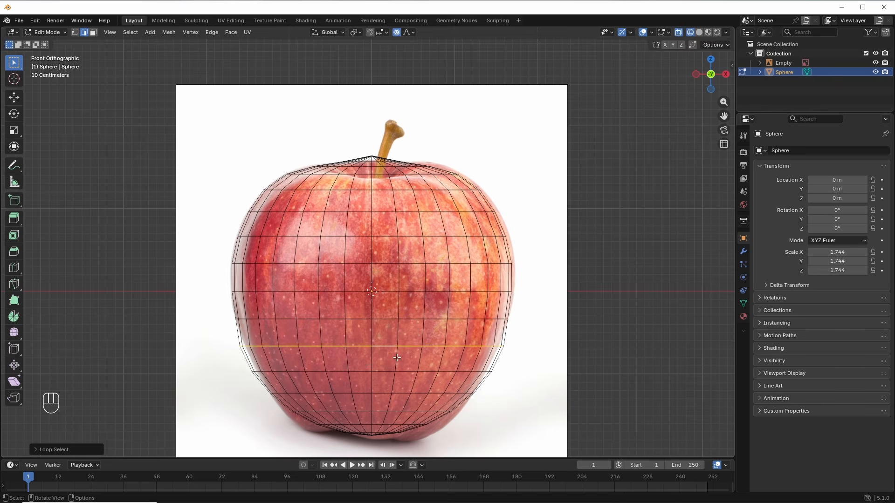
key("s")
left_click(395, 361)
left_click(395, 372, "alt")
key("s")
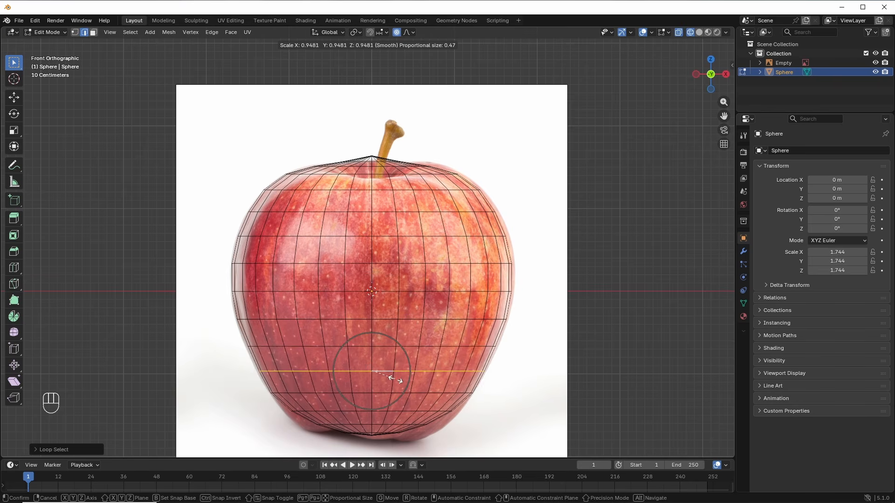
scroll(396, 377, "up", 1)
left_click(393, 378)
left_click(381, 347, "alt")
key("s")
left_click(380, 362)
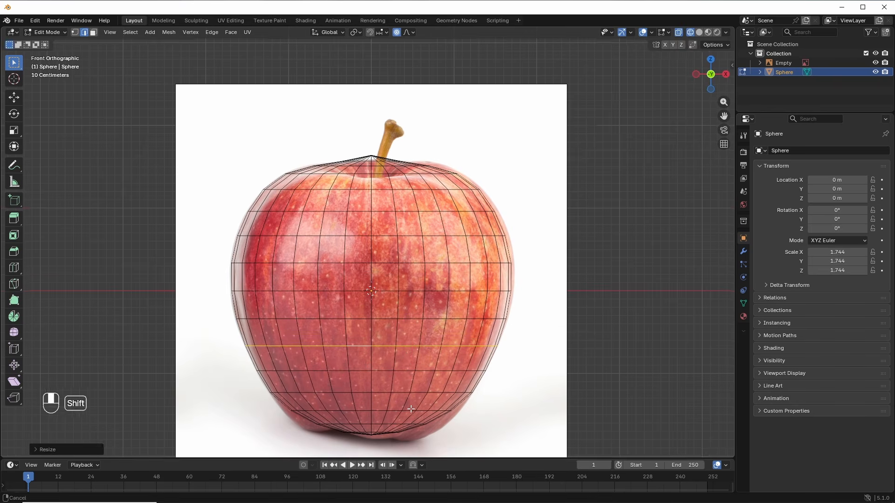
Step: Rescale the lower rings near the base to fit the apple outline
middle_click_drag(409, 410, 416, 326, "shift")
scroll(412, 328, "up", 1)
left_click(390, 345)
left_click(390, 345, "alt")
key("s")
left_click(399, 360)
left_click(390, 360, "alt")
key("s")
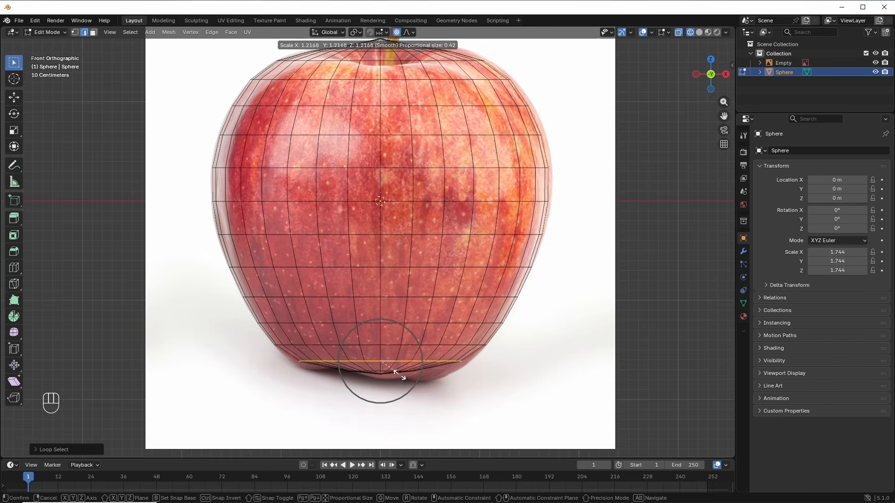
left_click(401, 376)
Step: Scale the innermost ring around the bottom pole, viewed from below
middle_click_drag(402, 375, 403, 308)
left_click(382, 329, "alt")
scroll(403, 387, "up", 1)
key("s")
left_click(417, 387)
scroll(402, 319, "down", 1)
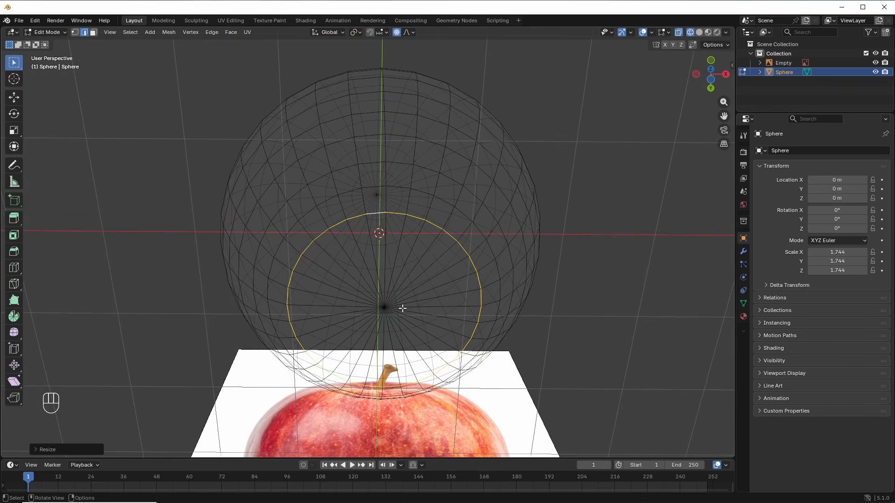
Step: In solid shading, box-select the bottom pole edges and subdivide them with 2 cuts
key("z")
left_click(456, 311)
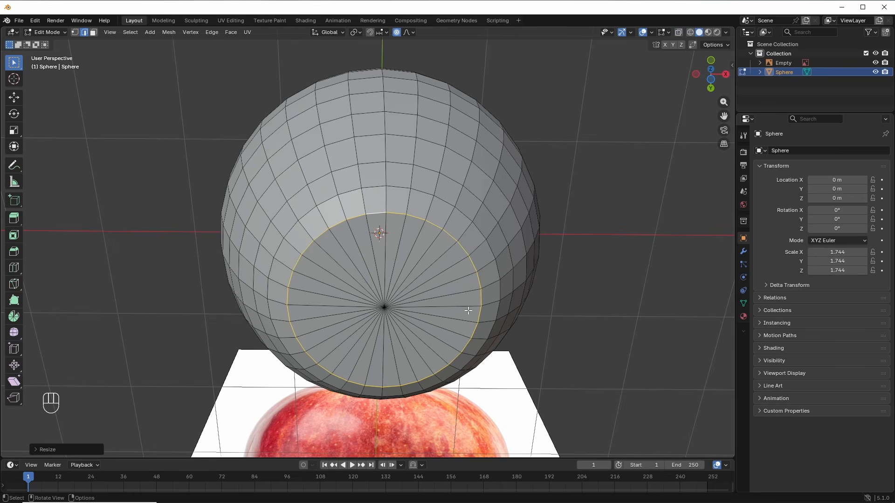
key("a")
key("a")
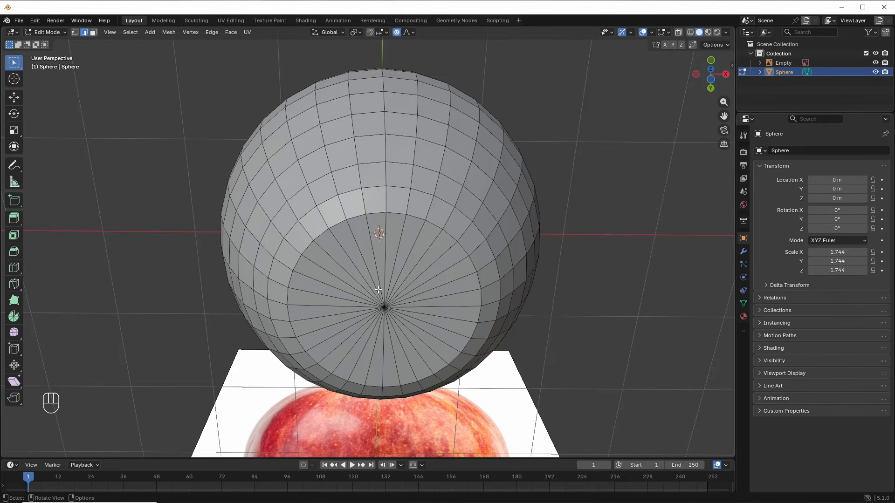
key("b")
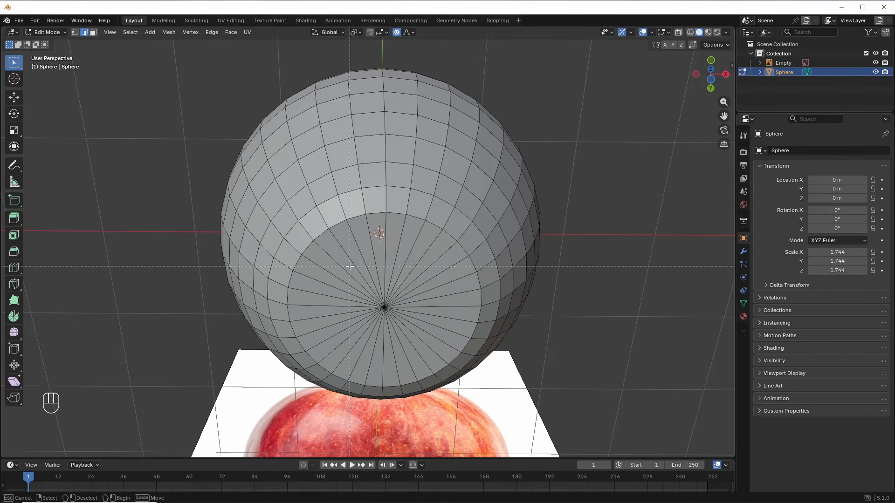
left_click_drag(349, 266, 419, 344)
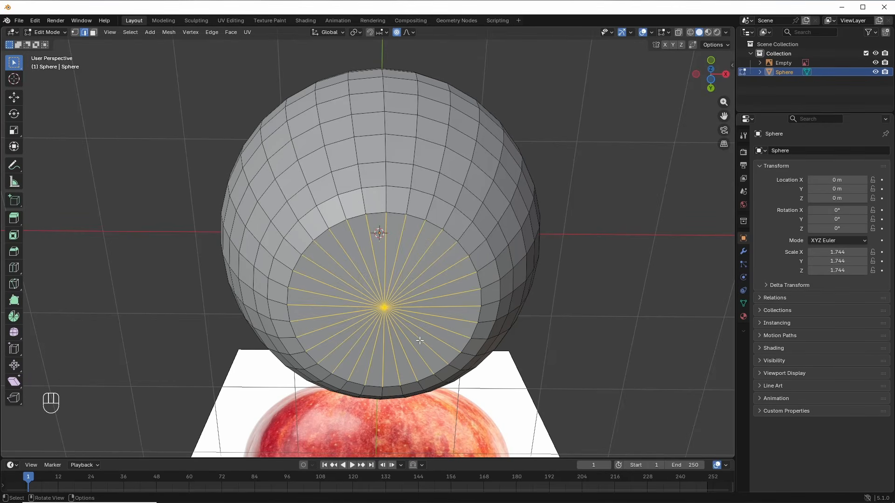
key("ctrl+e")
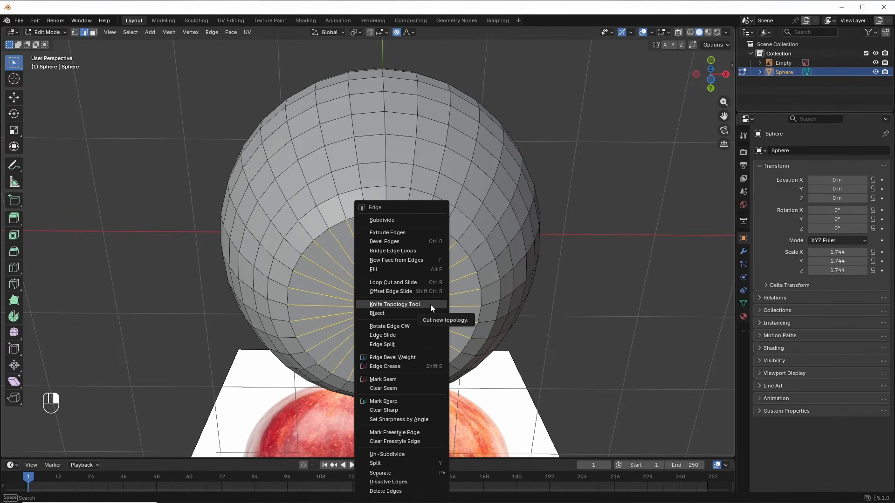
left_click(404, 221)
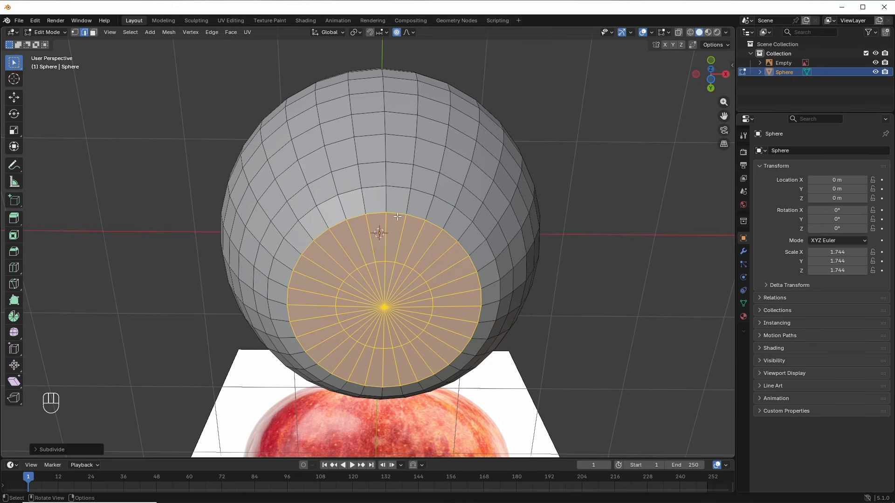
left_click(46, 450)
left_click(153, 385)
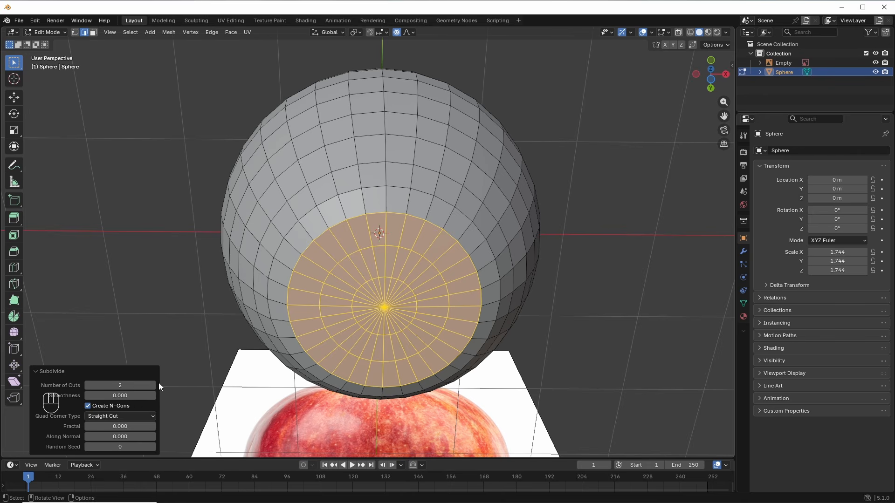
left_click(38, 371)
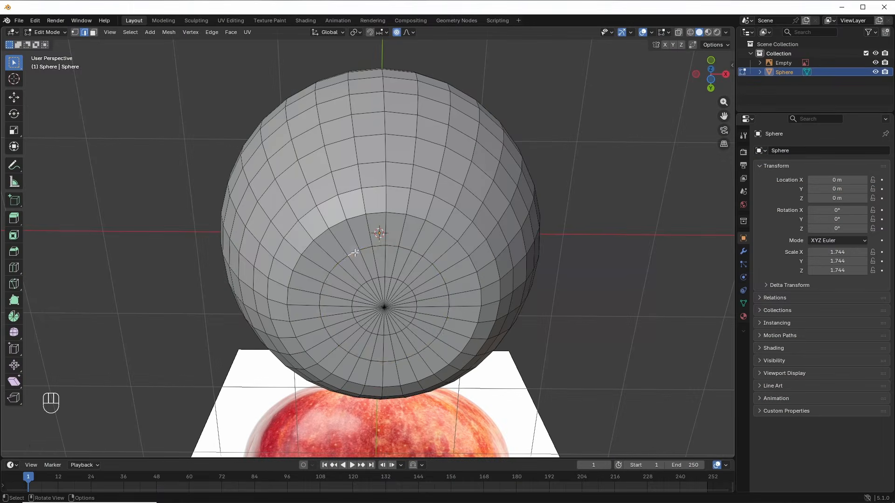
Step: Move the apple's bottom ring along Z with proportional falloff
left_click(396, 342, "alt")
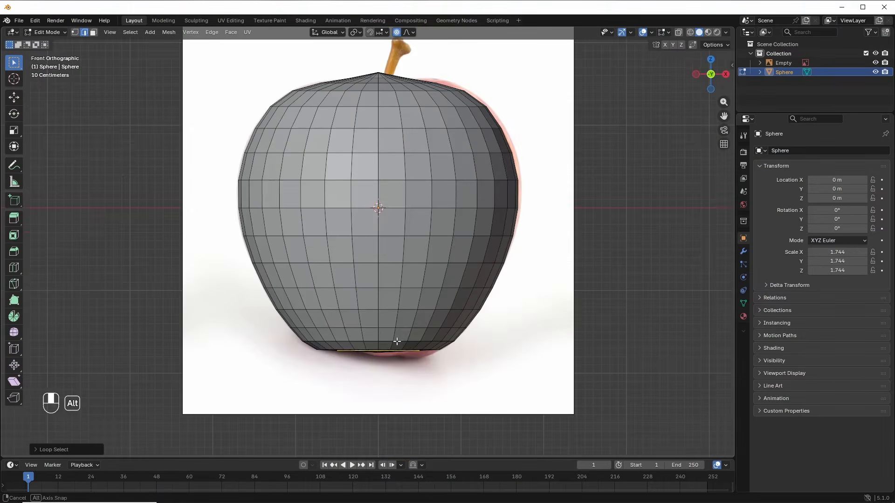
scroll(396, 341, "up", 5)
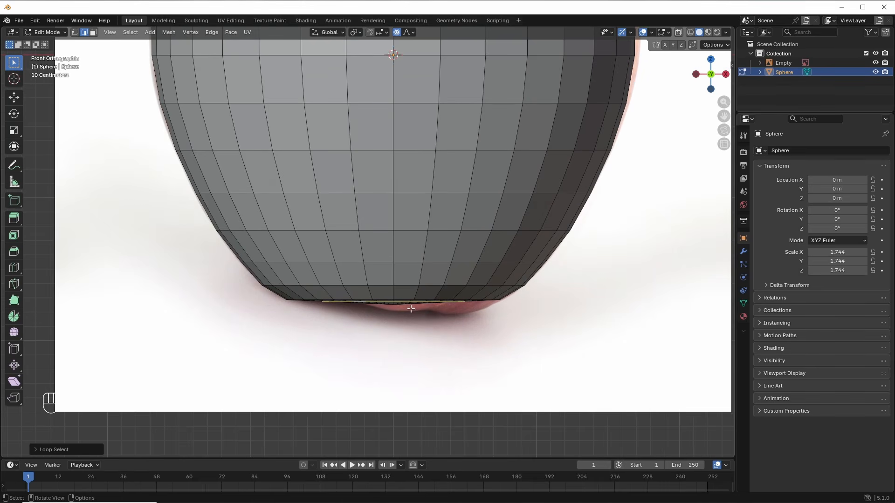
key("g")
key("z")
scroll(410, 312, "up", 2)
scroll(409, 312, "up", 1)
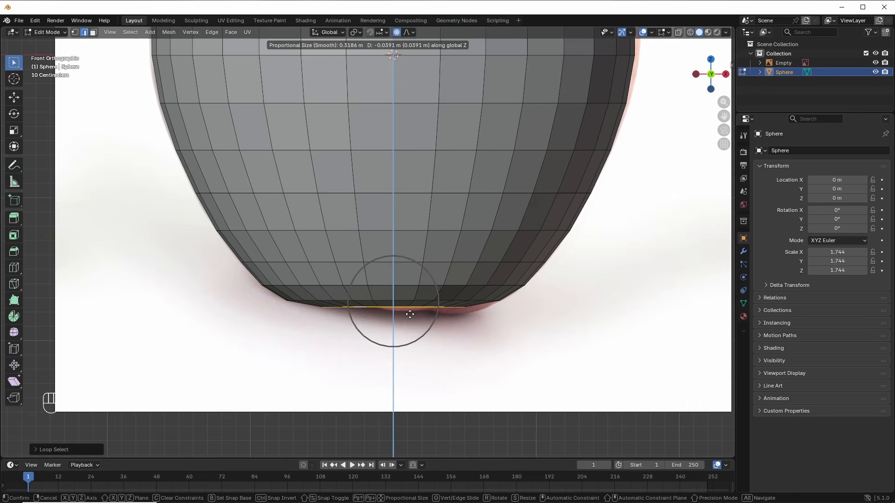
left_click(409, 315)
Step: Raise the bottom pole vertex about 0.13 m along Z in X-ray to form the base dimple
middle_click_drag(410, 315, 392, 291)
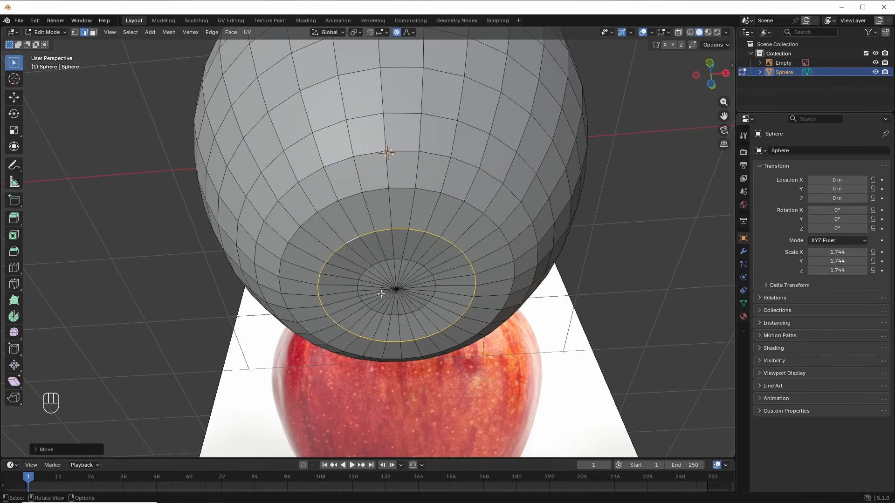
left_click(75, 32)
left_click(397, 288)
scroll(397, 288, "down", 1)
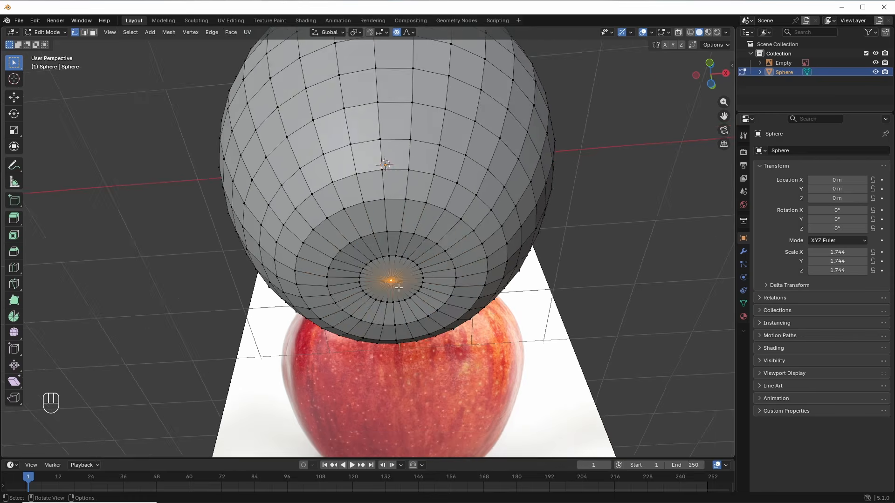
middle_click_drag(398, 289, 410, 341, "alt")
key("alt+z")
key("g")
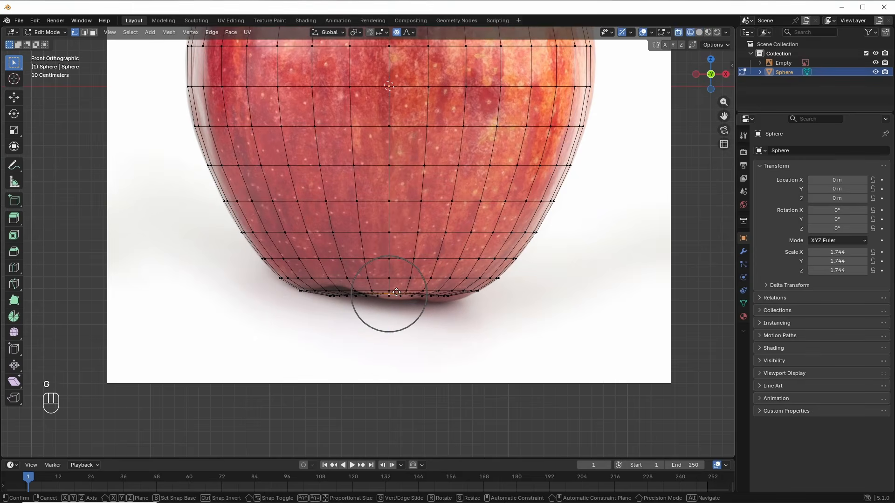
key("z")
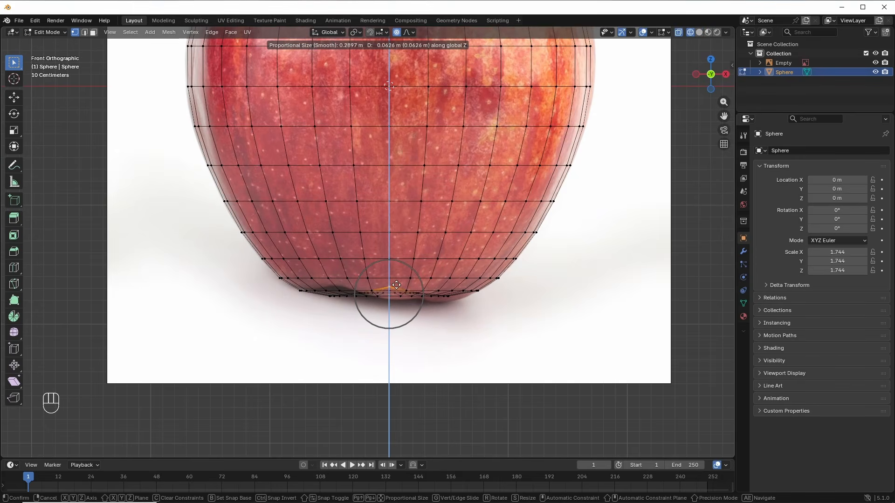
scroll(396, 282, "down", 1)
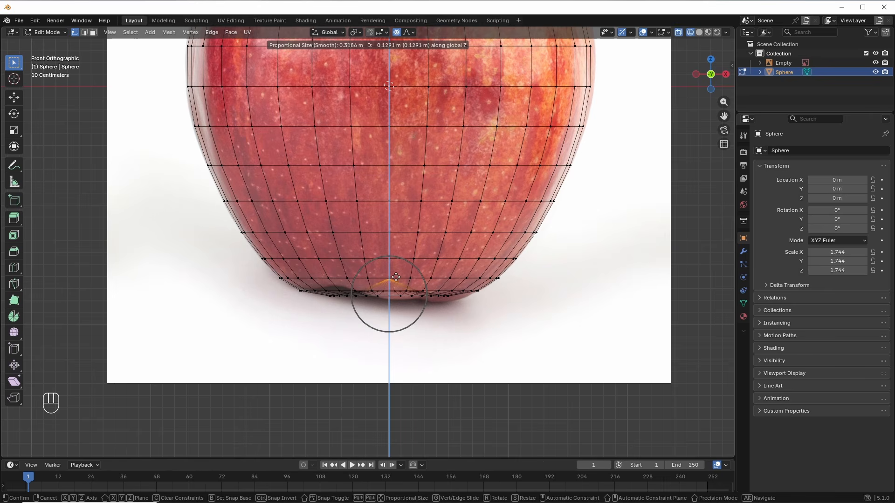
left_click(398, 268)
scroll(398, 269, "down", 2)
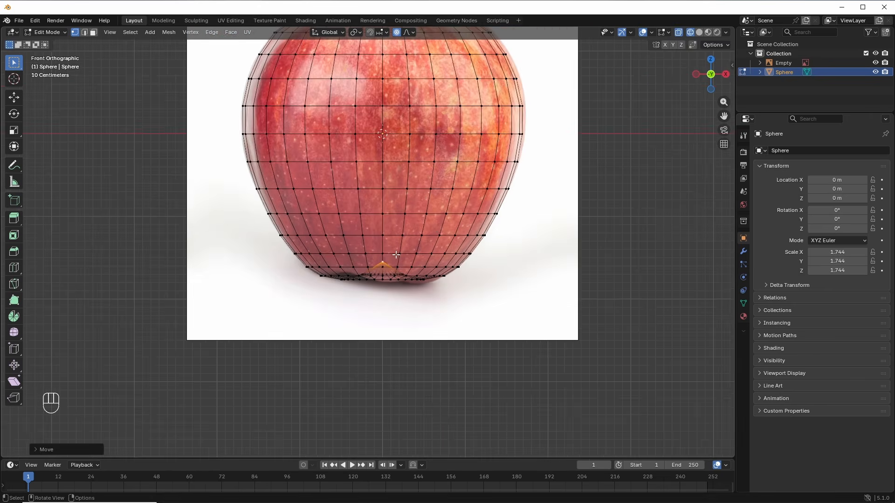
mouse_move(398, 267)
middle_mouse_down()
mouse_move(398, 185)
mouse_move(404, 298)
mouse_move(398, 292)
middle_mouse_up()
Step: In wireframe, pull the top pole vertex down about 0.55 m along Z with smooth falloff
key("shift+z")
left_click(393, 132)
middle_click_drag(411, 224, 423, 176, "alt")
key("z")
left_click(357, 176)
scroll(358, 176, "up", 3)
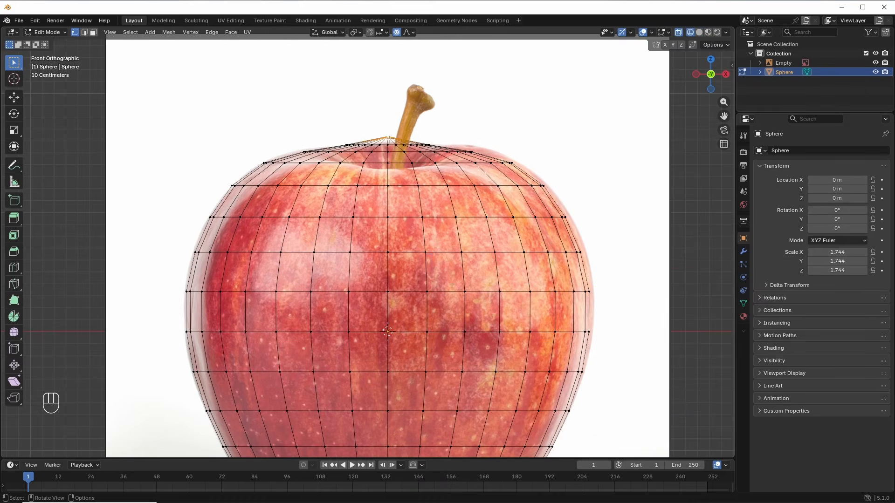
key("g")
scroll(393, 184, "down", 4)
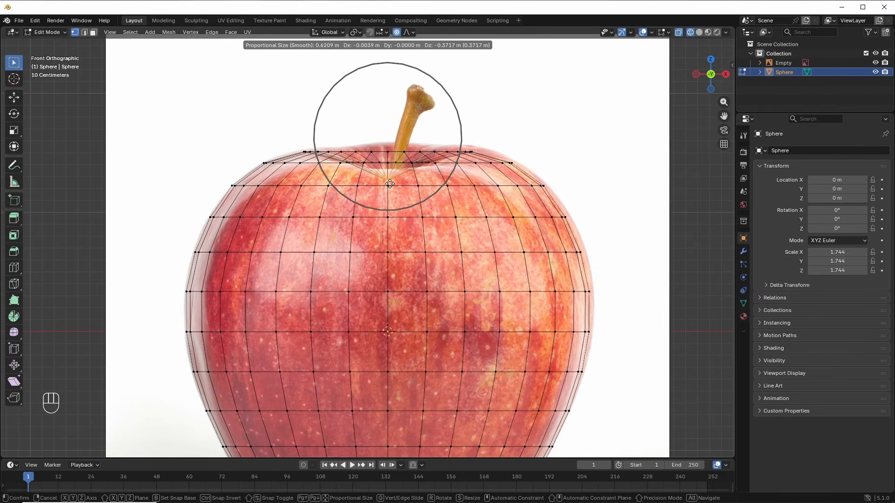
key("z")
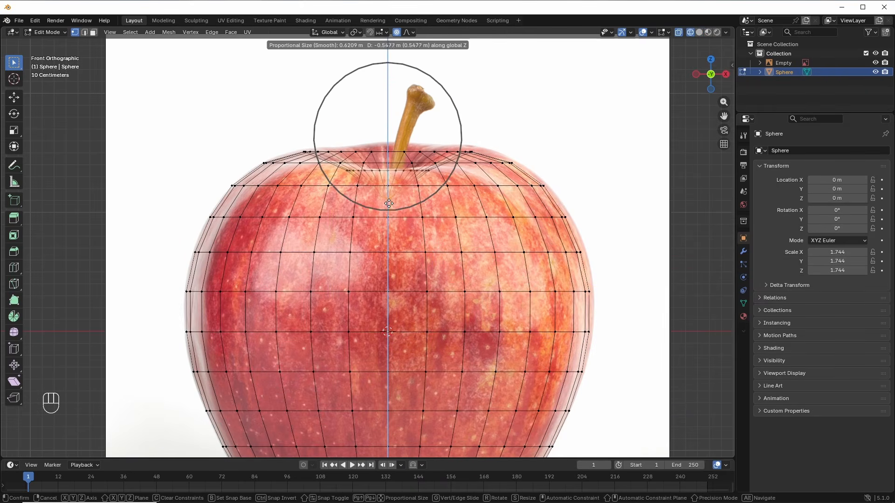
left_click(391, 214)
middle_click_drag(399, 202, 334, 244)
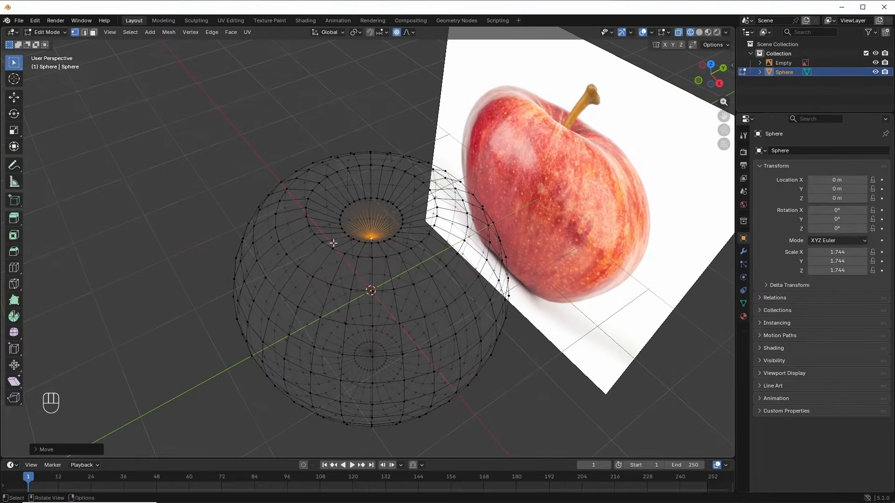
Step: Add a loop cut around the top dip without sliding it
key("z")
left_click(381, 208)
key("ctrl+r")
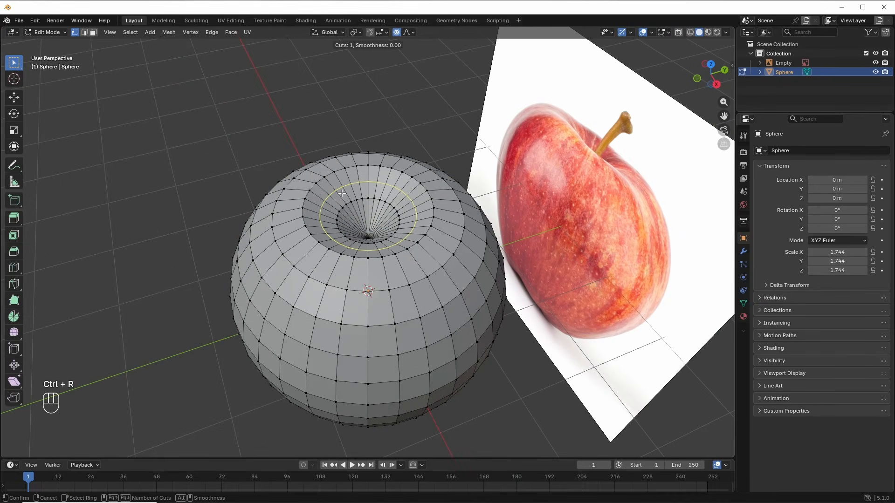
left_click(340, 188)
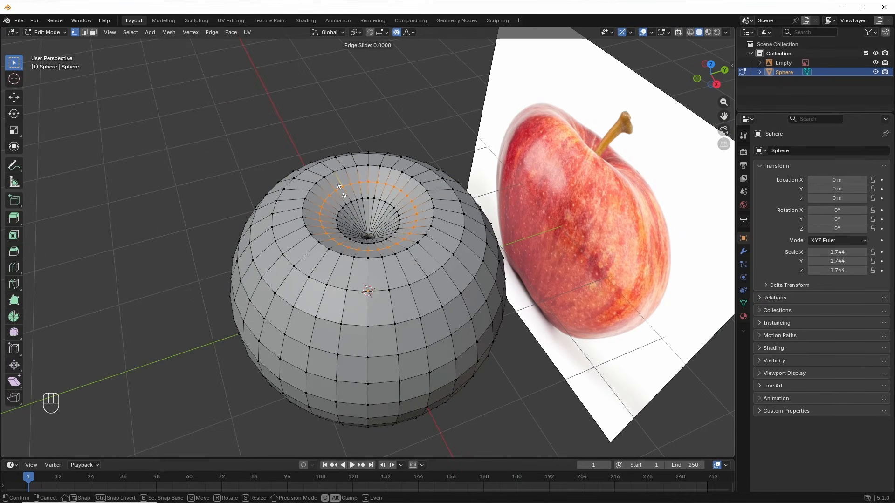
key("Escape")
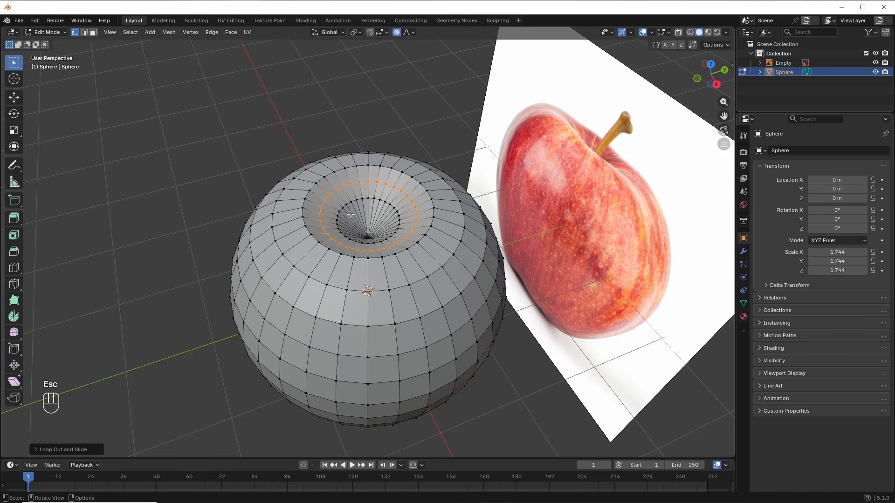
Step: In front X-ray view, nudge the stem-area loop slightly up along Z, then return to Object Mode
key("KP_1")
key("alt+z")
key("g")
key("z")
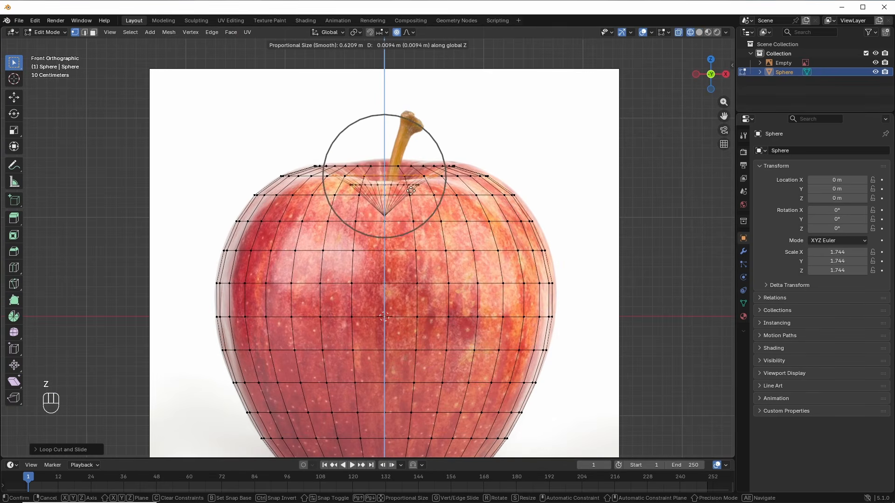
scroll(411, 190, "up", 8)
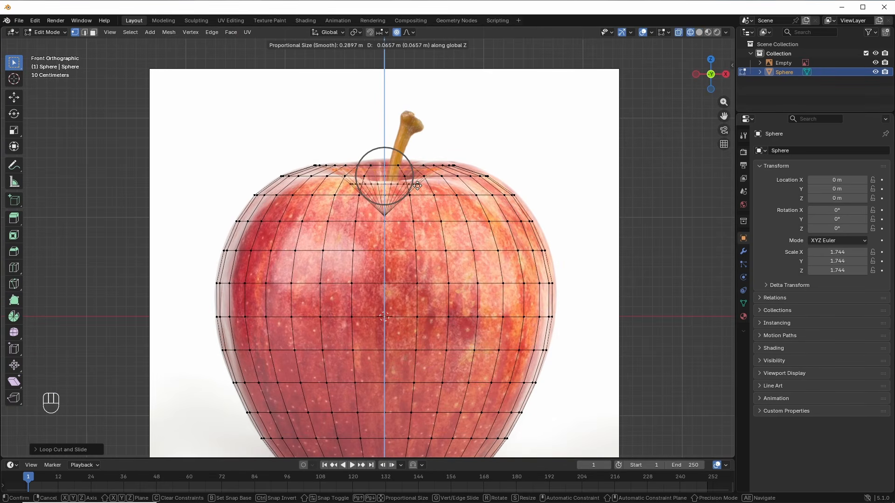
left_click(416, 187)
scroll(416, 187, "down", 1)
key("Tab")
key("alt+z")
Step: In Edit Mode, pull the apple's right side and upper-right shoulder inward with proportional moves
scroll(480, 293, "down", 2)
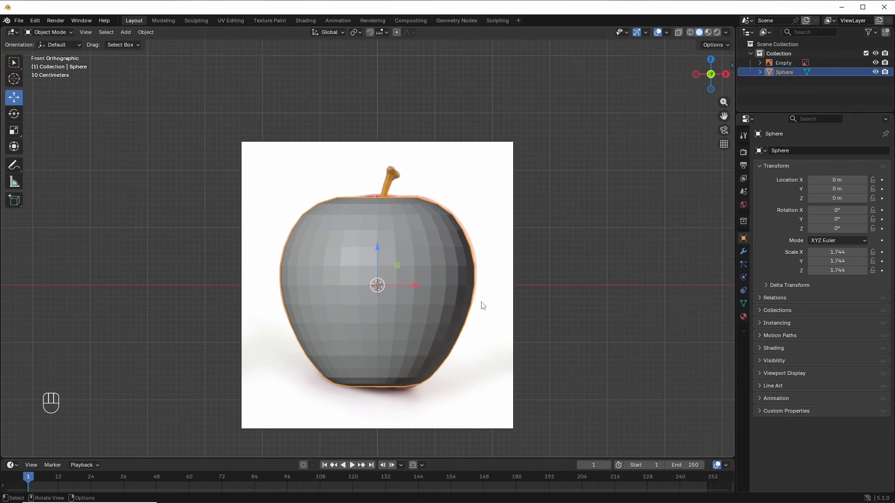
key("Tab")
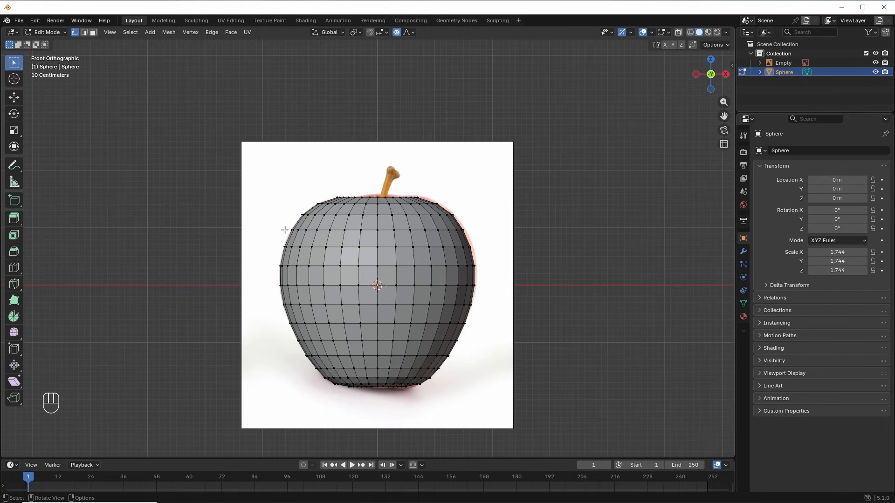
scroll(471, 264, "up", 2)
key("g")
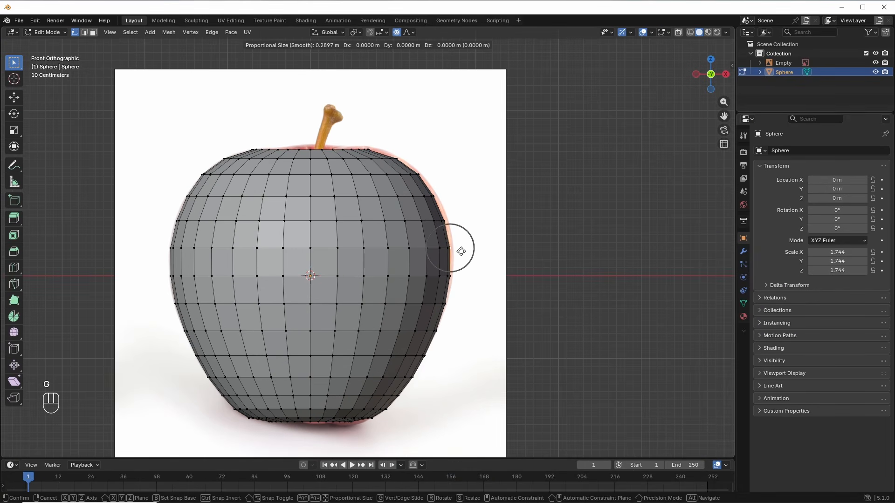
scroll(459, 251, "down", 10)
left_click(463, 251)
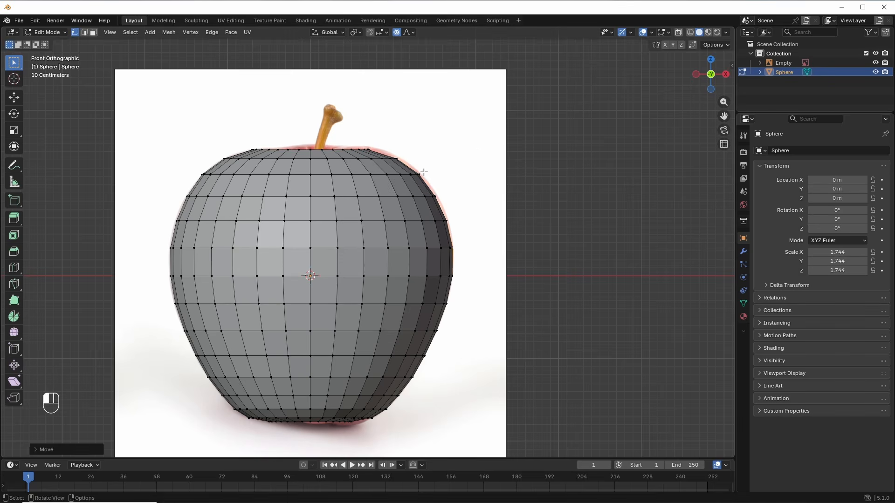
key("g")
left_click(431, 174)
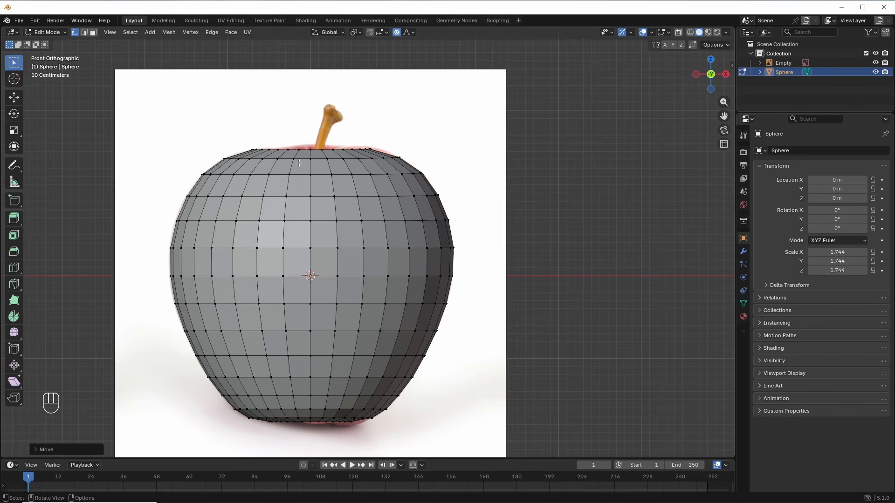
Step: Frame the apple's top and switch the viewport to Wireframe display
middle_click_drag(309, 151, 345, 186, "shift")
scroll(345, 188, "up", 2)
key("z")
left_click(283, 189)
Step: Push the vertices under the stem straight down to deepen the hollow
key("g")
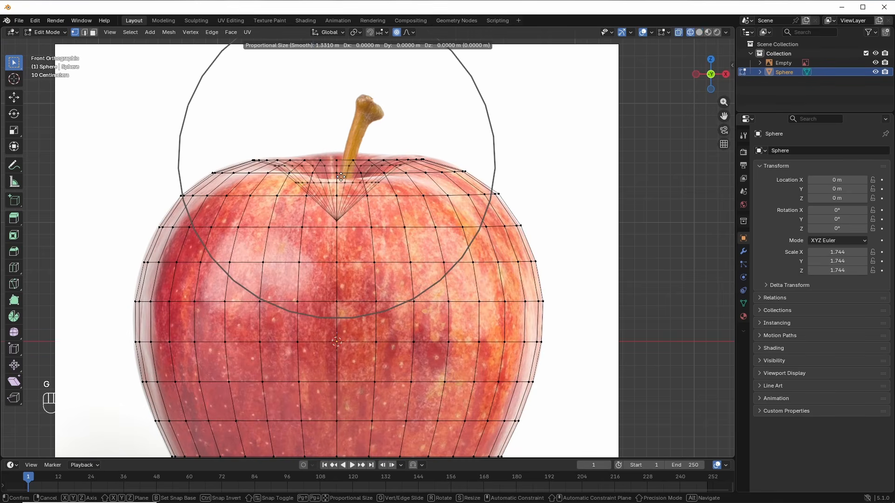
key("z")
scroll(341, 179, "down", 3)
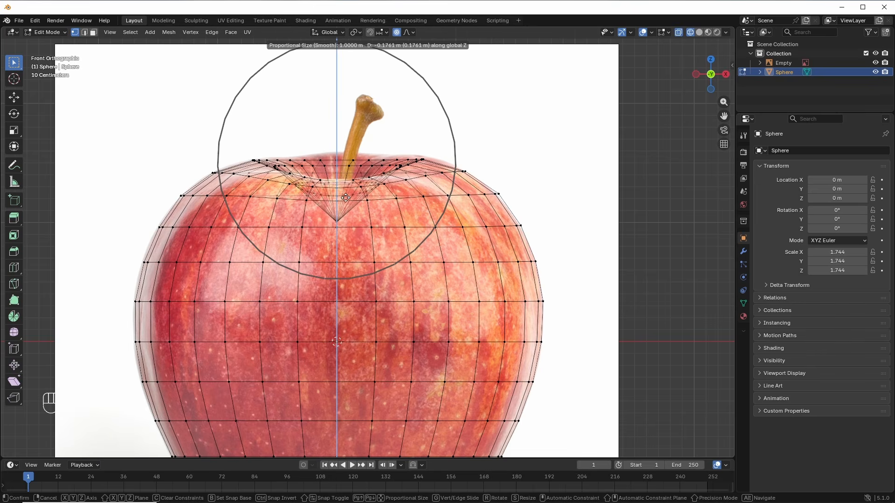
left_click(346, 197)
Step: Raise the rim vertices beside the stem with three small proportional moves, then select the left rim vertex
key("g")
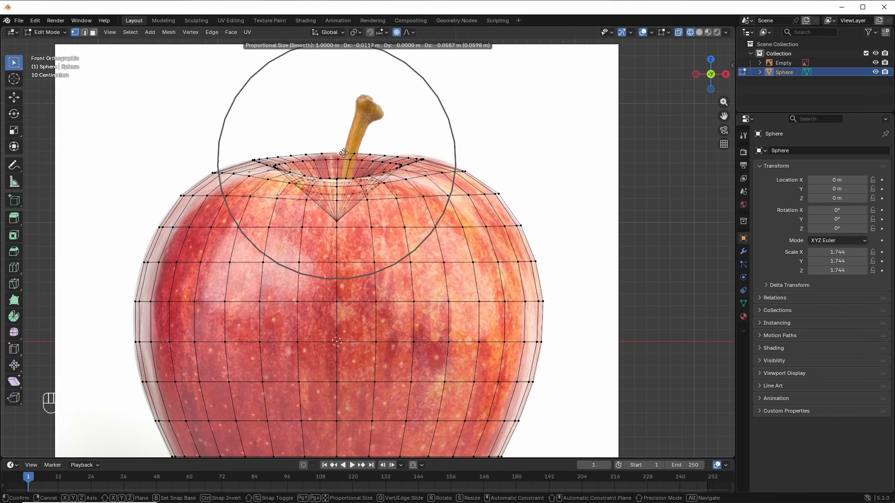
scroll(344, 152, "down", 2)
left_click(344, 152)
key("g")
scroll(423, 152, "down", 1)
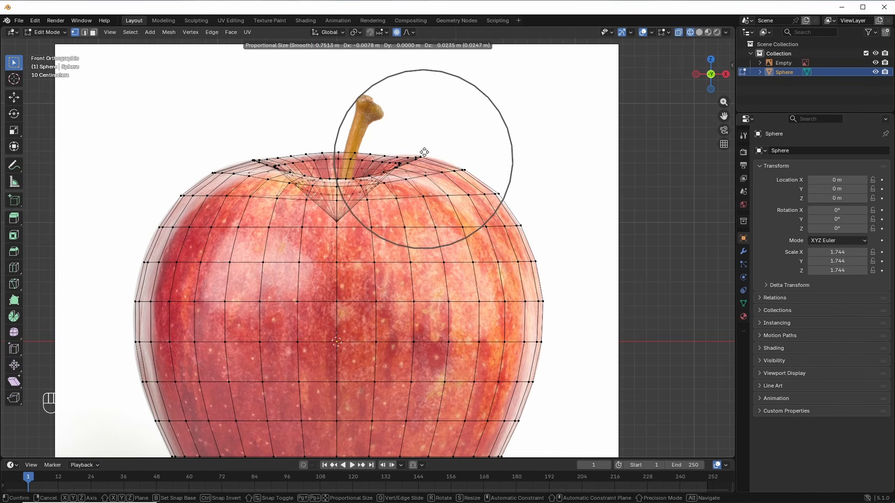
left_click(417, 154)
key("g")
left_click(414, 154)
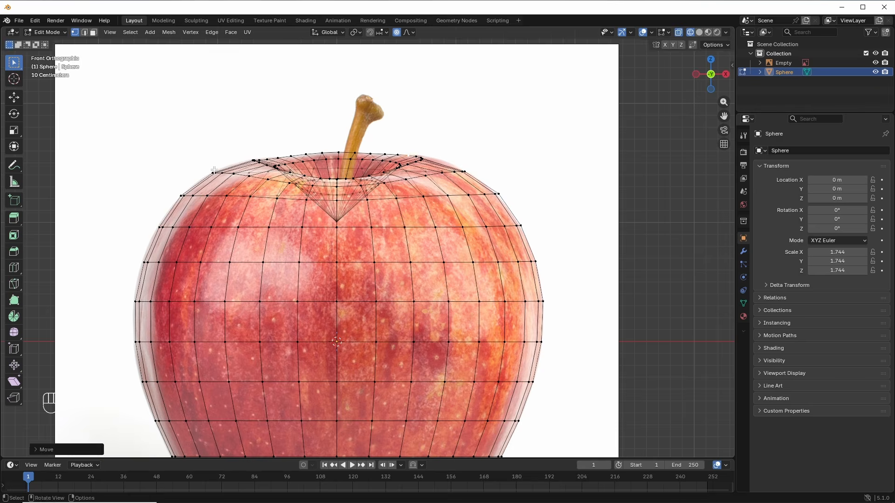
left_click(214, 171)
Step: In front view, raise the apple's bottom centre vertices with a proportional vertical move
key("g")
middle_click_drag(333, 387, 358, 249, "shift")
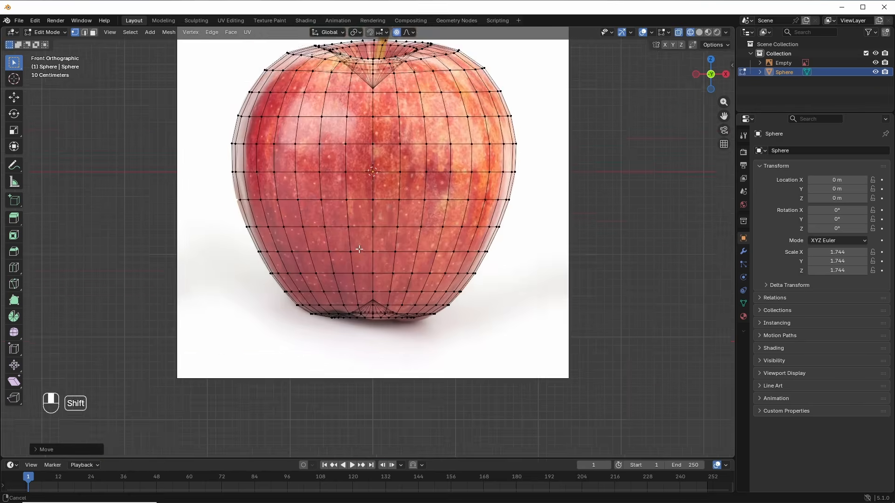
scroll(313, 315, "up", 3)
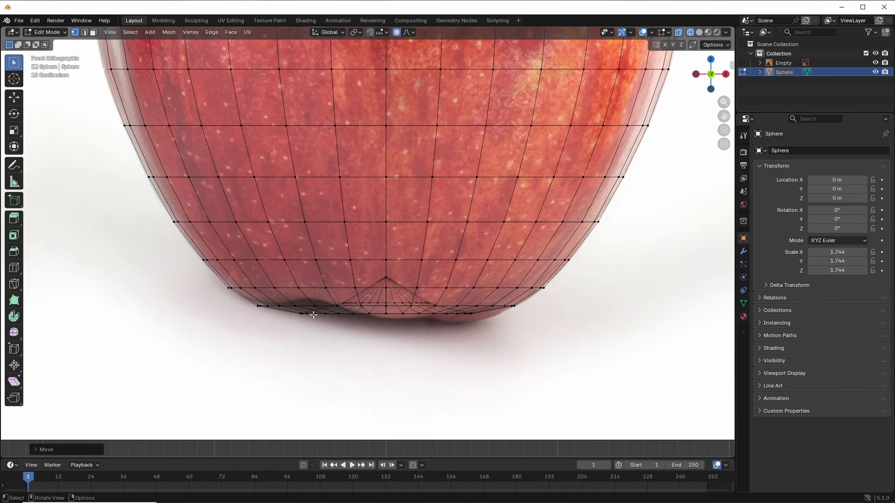
middle_click_drag(314, 315, 305, 294)
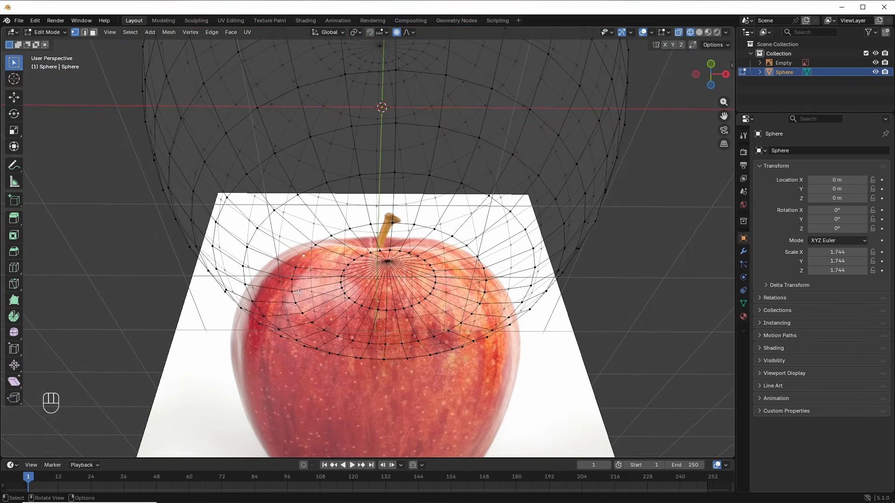
key("KP_1")
key("g")
scroll(303, 295, "down", 3)
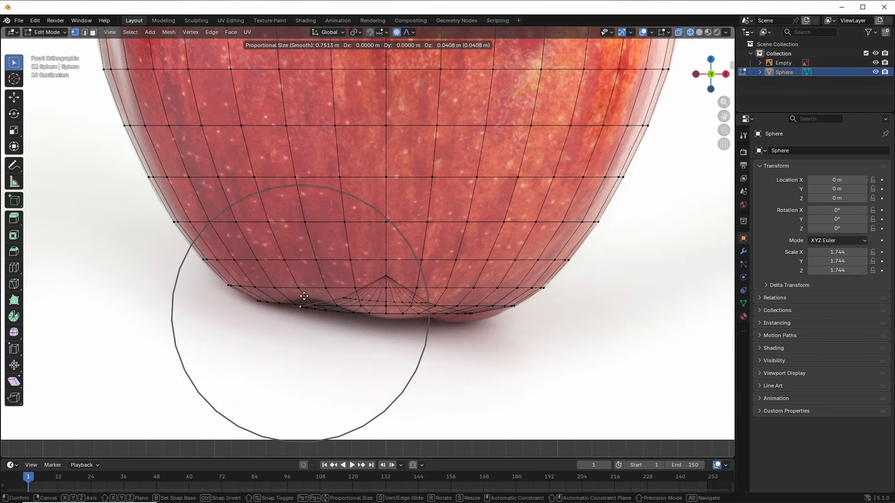
scroll(303, 293, "up", 4)
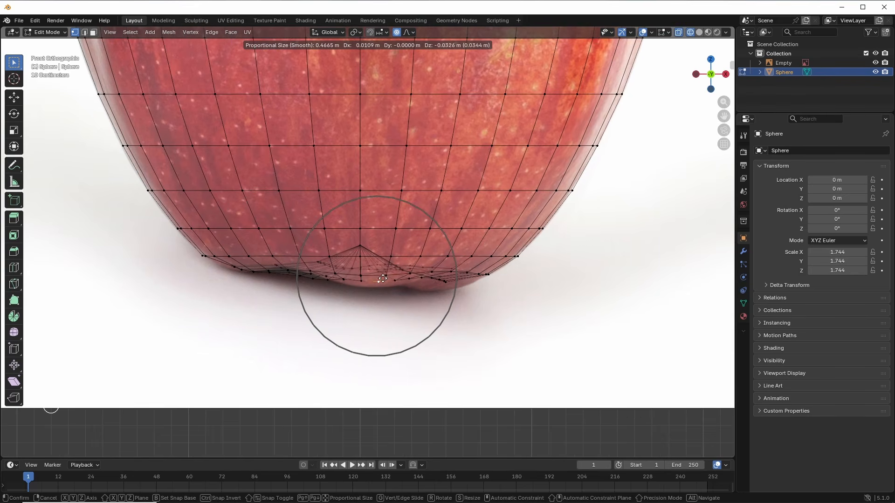
left_click(383, 278)
Step: Switch back to Solid shading and shift a bottom vertex along the Y axis
scroll(382, 272, "down", 3)
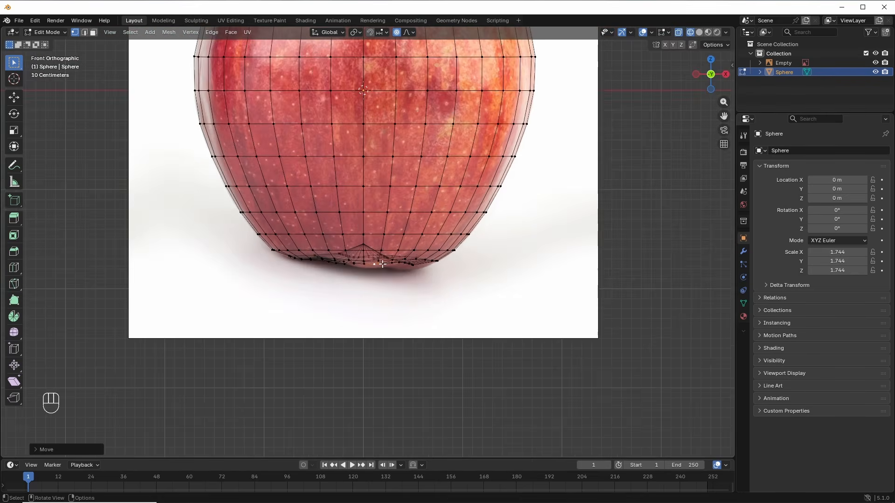
key("z")
mouse_move(381, 270)
middle_mouse_down()
mouse_move(448, 238)
mouse_move(426, 251)
mouse_move(386, 247)
mouse_move(383, 275)
middle_mouse_up()
key("g")
key("y")
left_click(460, 246)
Step: In front view, move a bottom vertex vertically to trace the photo's base outline
key("KP_1")
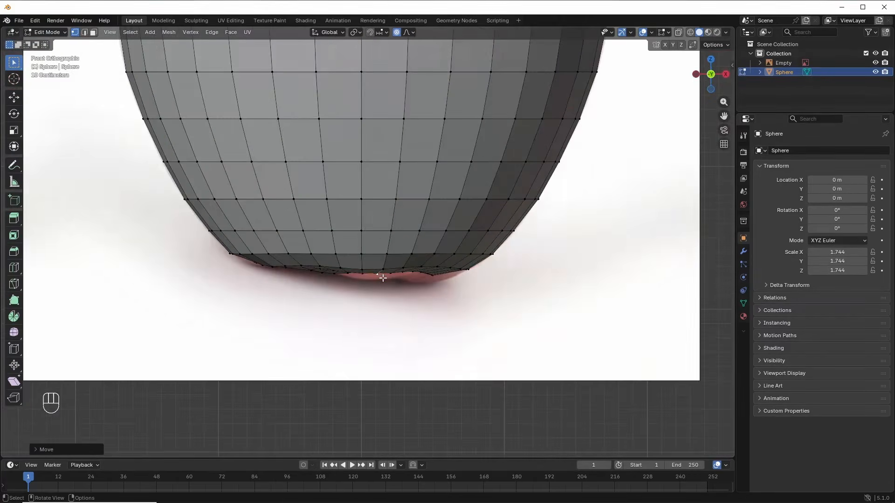
scroll(375, 279, "up", 1)
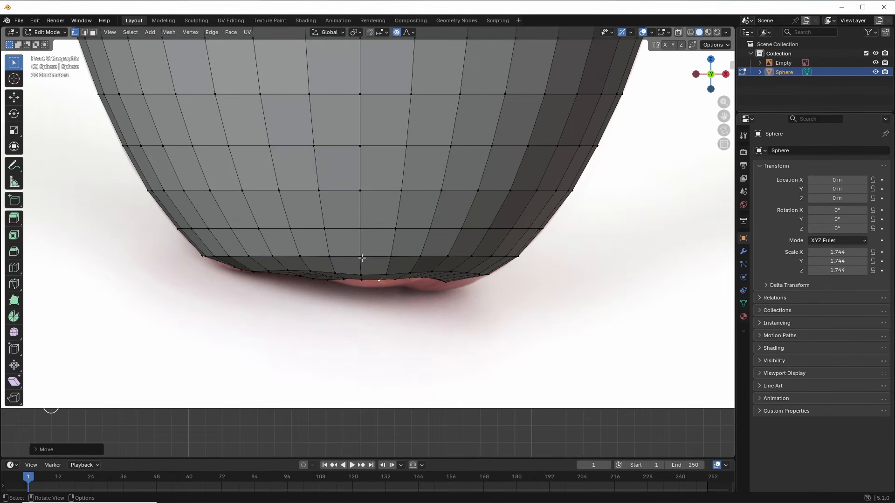
key("g")
key("z")
left_click(369, 274)
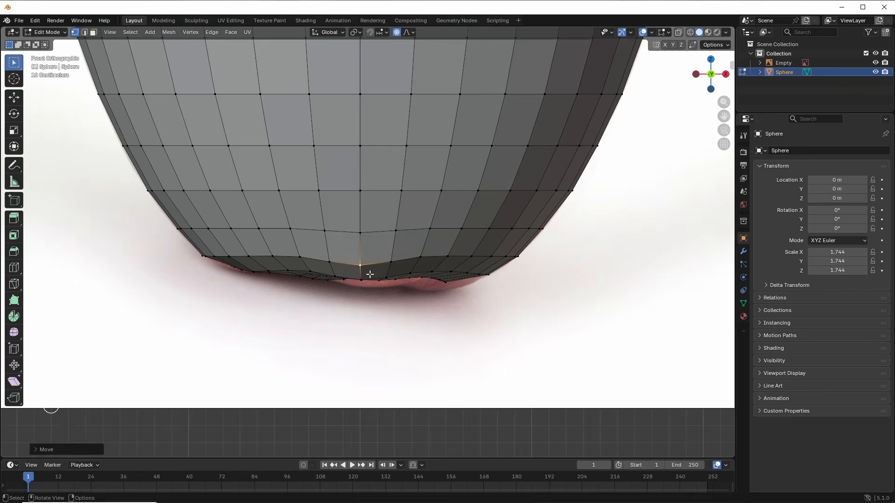
scroll(378, 266, "down", 2)
middle_click_drag(418, 207, 425, 419, "shift")
middle_click_drag(368, 227, 366, 265)
Step: Raise three crater rim vertices vertically with proportional editing for an uneven rim
scroll(366, 265, "up", 2)
middle_click_drag(367, 265, 381, 298, "shift")
middle_click_drag(381, 298, 380, 281)
left_click(325, 164)
key("g")
middle_click_drag(325, 164, 349, 161)
key("z")
scroll(328, 185, "up", 5)
left_click(334, 190)
key("g")
key("z")
left_click(396, 156)
middle_click_drag(410, 156, 431, 196)
left_click(463, 131)
key("g")
key("z")
left_click(469, 149)
Step: Nudge the far-side, next and left crater rim vertices to roughen the rim
scroll(459, 186, "down", 2)
left_click(405, 255)
key("g")
key("z")
middle_click_drag(427, 252, 397, 252)
left_click(442, 243)
scroll(436, 237, "down", 3)
left_click(403, 228)
key("g")
left_click(390, 256)
left_click(311, 227)
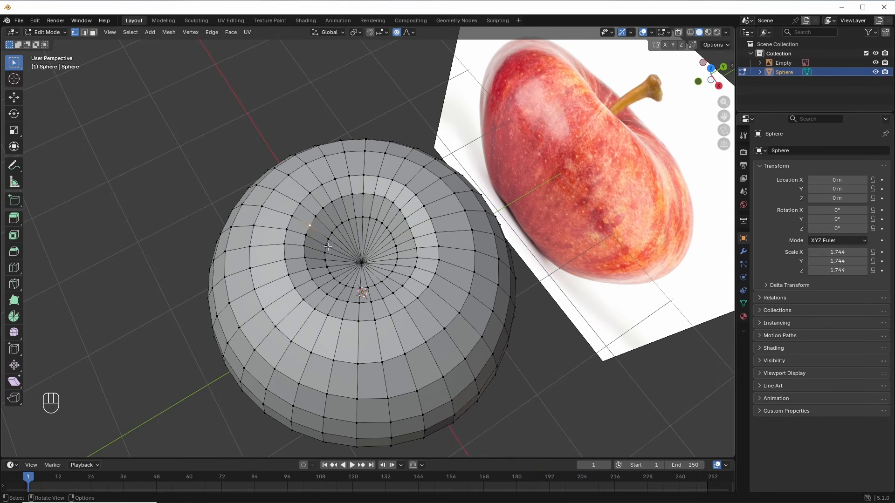
key("g")
left_click(318, 231)
Step: Nudge the lower, right and upper-left crater rim vertices slightly
left_click(344, 318)
key("g")
scroll(352, 313, "down", 2)
left_click(358, 305)
left_click(415, 300)
key("g")
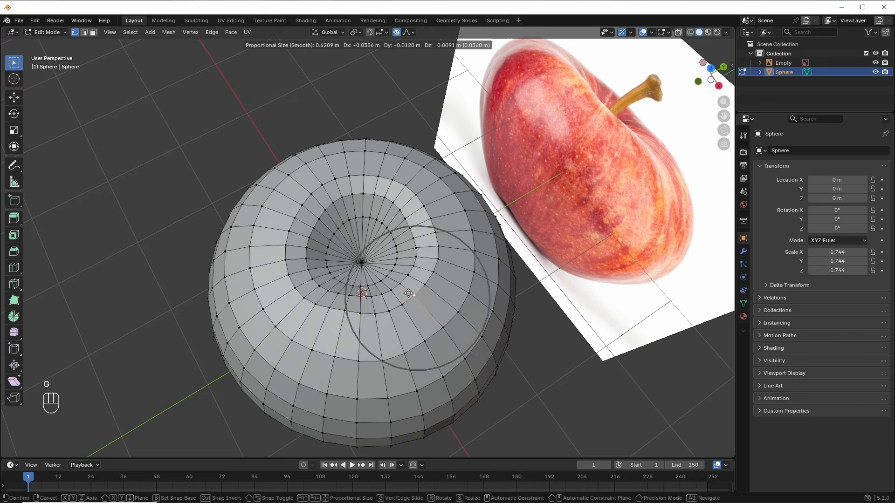
left_click(407, 295)
left_click(292, 225)
key("g")
left_click(300, 216)
Step: From a side view, adjust the right- and left-edge vertices, then return to Object Mode
middle_click_drag(363, 303, 513, 285)
left_click(513, 315)
key("g")
left_click(507, 315)
left_click(276, 270)
key("g")
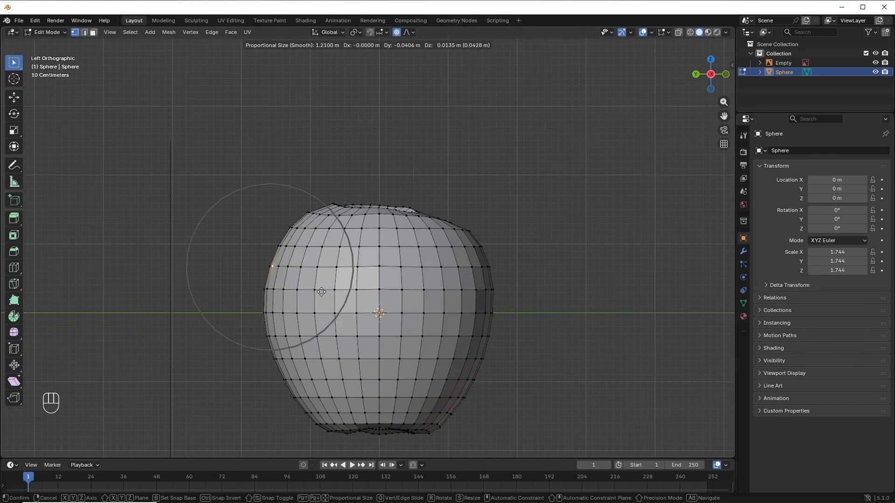
left_click(320, 292)
middle_click_drag(320, 292, 436, 291)
key("Tab")
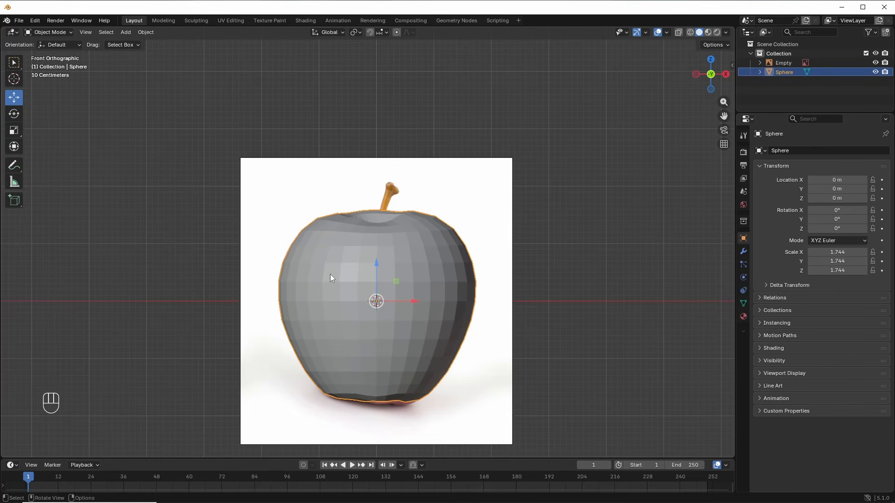
Step: Shade the apple smooth and add a Subdivision Surface modifier (viewport 1, render 2)
right_click(424, 254)
left_click(417, 251)
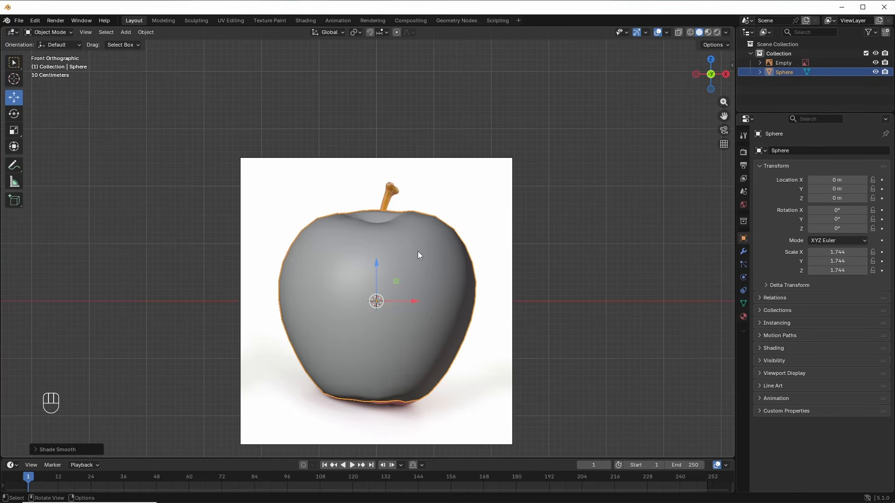
left_click(744, 251)
left_click(775, 150)
mouse_move(775, 152)
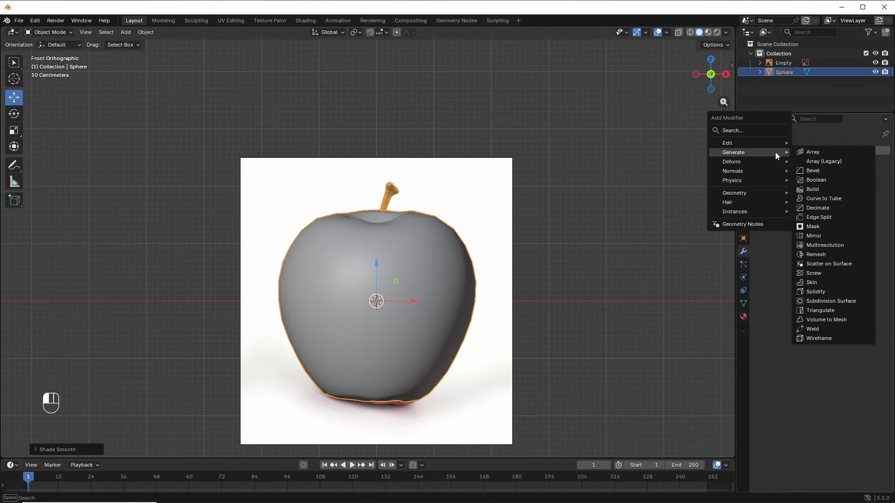
left_click(830, 299)
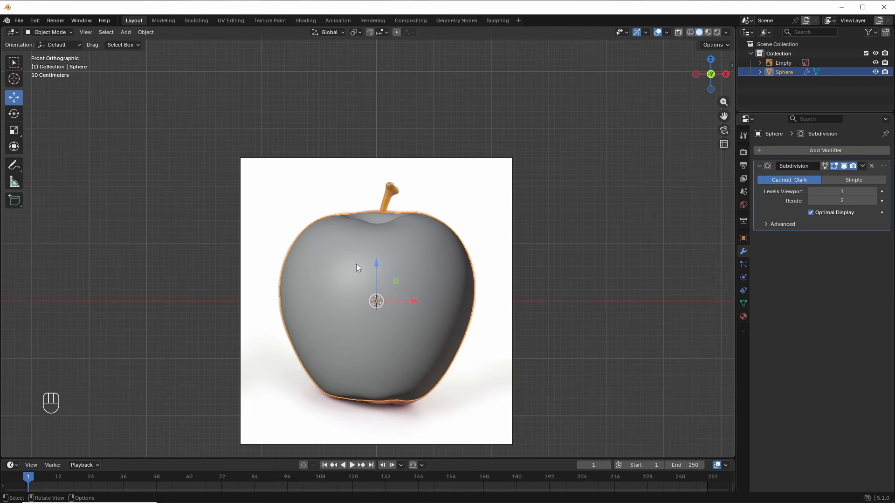
mouse_move(359, 263)
middle_mouse_down()
mouse_move(306, 345)
mouse_move(254, 273)
mouse_move(330, 286)
mouse_move(395, 262)
mouse_move(355, 265)
middle_mouse_up()
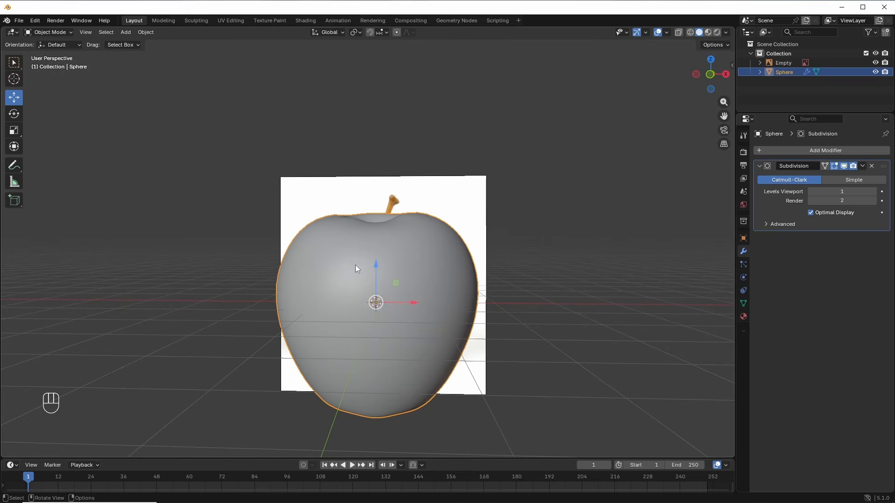
Step: In front view, add a cylinder with Triangle Fan cap fill
key("KP_1")
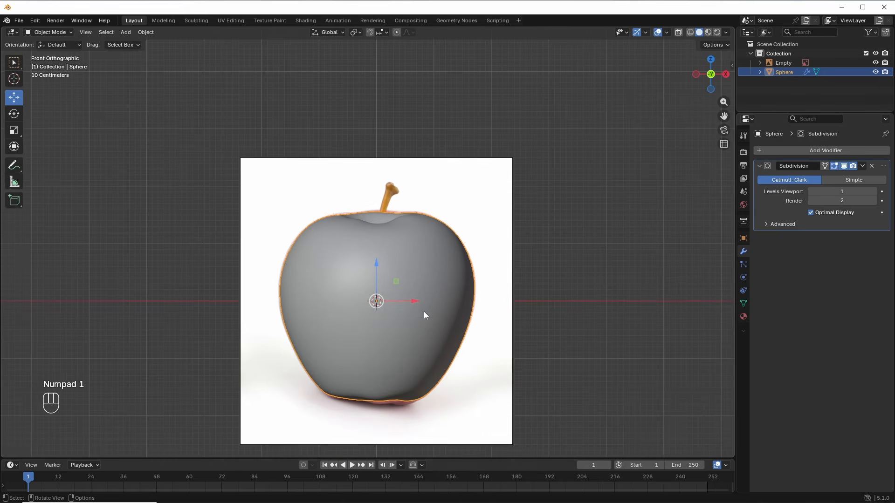
key("shift+a")
mouse_move(496, 277)
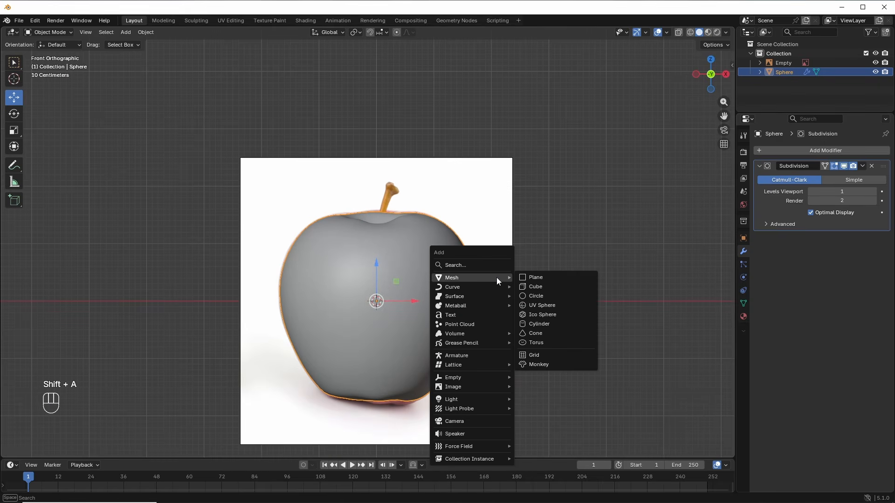
left_click(541, 324)
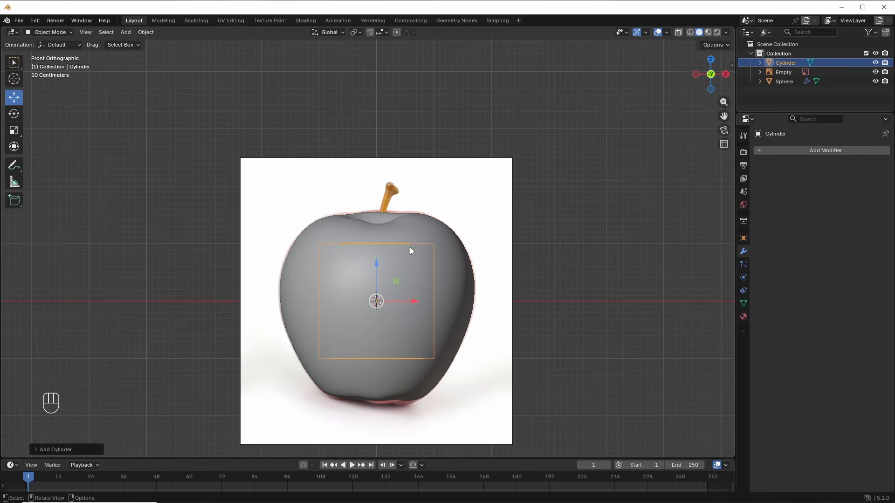
left_click(35, 450)
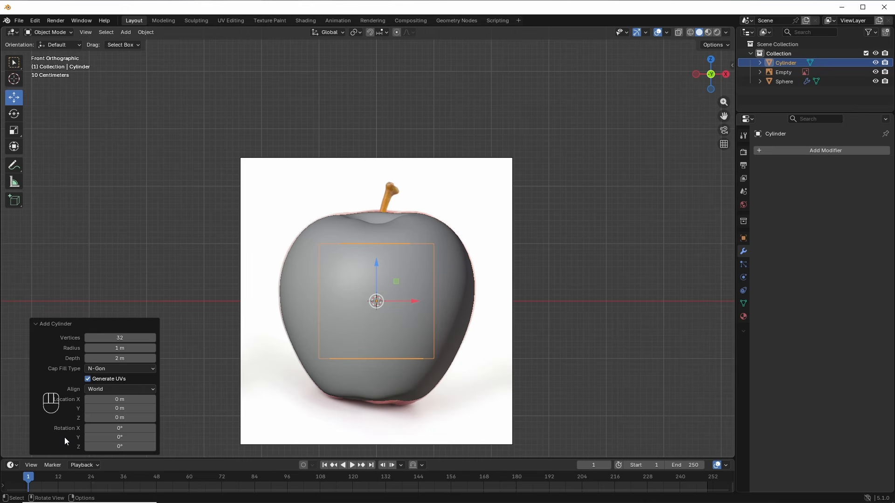
left_click(134, 369)
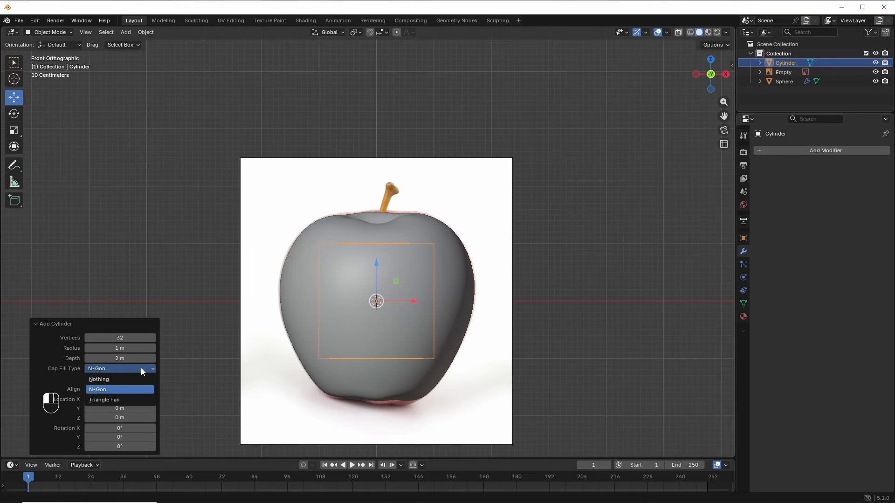
left_click(120, 400)
left_click(35, 323)
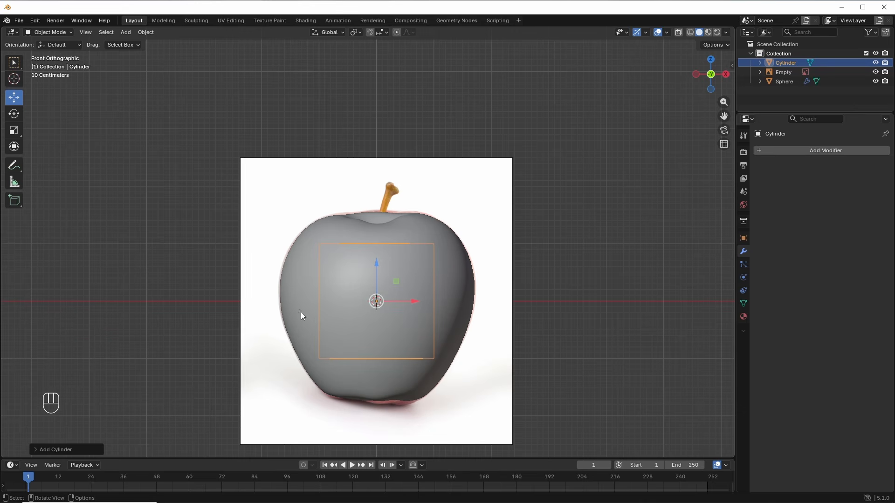
Step: Raise the cylinder along Z and scale it thinner while keeping its height
key("g")
key("z")
left_click(334, 262)
middle_click_drag(334, 262, 401, 228)
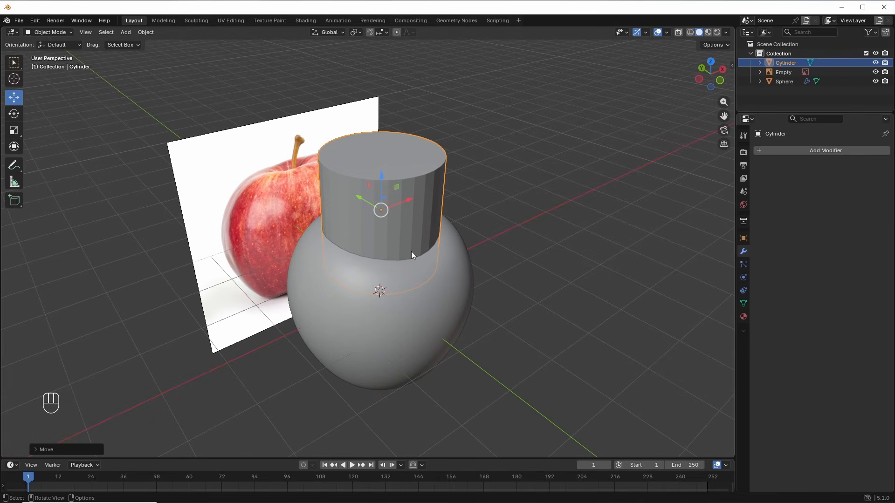
key("s")
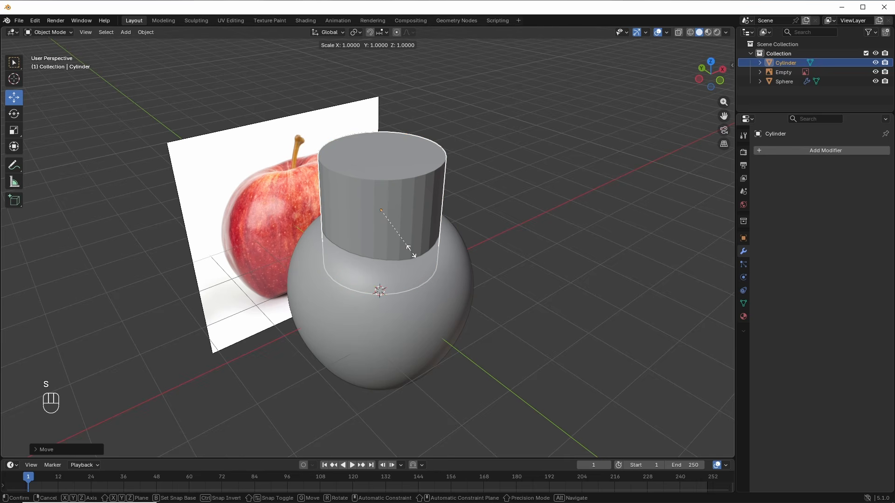
key("shift+z")
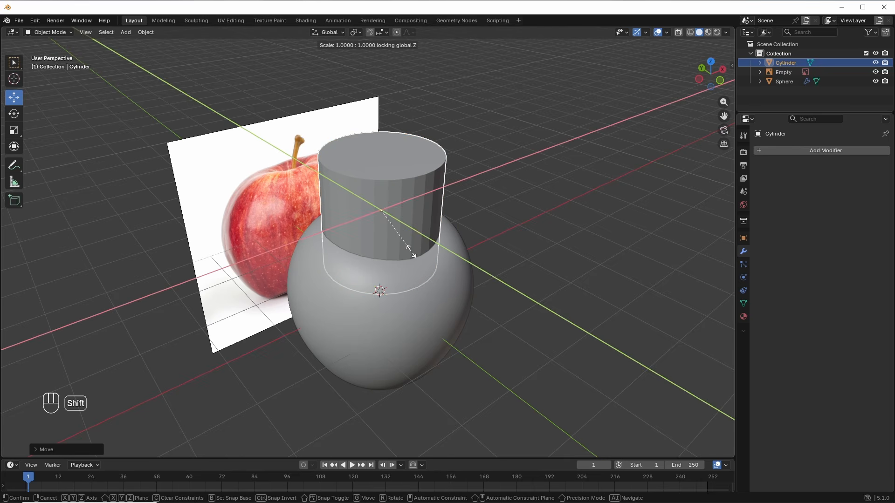
left_click(387, 205)
middle_click_drag(417, 296, 400, 274, "alt")
Step: In Wireframe display, slim the cylinder further and shift it slightly sideways into the dent
key("z")
left_click(331, 227)
scroll(412, 234, "up", 4)
key("s")
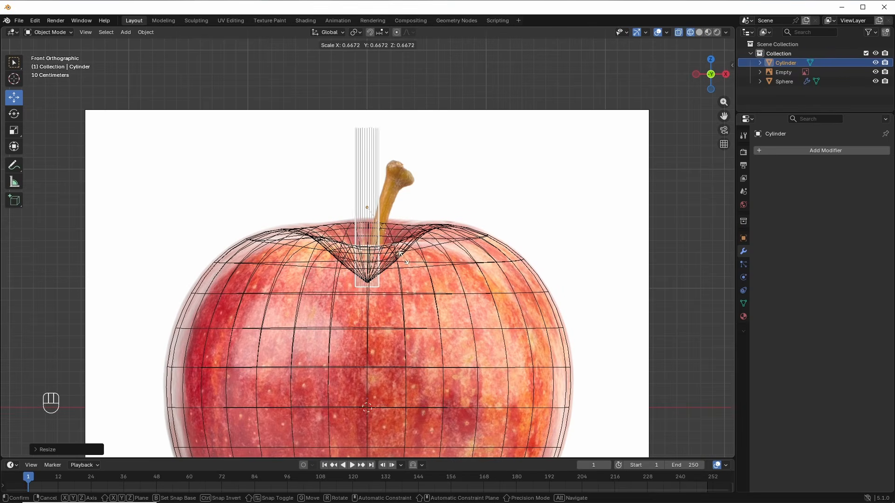
left_click(389, 211)
left_click_drag(391, 208, 376, 208)
Step: Shrink the cylinder's width again to a slim stem and enter Edit Mode on it
key("s")
left_click(390, 233)
key("s")
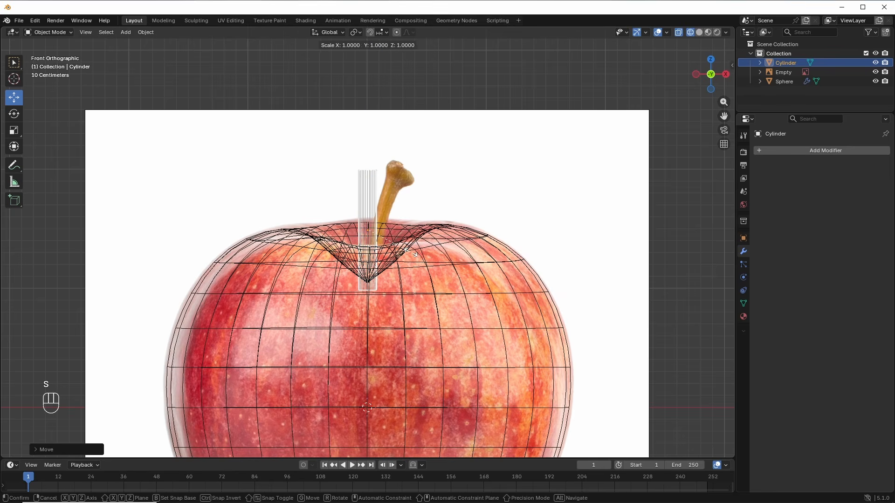
key("shift+z")
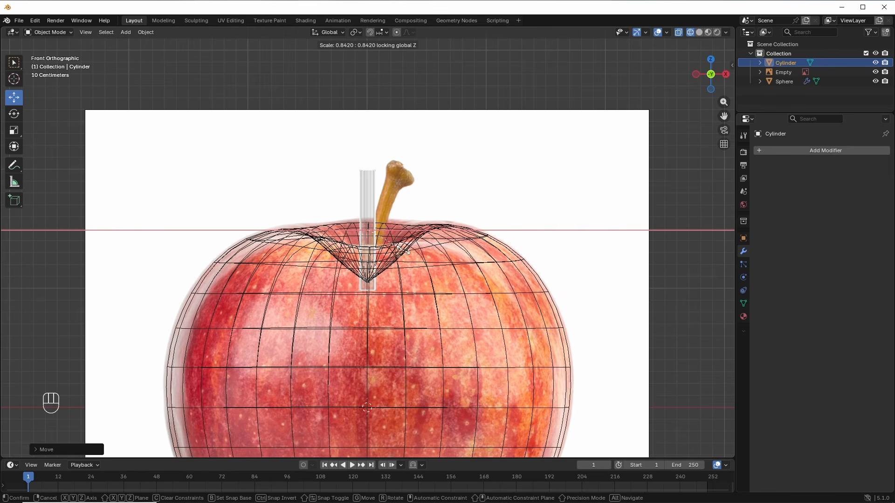
left_click(403, 251)
scroll(395, 221, "up", 3)
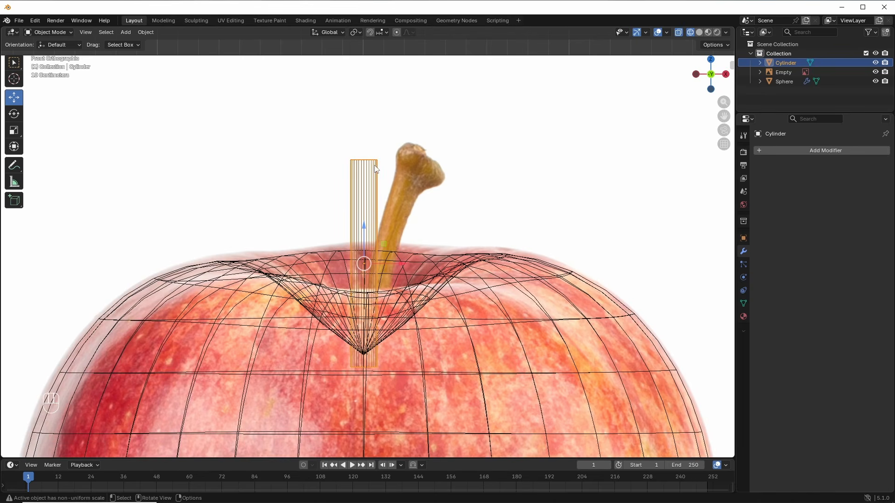
key("Tab")
Step: With proportional editing off, raise the stem's top vertex ring straight up and scale it wider
key("alt+a")
left_click_drag(395, 147, 338, 171)
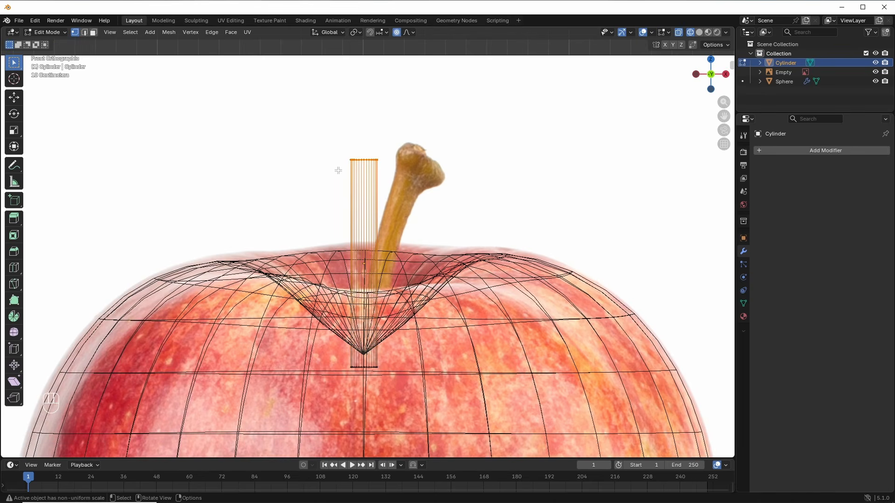
left_click(397, 33)
key("g")
key("z")
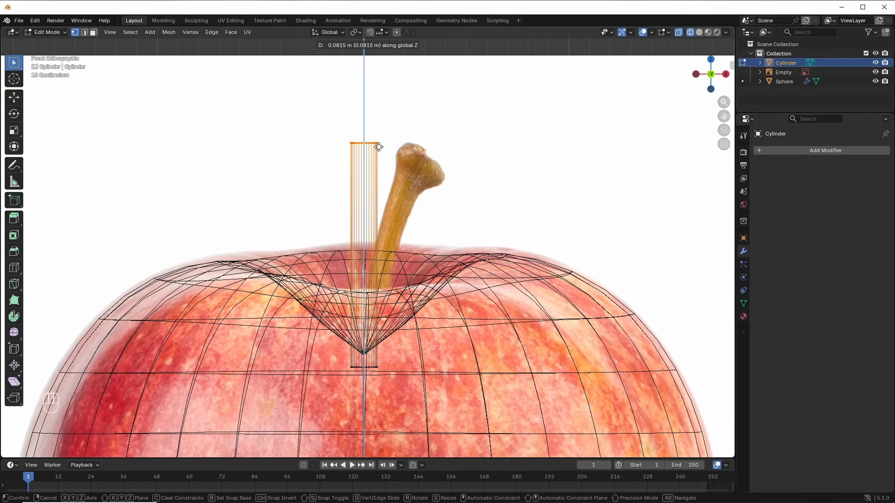
left_click(384, 140)
key("s")
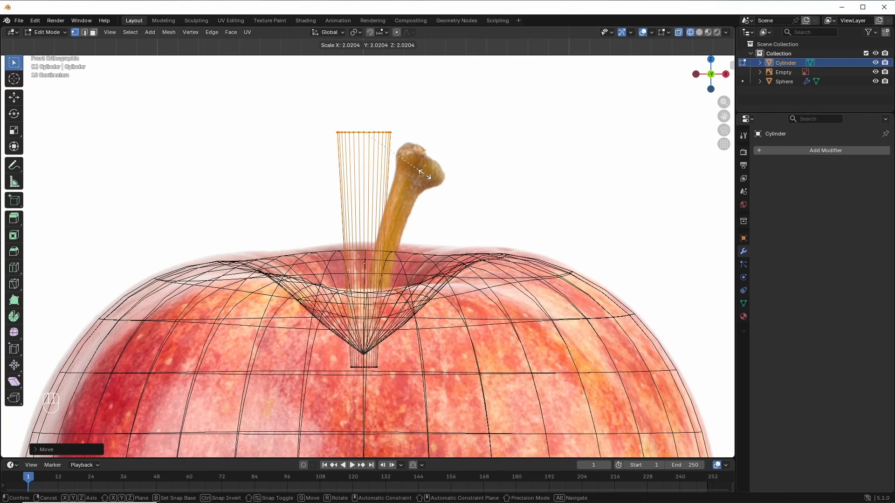
left_click(421, 175)
Step: Add seven evenly spaced loop cuts along the stem cylinder
middle_click_drag(371, 162, 354, 267)
key("shift+z")
key("ctrl+r")
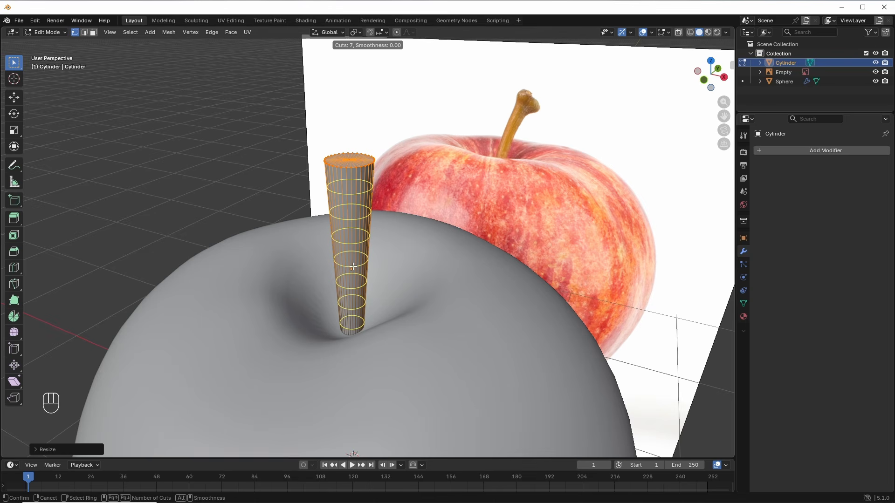
left_click(352, 266)
right_click(353, 266)
Step: In edge mode with proportional editing on, lower and narrow a loop to pinch the stem's waist
mouse_move(354, 265)
middle_mouse_down()
mouse_move(380, 247)
mouse_move(378, 233)
middle_mouse_up()
key("shift+z")
scroll(366, 168, "up", 4)
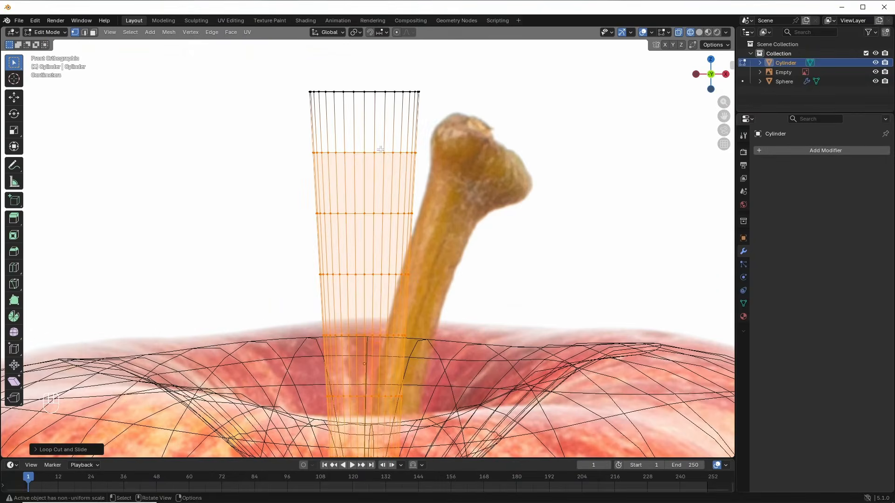
key("alt+a")
key("2")
left_click(397, 33)
key("g")
key("z")
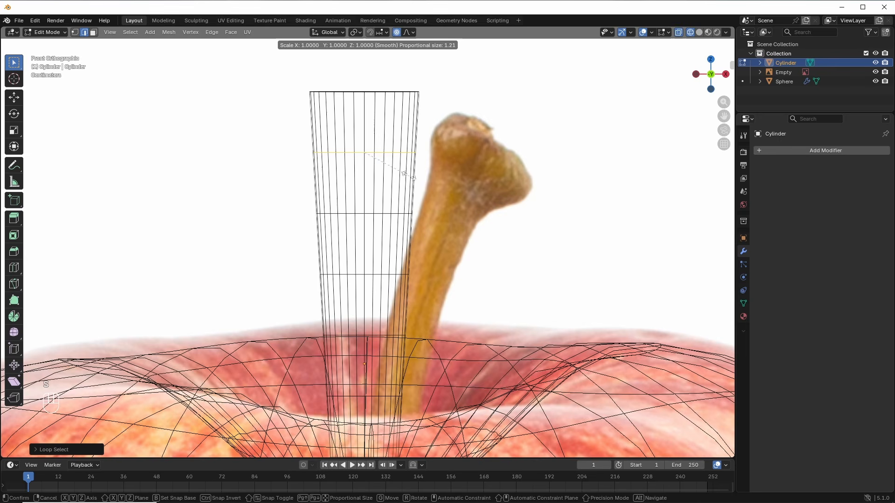
left_click(368, 212)
key("s")
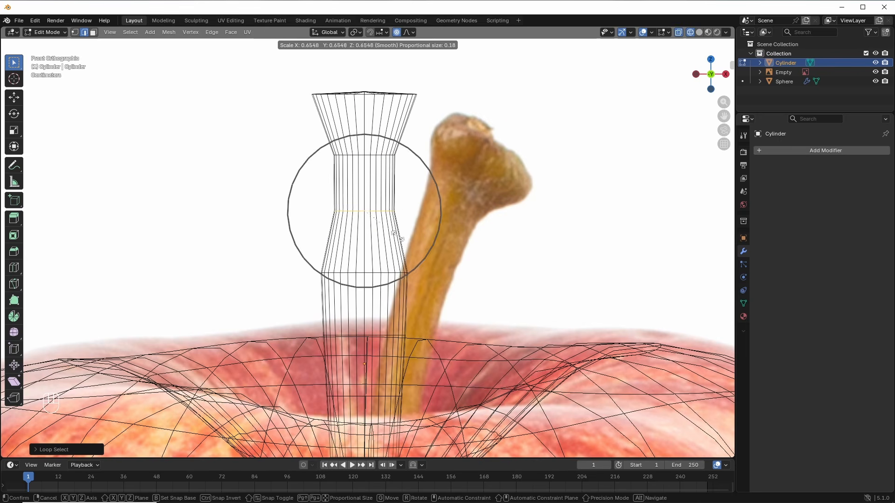
left_click(395, 232)
Step: Narrow the next lower edge loops one by one down to the stem base
middle_click_drag(395, 232, 391, 187, "shift")
left_click(368, 230, "alt")
key("s")
left_click(368, 285)
middle_click_drag(368, 285, 363, 233, "shift")
left_click(362, 235, "alt")
key("s")
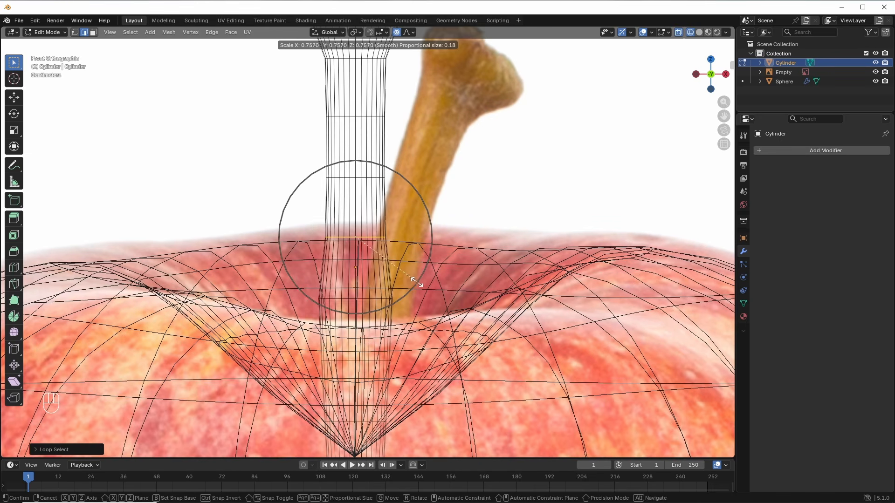
left_click(356, 299)
middle_click_drag(356, 299, 352, 249, "shift")
left_click(352, 249, "alt")
key("s")
left_click(343, 311)
middle_click_drag(343, 311, 346, 271, "shift")
left_click(345, 271, "alt")
key("s")
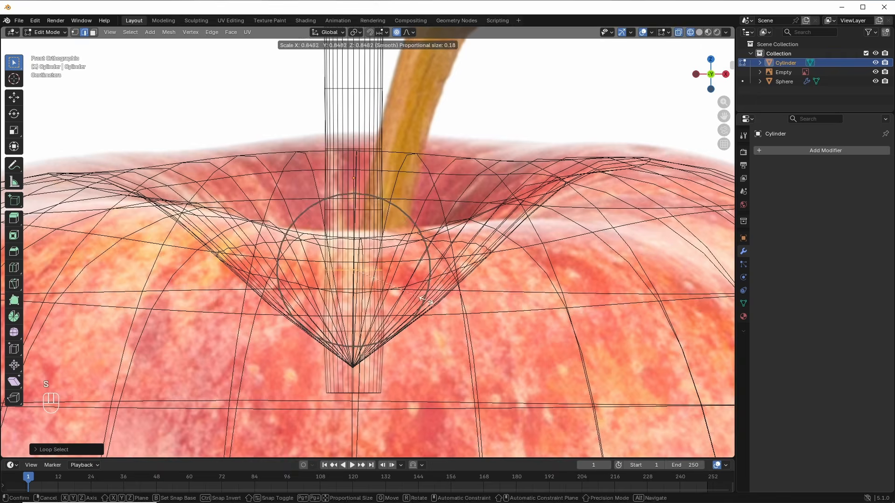
left_click(344, 312)
Step: Widen the loops just below the top so the stem flares out, then return to Object Mode
middle_click_drag(354, 103, 357, 367, "shift")
scroll(376, 233, "up", 2)
left_click(387, 234, "alt")
key("s")
left_click(399, 185)
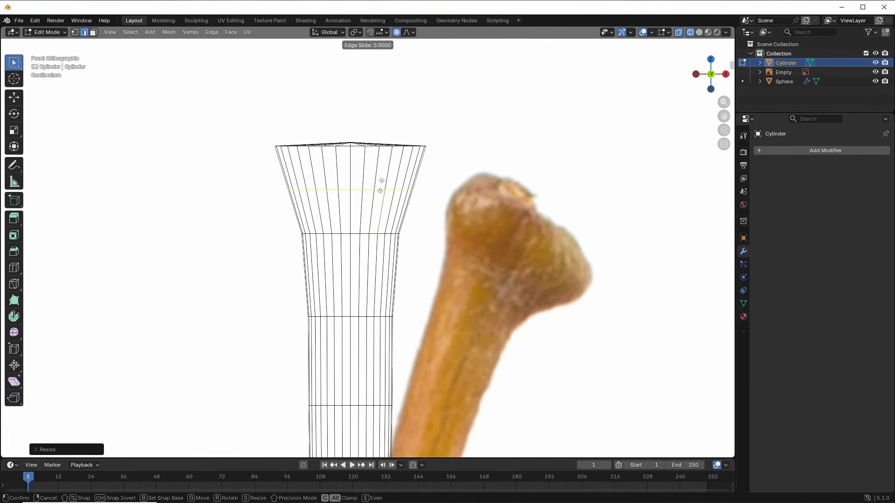
left_click(382, 184, "alt")
key("s")
left_click(412, 205)
scroll(358, 236, "down", 2)
left_click(359, 236, "alt")
key("s")
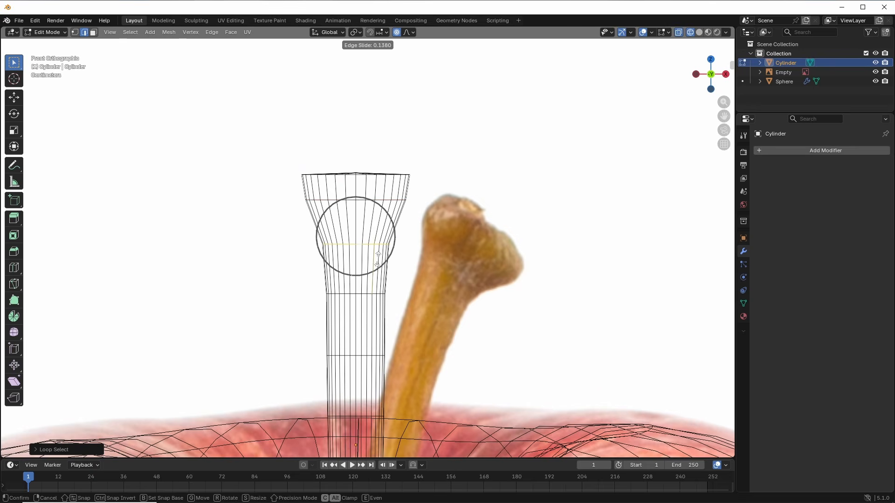
right_click(386, 261)
key("s")
left_click(380, 247)
scroll(378, 242, "down", 4)
mouse_move(375, 235)
middle_mouse_down()
mouse_move(366, 251)
mouse_move(372, 271)
mouse_move(362, 244)
mouse_move(352, 331)
middle_mouse_up()
key("shift+z")
key("Tab")
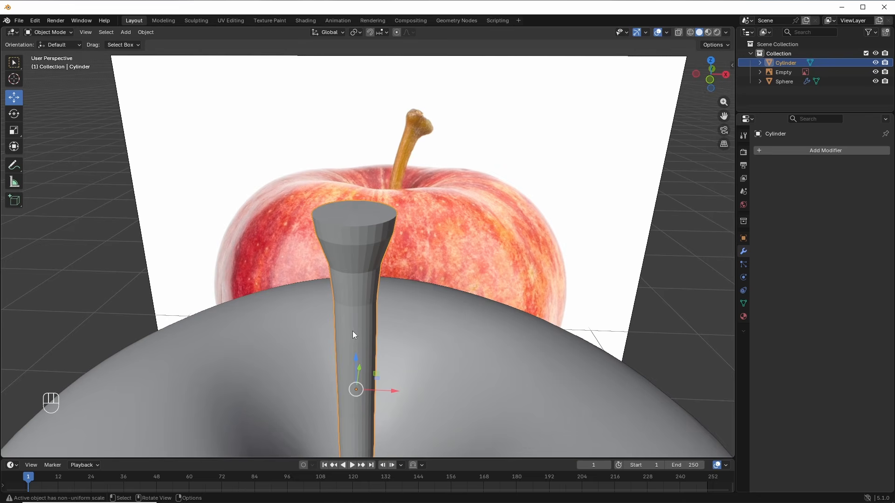
Step: Apply the stem's scale, then bevel its top rim in Edit Mode to round it
key("ctrl+a")
left_click(328, 351)
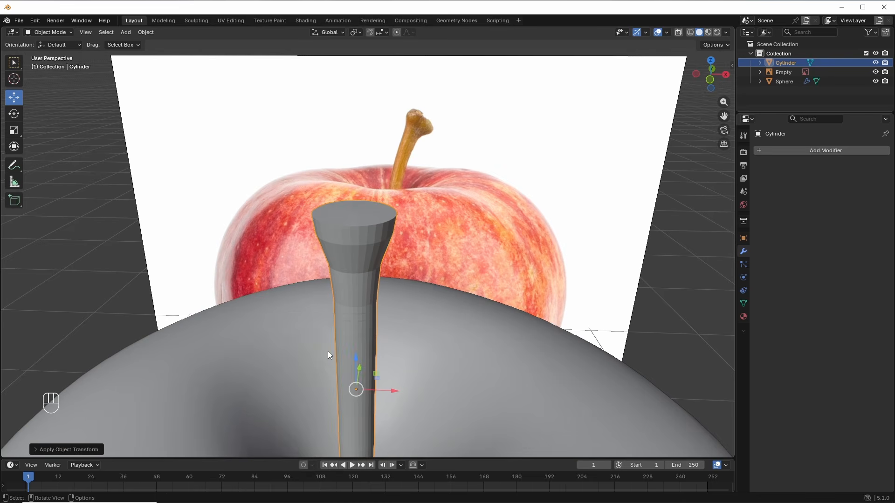
key("Tab")
middle_click_drag(353, 298, 362, 250)
key("ctrl+b")
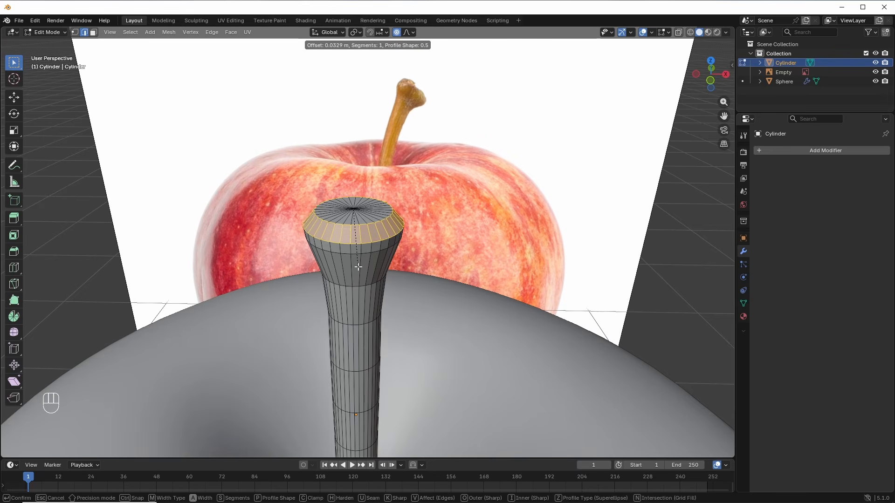
left_click(358, 268)
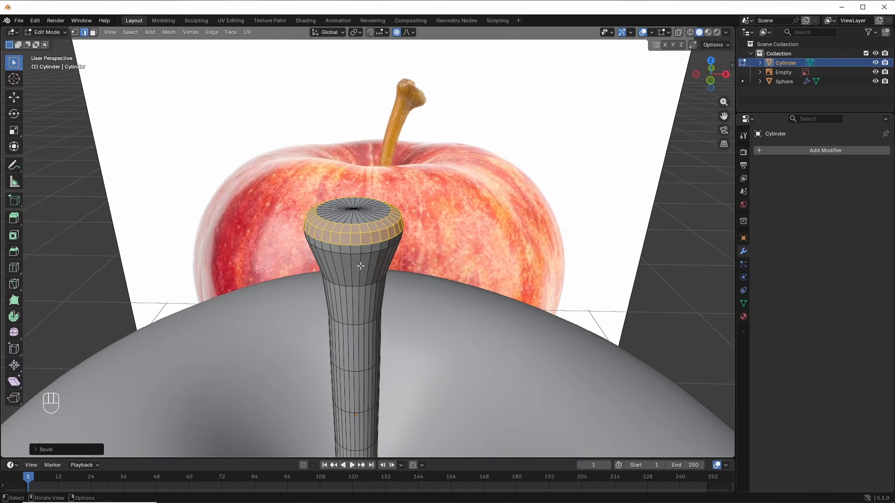
Step: From the front view, raise the centre vertex of the stem top vertically
scroll(360, 267, "down", 5)
mouse_move(364, 282)
middle_mouse_down()
mouse_move(366, 269)
mouse_move(381, 266)
mouse_move(362, 280)
mouse_move(365, 254)
mouse_move(373, 282)
middle_mouse_up()
key("KP_1")
scroll(368, 260, "up", 5)
key("1")
left_click(361, 264)
scroll(366, 254, "up", 4)
key("g")
key("z")
scroll(367, 258, "down", 5)
left_click(367, 257)
Step: Pull the head's rim vertices down and along Y with proportional editing, then leave Edit Mode
left_click(396, 284)
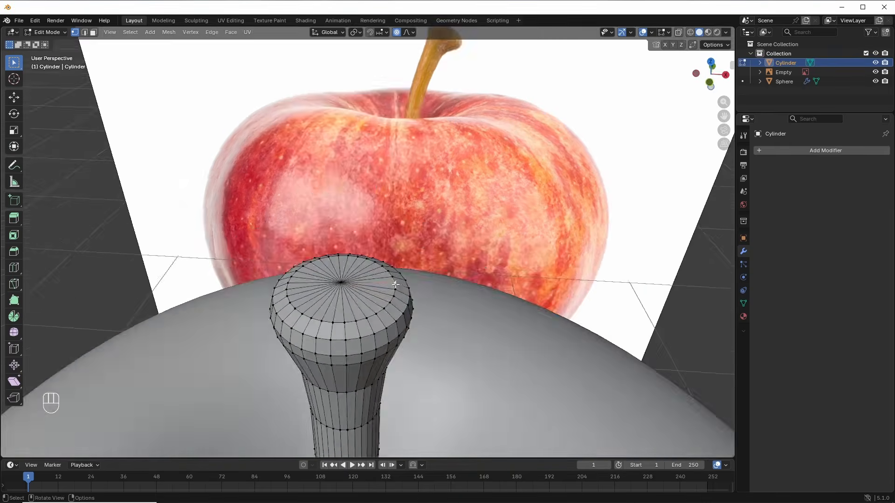
key("KP_1")
key("g")
scroll(400, 298, "down", 4)
left_click(403, 307)
left_click(295, 241)
key("g")
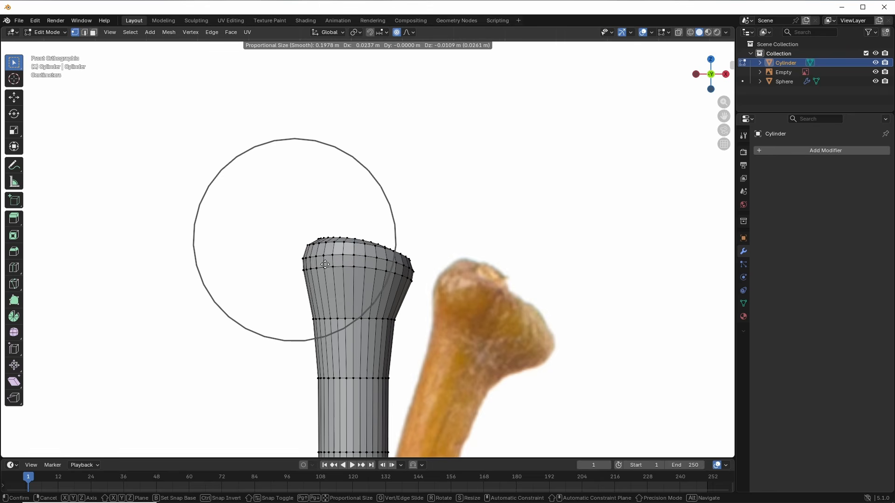
left_click(315, 248)
scroll(335, 253, "down", 3)
middle_click_drag(379, 306, 326, 289, "shift")
key("g")
key("y")
left_click(325, 281)
left_click(346, 327)
key("g")
left_click(353, 305)
key("KP_1")
scroll(352, 304, "down", 4)
key("Tab")
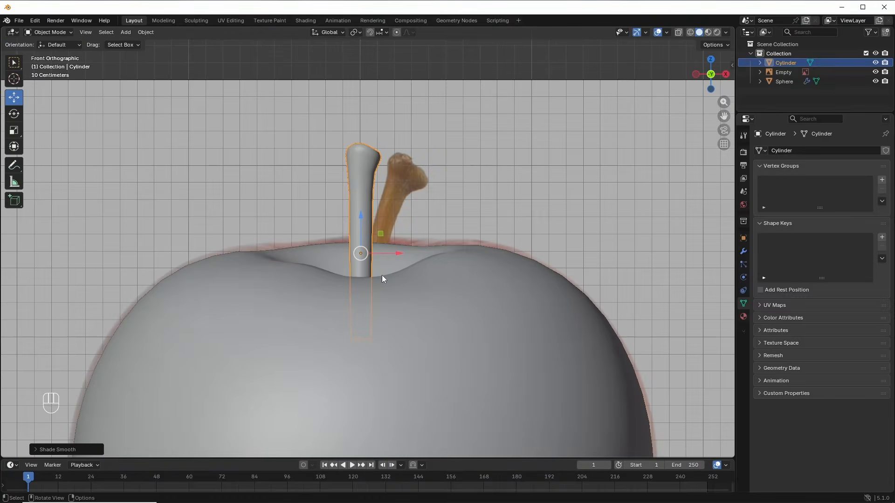
Step: Switch the viewport to wireframe shading and orbit to see the stem's base
middle_click_drag(387, 287, 365, 331)
middle_click_drag(366, 332, 389, 303)
key("z")
left_click(317, 299)
middle_click_drag(378, 330, 385, 276, "shift")
scroll(382, 292, "up", 2)
scroll(382, 294, "up", 1)
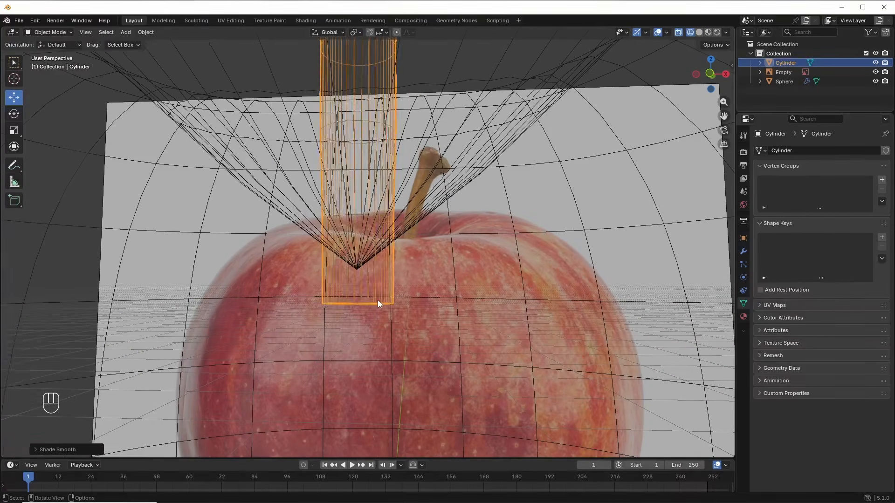
Step: Box-select the stem's bottom cap edges and snap the 3D cursor to their centre
key("Tab")
key("2")
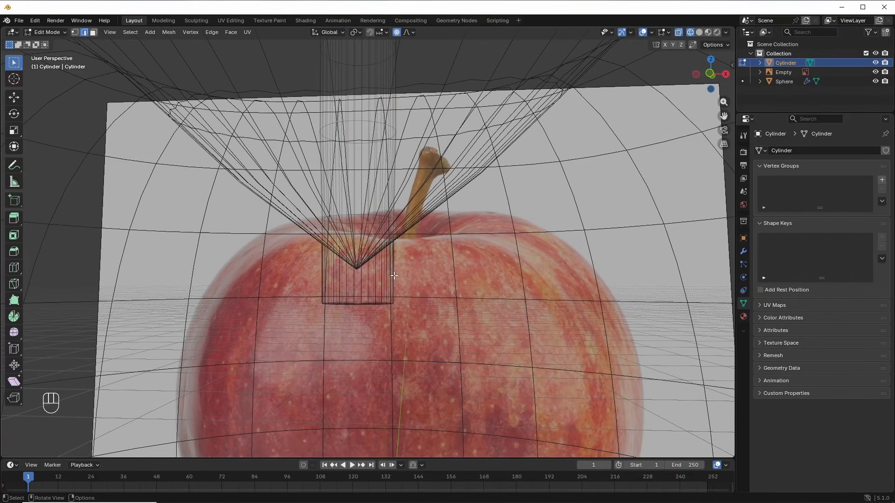
middle_click_drag(394, 276, 397, 283)
key("b")
left_click_drag(419, 301, 304, 327)
scroll(378, 311, "down", 1)
middle_click_drag(373, 281, 367, 298)
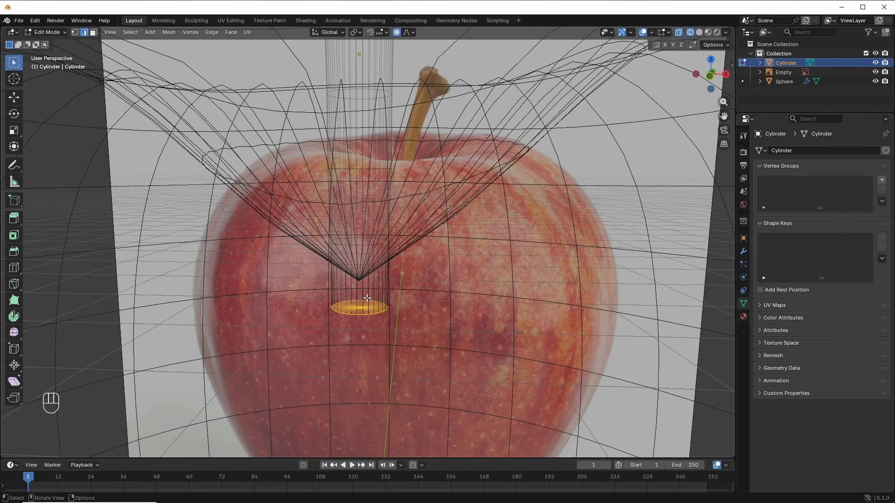
key("shift+s")
left_click(365, 353)
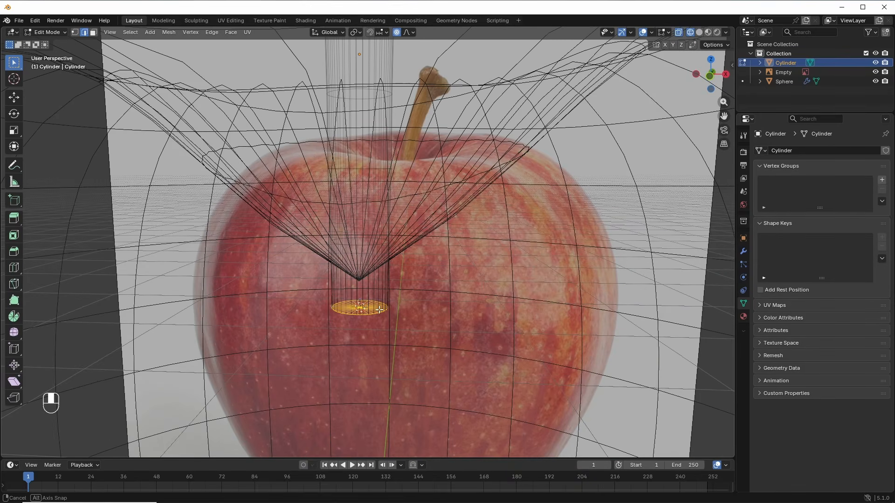
Step: Back in Object Mode, set the stem's origin to the 3D cursor at its base
middle_click_drag(380, 309, 354, 107)
key("Tab")
right_click(365, 80)
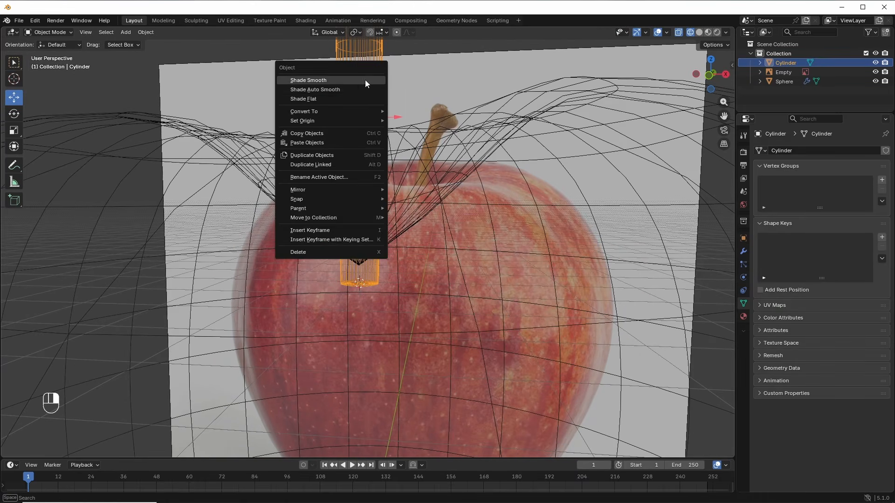
mouse_move(351, 120)
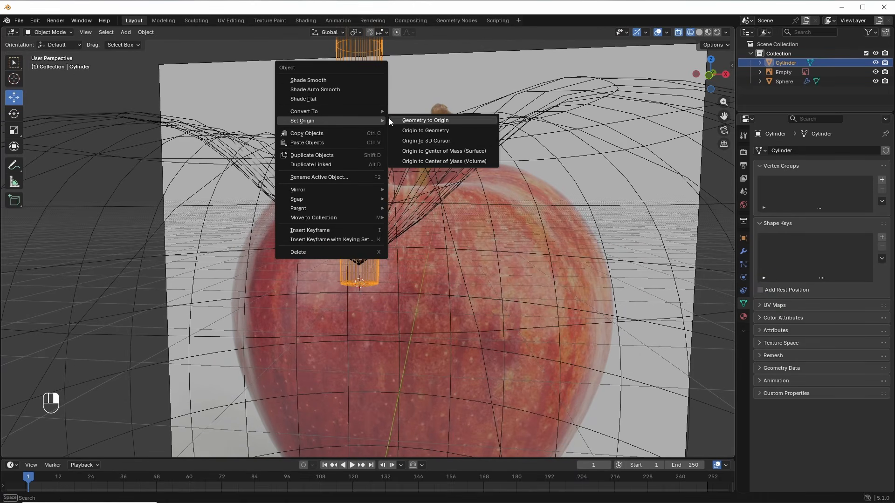
left_click(420, 141)
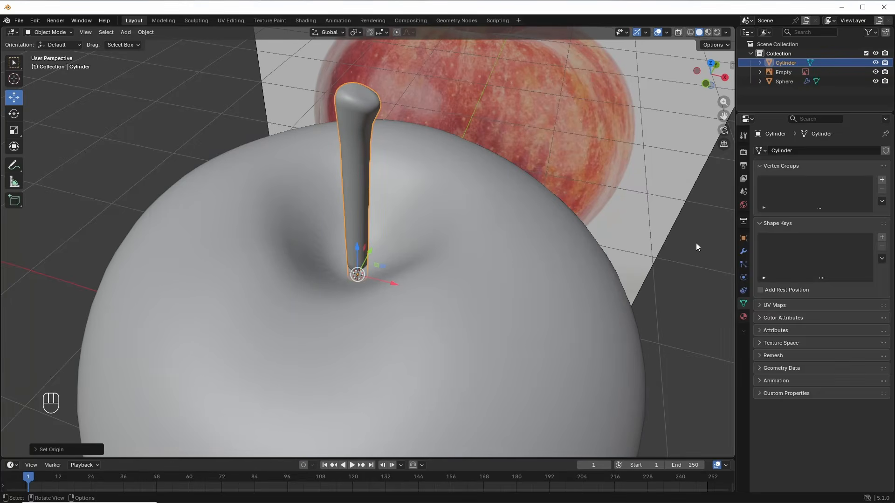
Step: Add a Subdivision Surface modifier to the stem
left_click(743, 251)
left_click(767, 150)
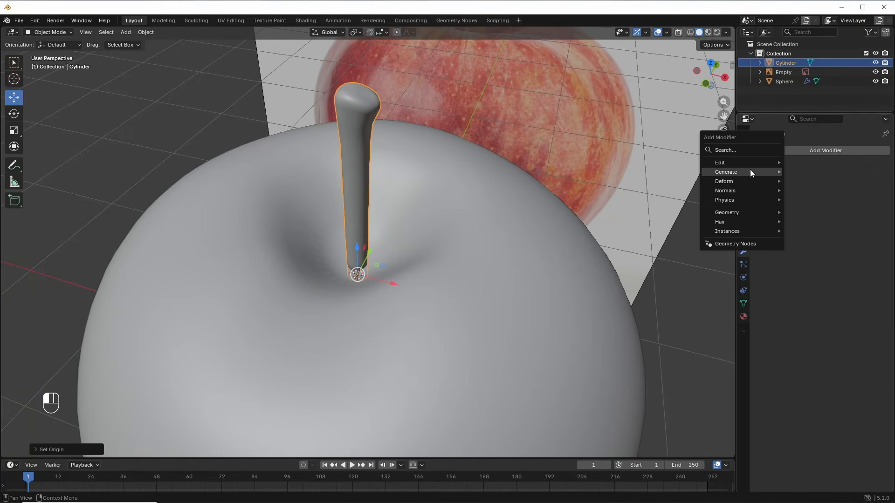
mouse_move(750, 172)
left_click(821, 322)
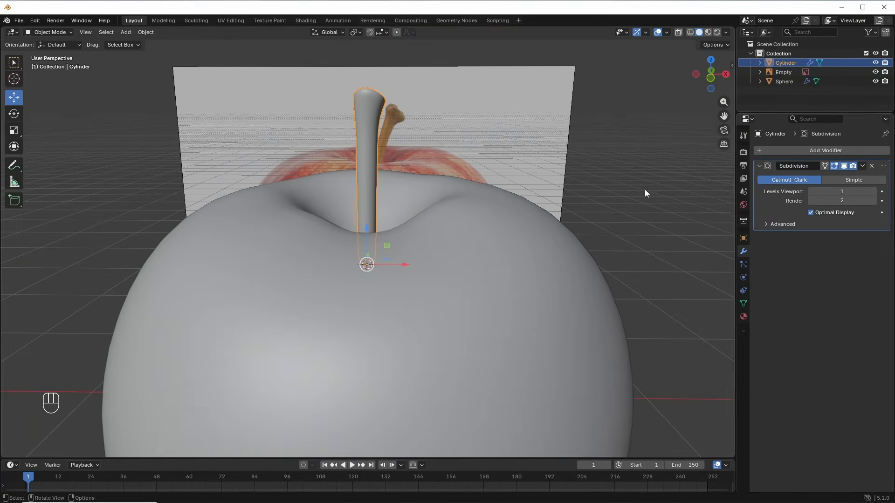
Step: Add a Simple Deform modifier set to Bend around the Y axis at 34.2°
left_click(782, 150)
mouse_move(781, 160)
left_click(847, 242)
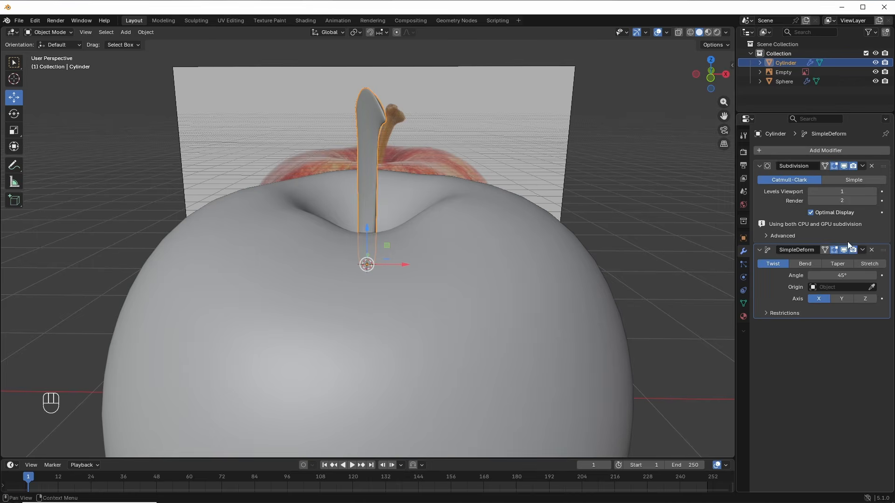
mouse_move(496, 162)
middle_mouse_down()
mouse_move(444, 174)
mouse_move(493, 179)
middle_mouse_up()
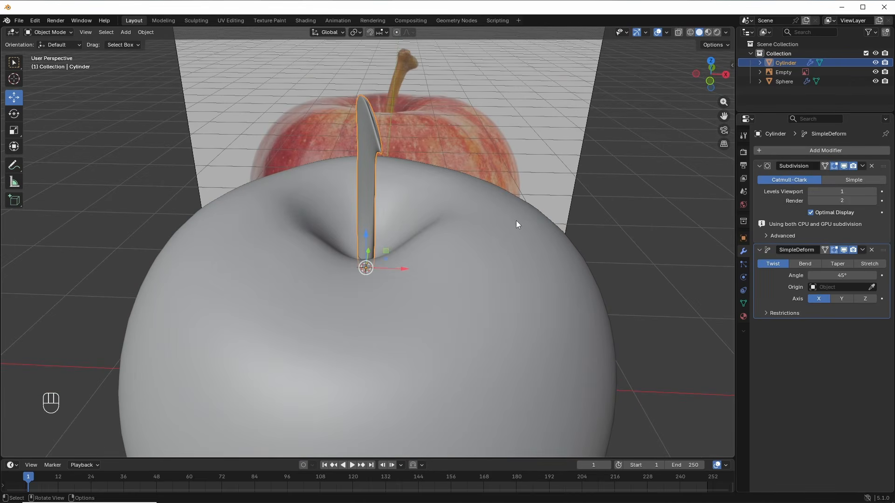
left_click(803, 264)
middle_click_drag(303, 196, 434, 162)
left_click(840, 285)
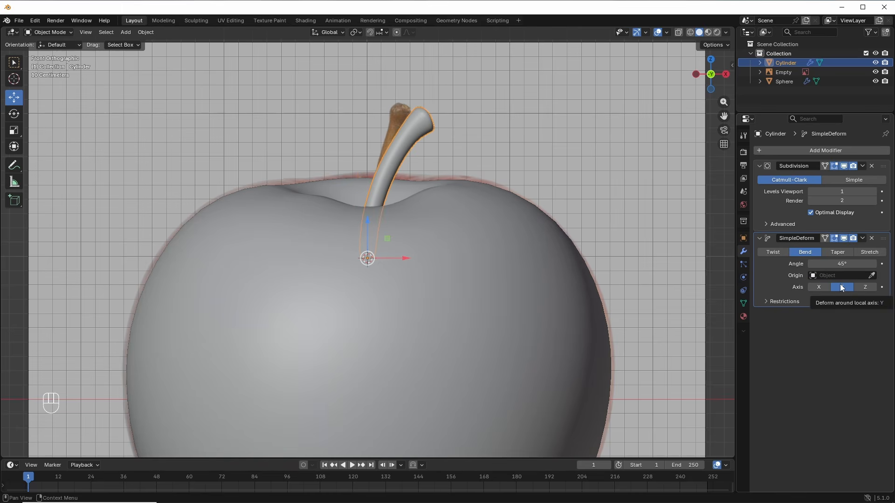
left_click_drag(842, 264, 828, 263)
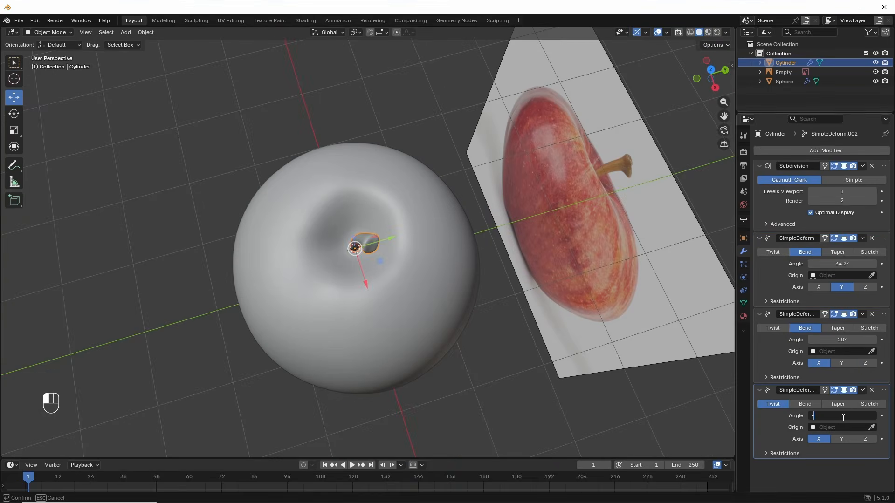
mouse_move(382, 280)
middle_mouse_down()
mouse_move(391, 287)
mouse_move(363, 208)
mouse_move(513, 247)
mouse_move(315, 259)
mouse_move(385, 256)
mouse_move(410, 286)
mouse_move(399, 281)
middle_mouse_up()
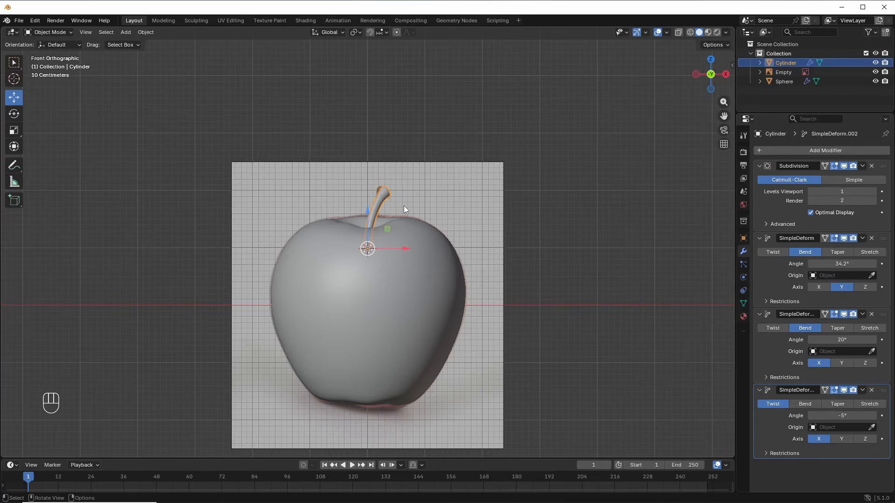
Step: Give the apple body sphere a new material named 'apple'
left_click(415, 307)
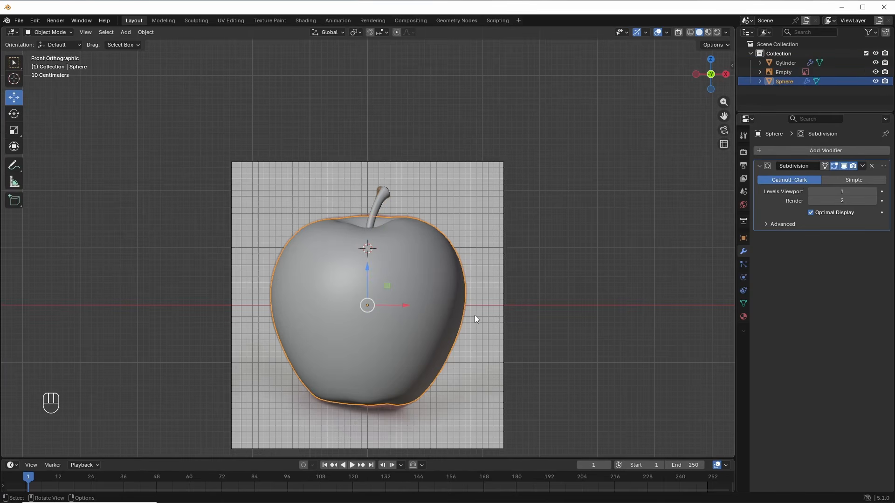
left_click(744, 316)
left_click(862, 192)
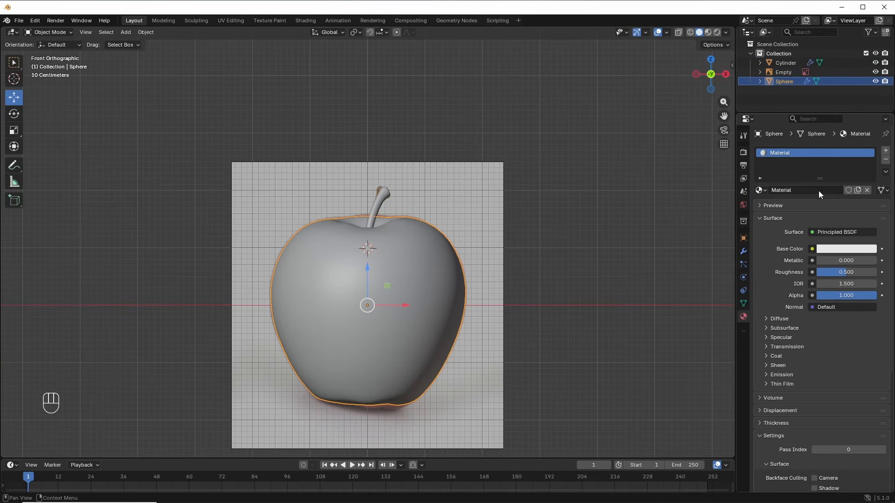
double_click(803, 190)
key("Return")
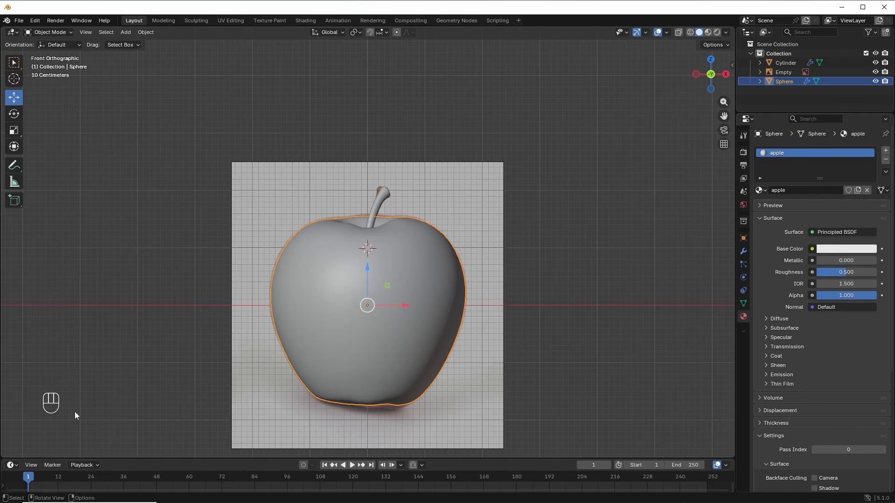
Step: Split the viewport and make the left area a Shader Editor showing the Principled BSDF, sidebar hidden
left_click_drag(6, 459, 371, 381)
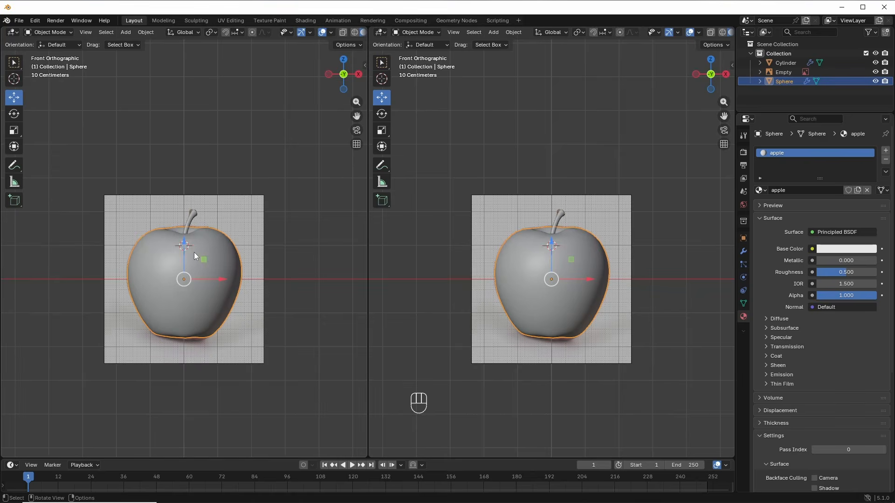
left_click(13, 31)
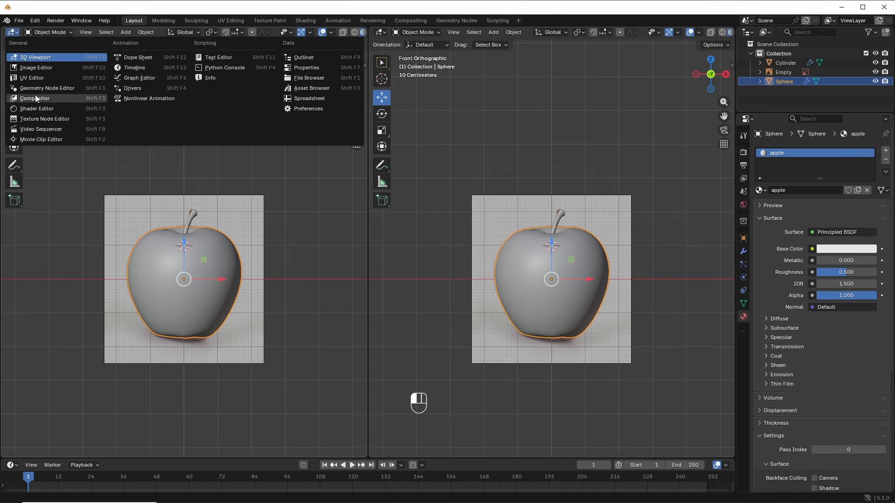
left_click(37, 109)
left_click(148, 214)
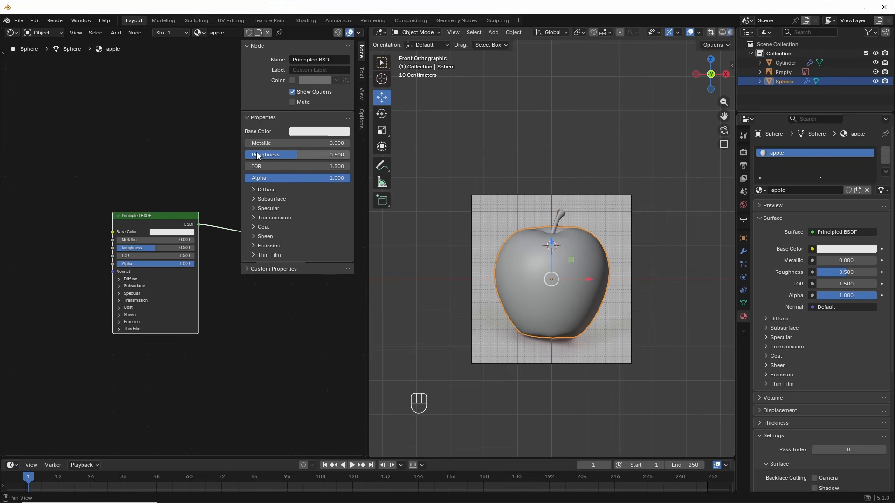
key("n")
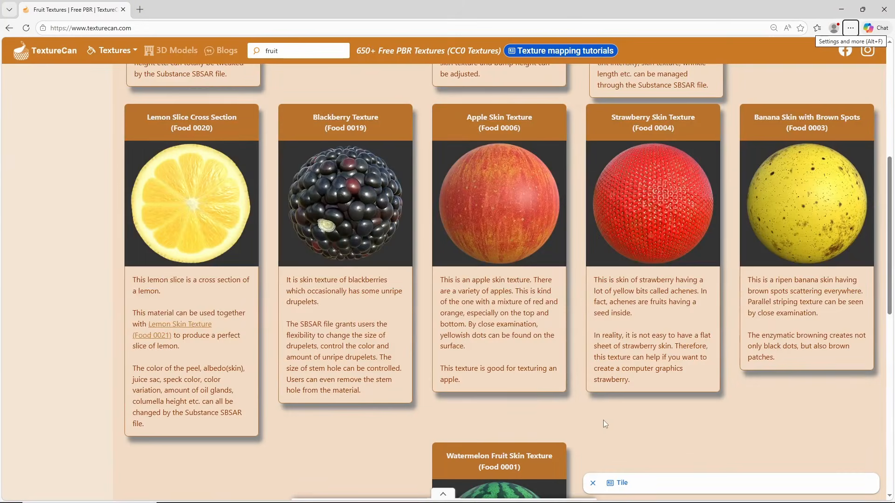
Step: Open TextureCan's Apple Skin Texture (Food 0006) page, scroll it, then nudge the Principled BSDF node right
left_click(531, 207)
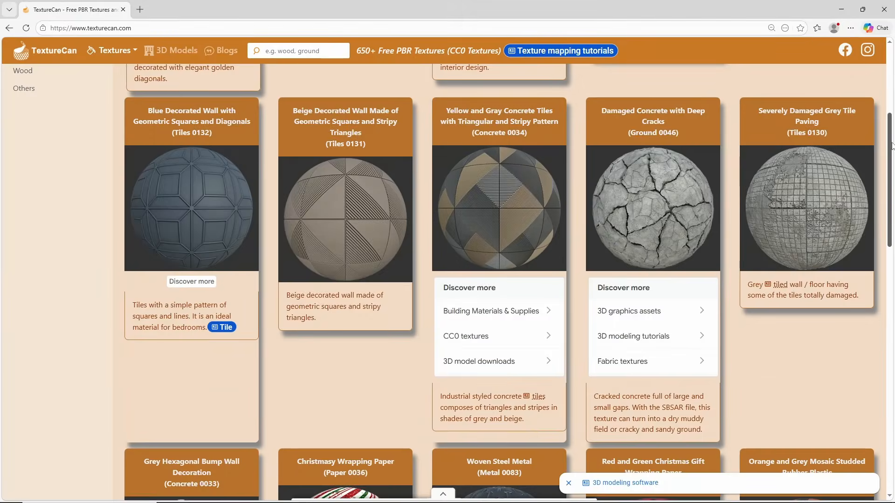
left_click_drag(891, 144, 892, 397)
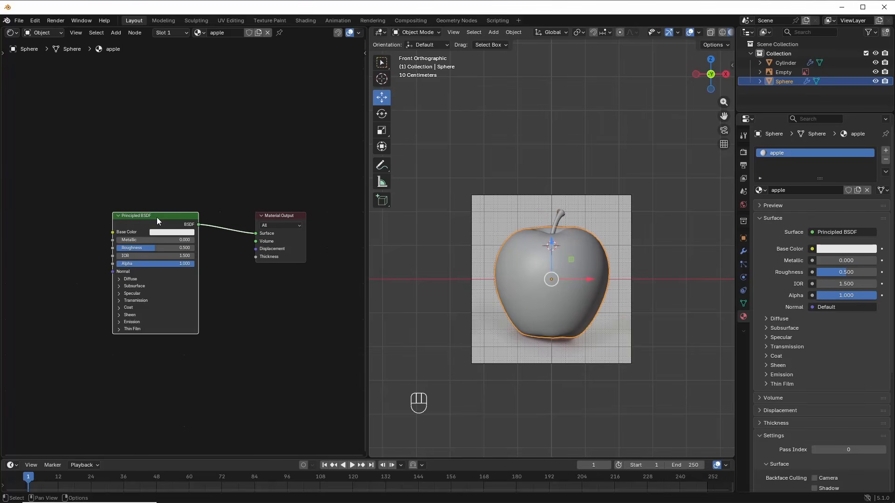
left_click_drag(126, 231, 152, 232)
Step: Add an Image Texture node and link its Color to the Principled BSDF Base Color
key("shift+a")
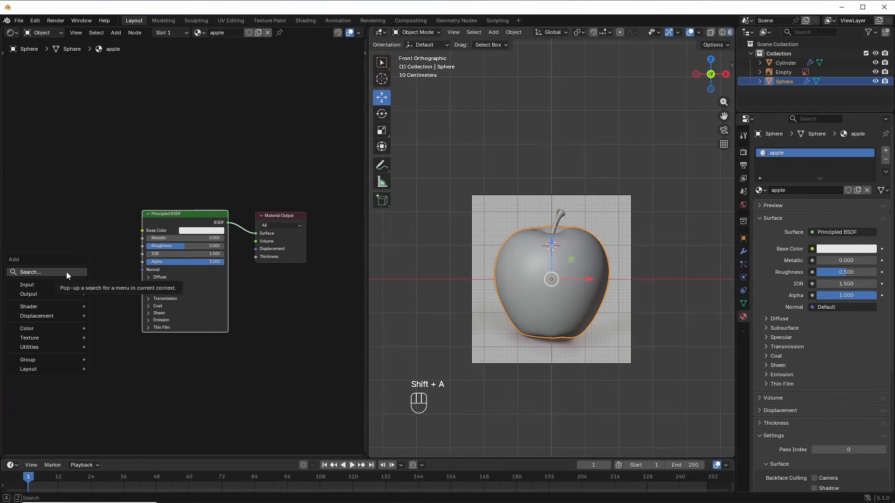
left_click(66, 273)
type("image")
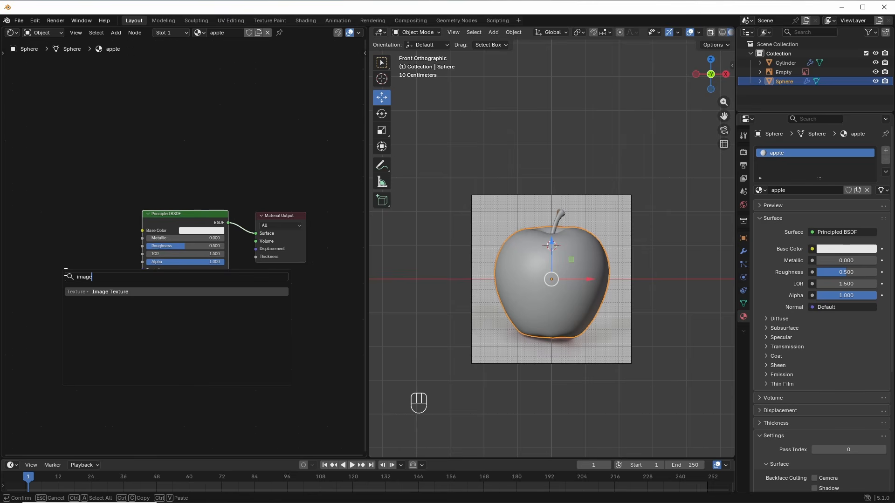
left_click(100, 292)
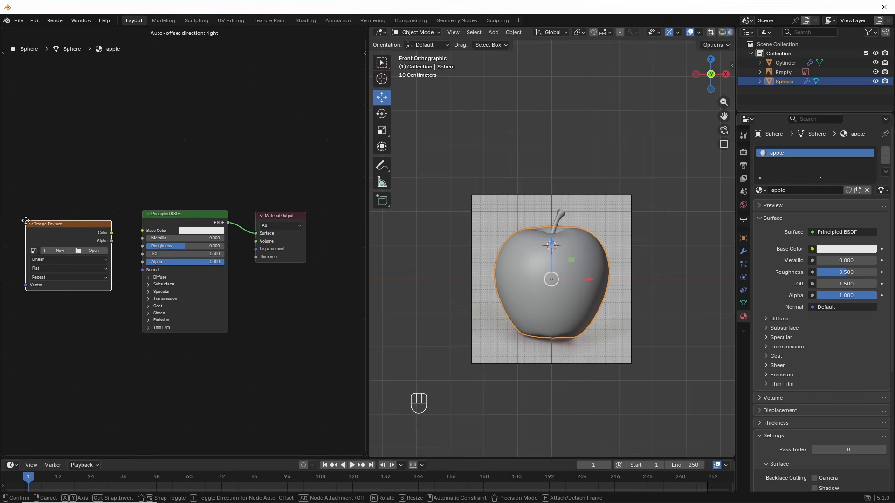
left_click(119, 243)
left_click_drag(112, 233, 143, 231)
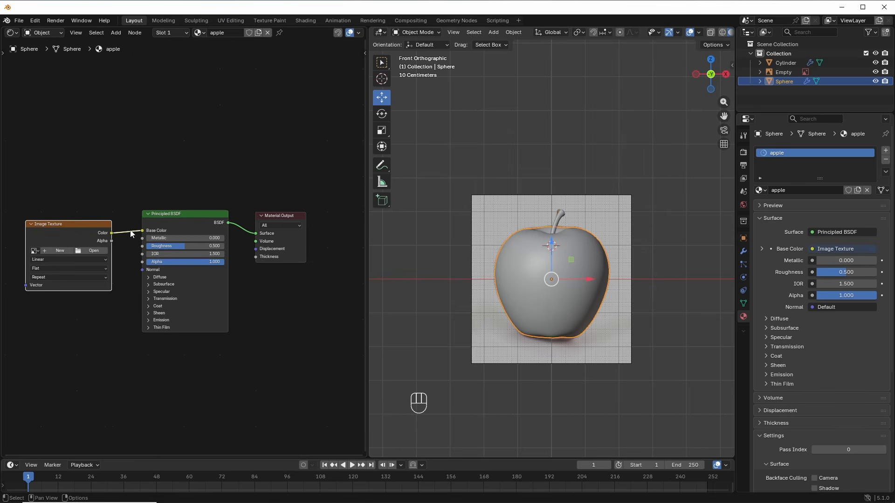
Step: Load diffuse-apple.jpg from the textures folder into the Image Texture node
left_click(96, 250)
double_click(309, 146)
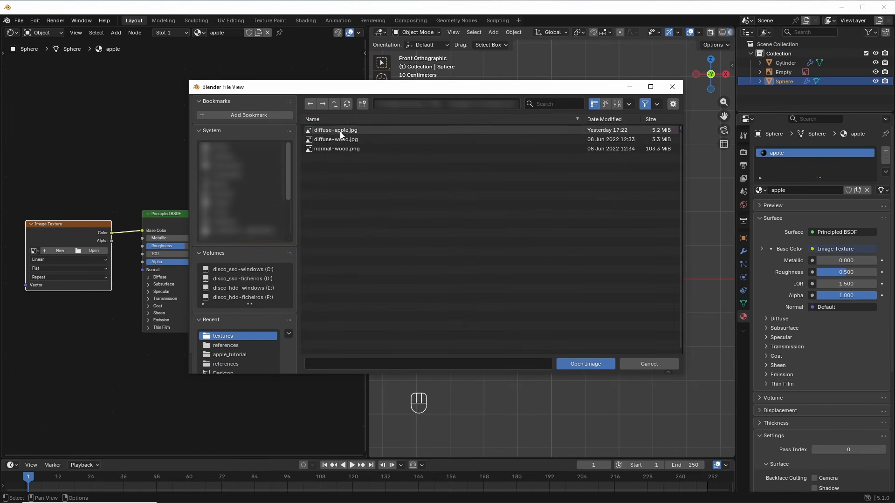
left_click(339, 131)
left_click(585, 364)
left_click_drag(367, 261, 320, 266)
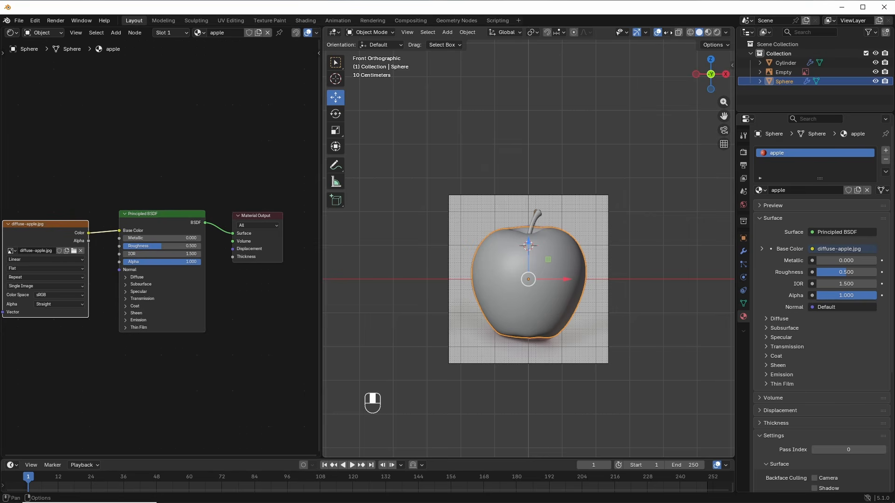
Step: Switch the viewport to Material Preview and frame the apple and its node graph
left_click(708, 32)
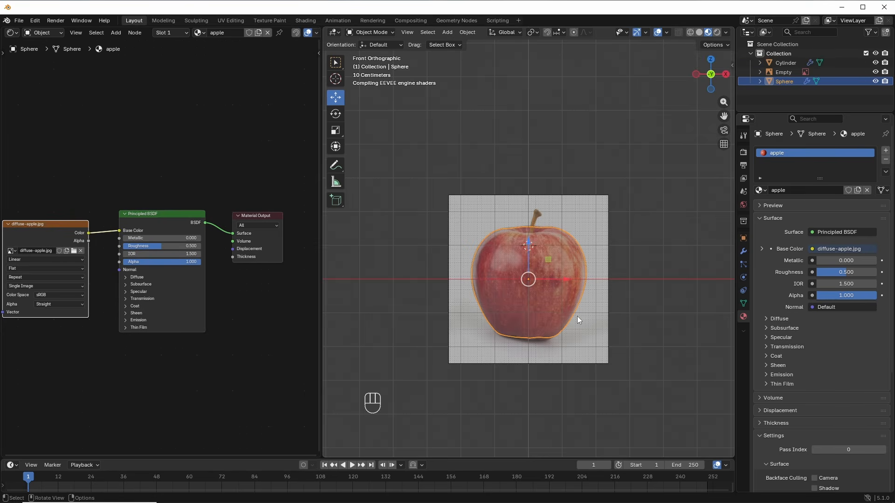
scroll(577, 323, "up", 1)
middle_click_drag(569, 315, 557, 298)
key("KP_1")
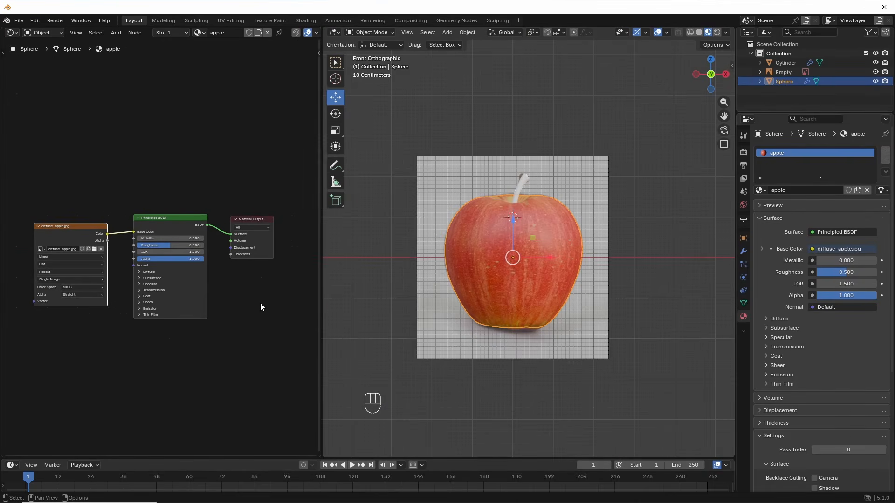
middle_click_drag(247, 307, 261, 301)
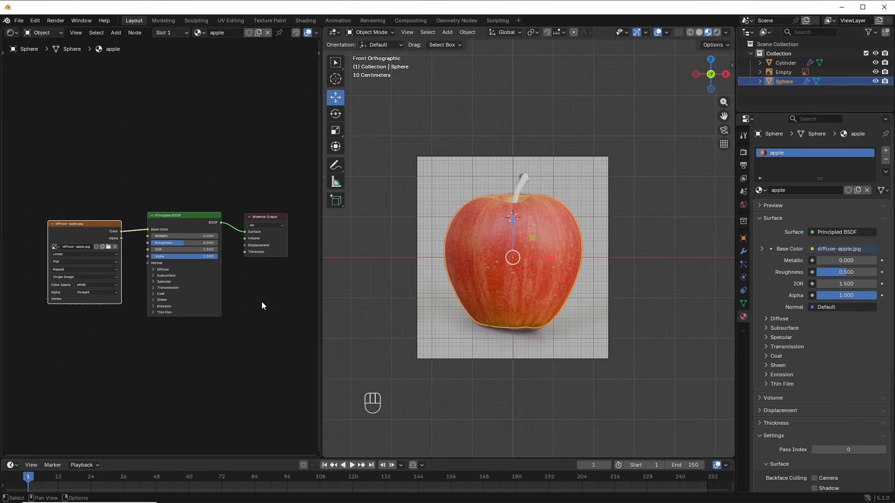
scroll(72, 316, "up", 5)
middle_click_drag(108, 320, 127, 307)
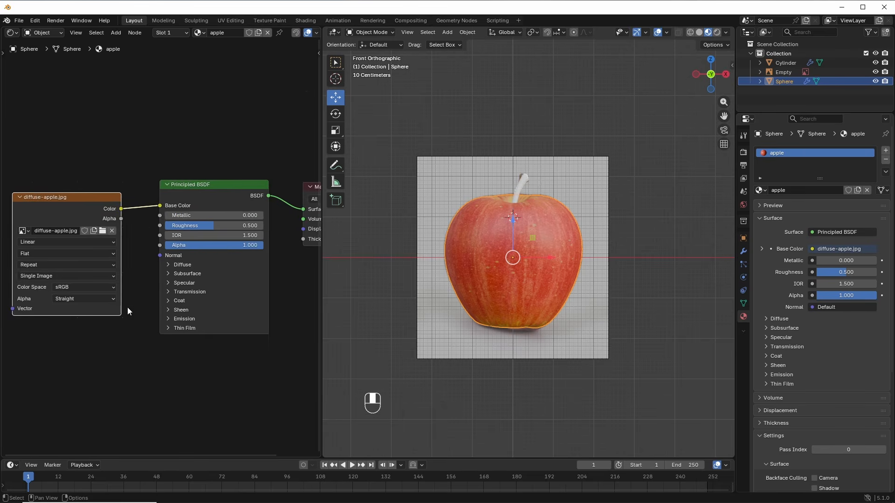
scroll(177, 276, "up", 1)
middle_click_drag(239, 238, 135, 247)
scroll(144, 247, "up", 1)
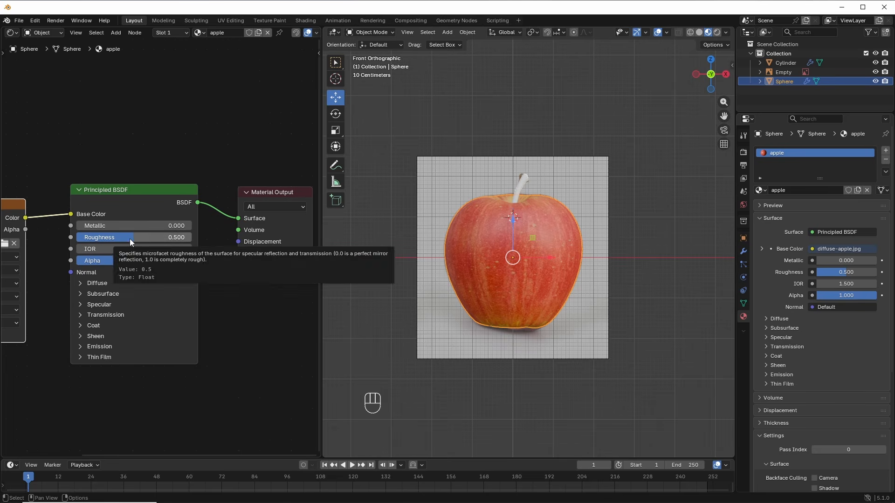
Step: Set the apple material's Roughness to 0.350
left_click_drag(129, 238, 130, 239)
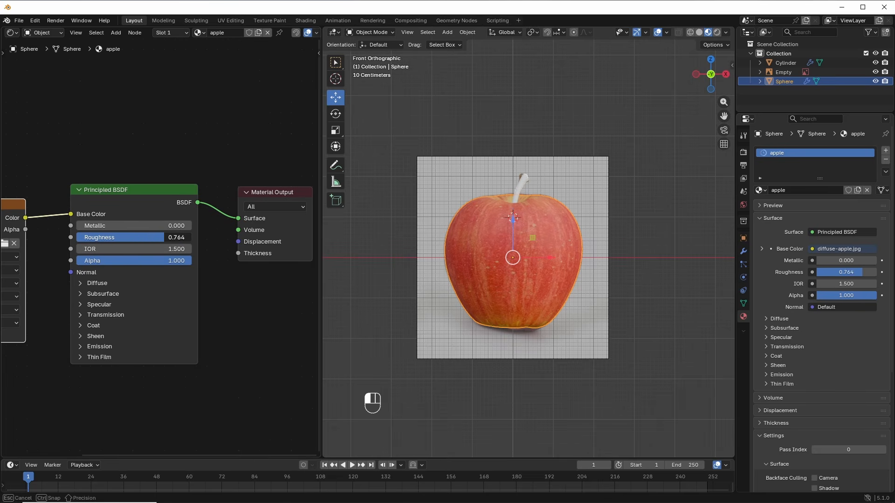
left_click_drag(130, 238, 93, 239)
scroll(541, 272, "up", 2)
mouse_move(541, 273)
middle_mouse_down()
mouse_move(493, 310)
mouse_move(574, 247)
mouse_move(552, 265)
middle_mouse_up()
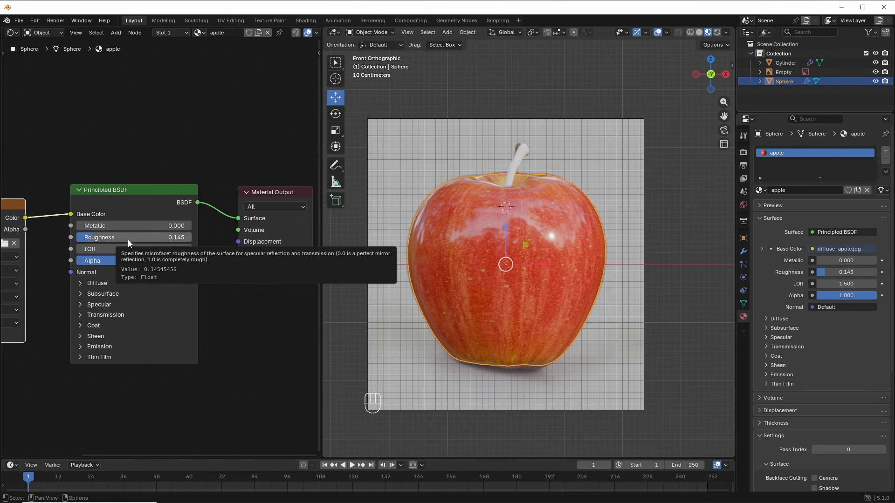
left_click(125, 237)
key("Return")
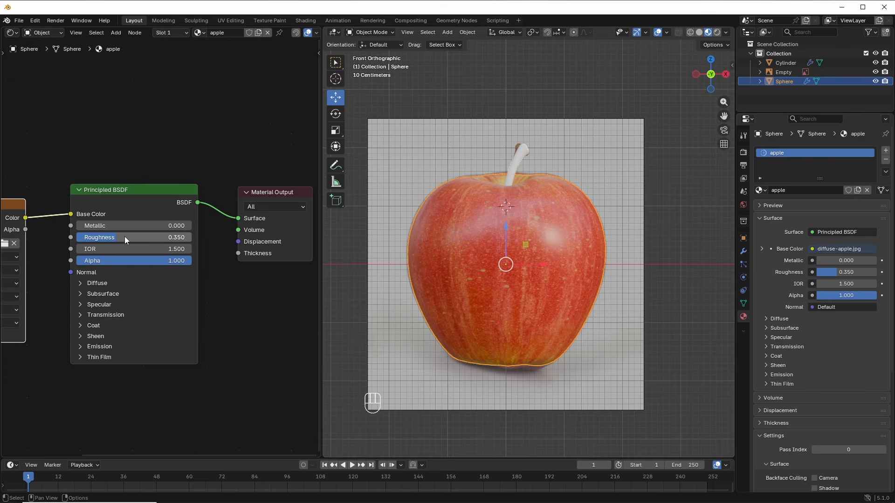
middle_click_drag(219, 357, 243, 332)
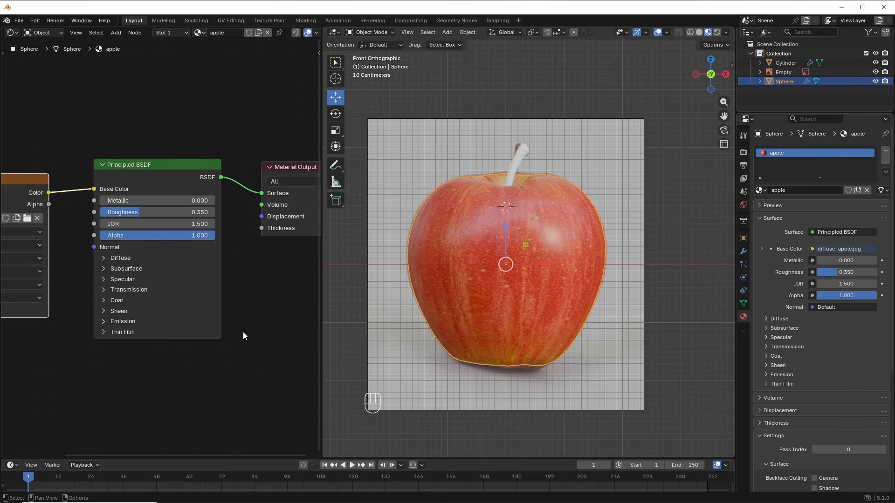
scroll(164, 339, "down", 2)
middle_click_drag(161, 357, 177, 308)
scroll(159, 321, "down", 1)
middle_click_drag(156, 320, 180, 309)
middle_click_drag(161, 344, 195, 314)
Step: Add a Noise Texture node and a Bump node, placed side by side below the image node
key("shift+a")
type("noise")
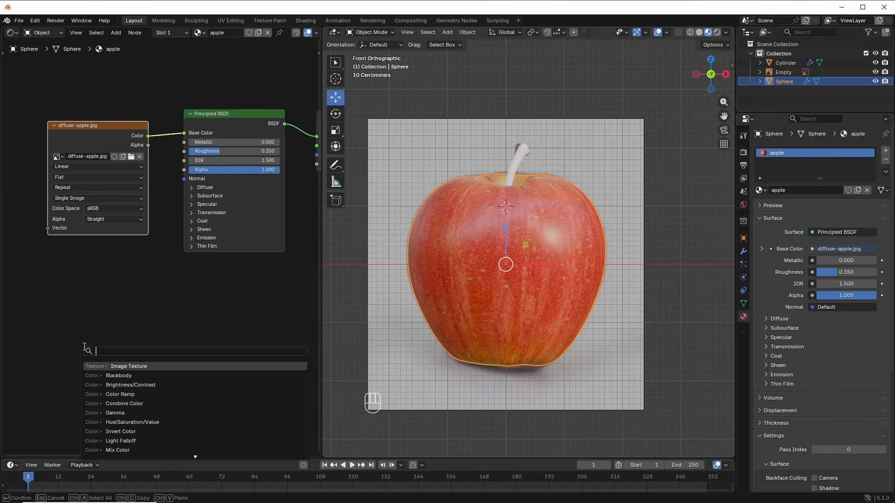
left_click(132, 366)
left_click(34, 304)
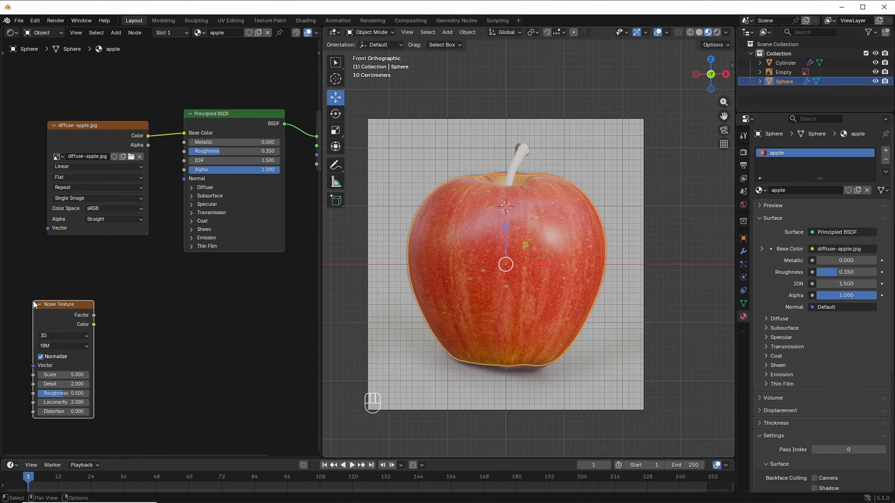
key("shift+a")
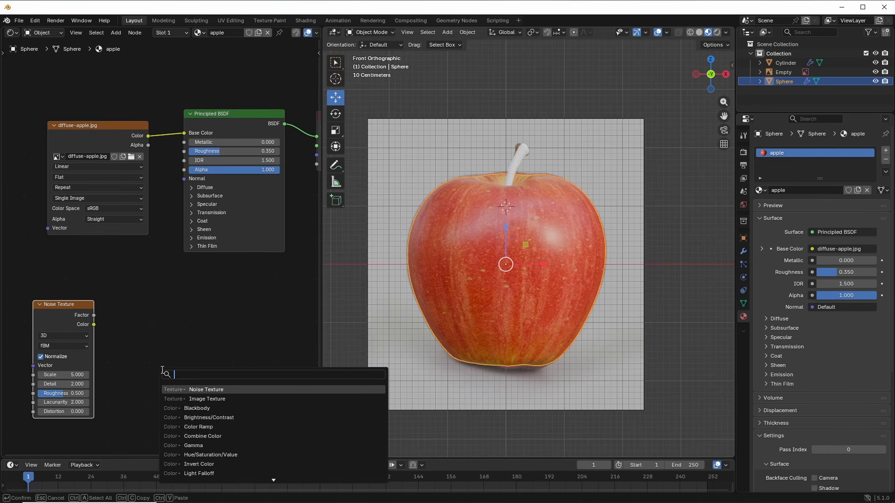
type("bump")
left_click(209, 390)
left_click(120, 303)
left_click_drag(69, 301, 55, 276)
left_click_drag(132, 305, 100, 314)
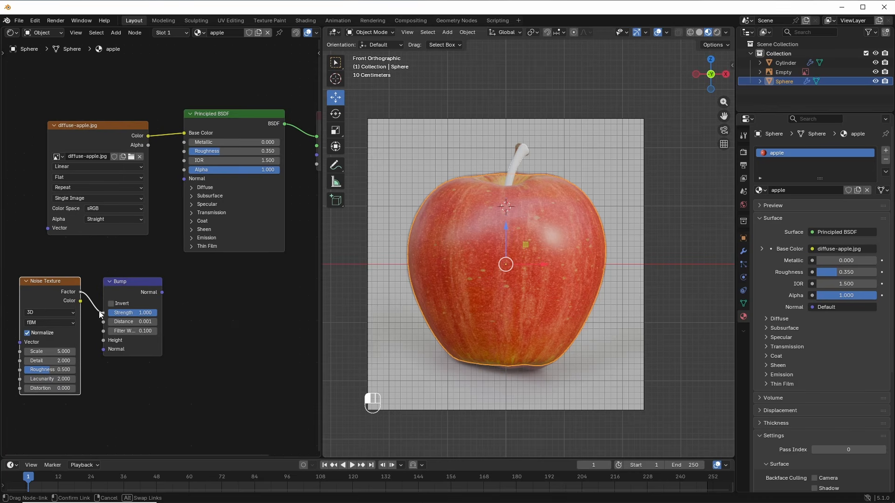
Step: Wire noise Factor into Bump Height and Bump into the shader Normal, with Distance 0.6 and lowered Strength
left_click_drag(104, 345, 104, 341)
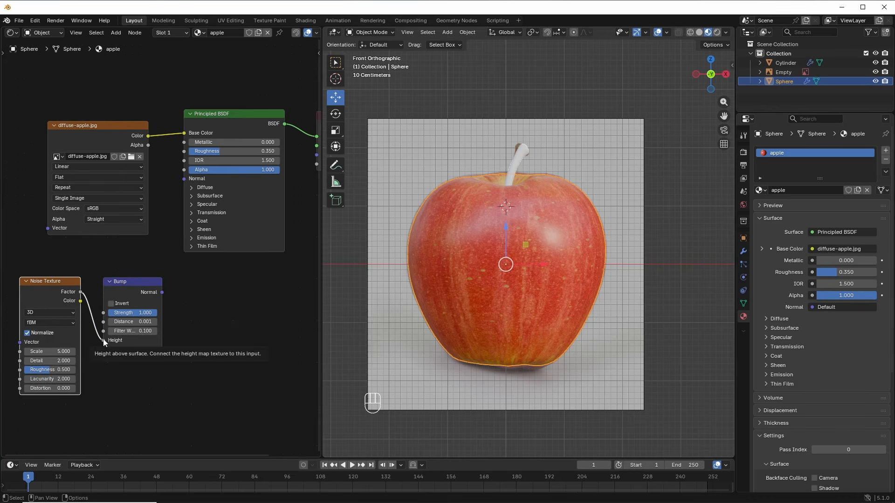
left_click_drag(162, 293, 178, 179)
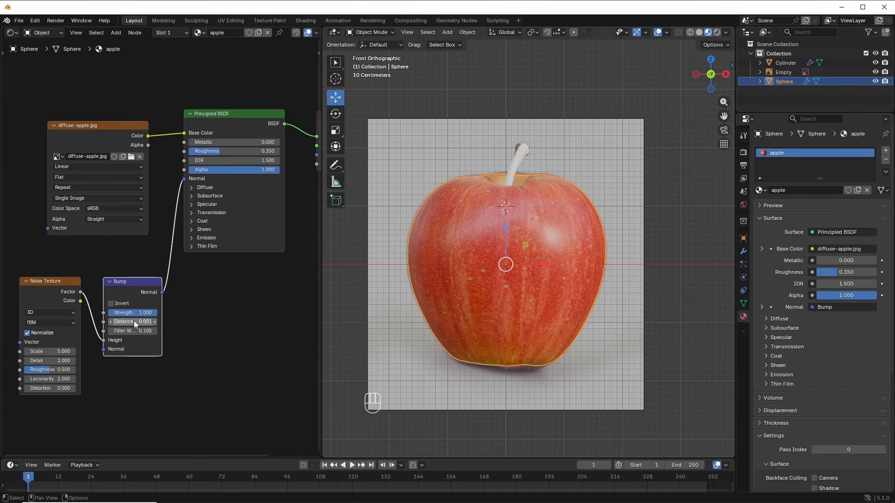
mouse_move(133, 321)
left_mouse_down()
mouse_move(163, 322)
mouse_move(139, 327)
left_mouse_up()
double_click(148, 325)
type("0.6")
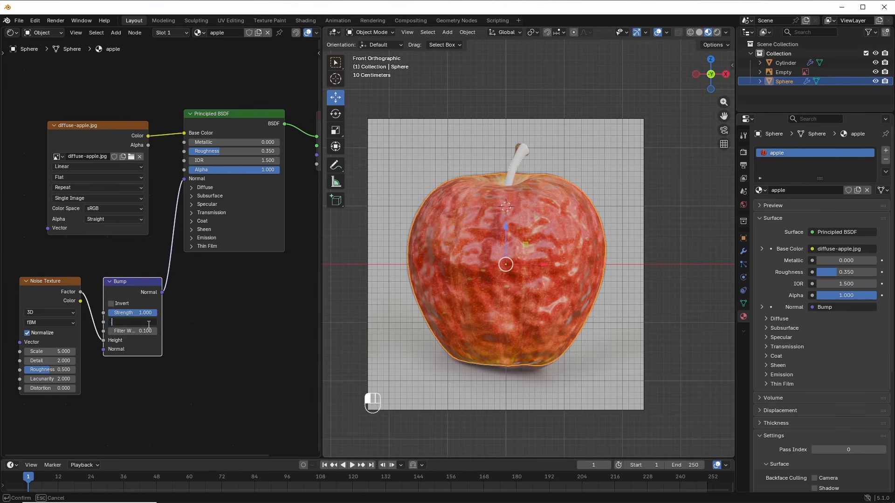
key("Return")
left_click_drag(151, 316, 134, 316)
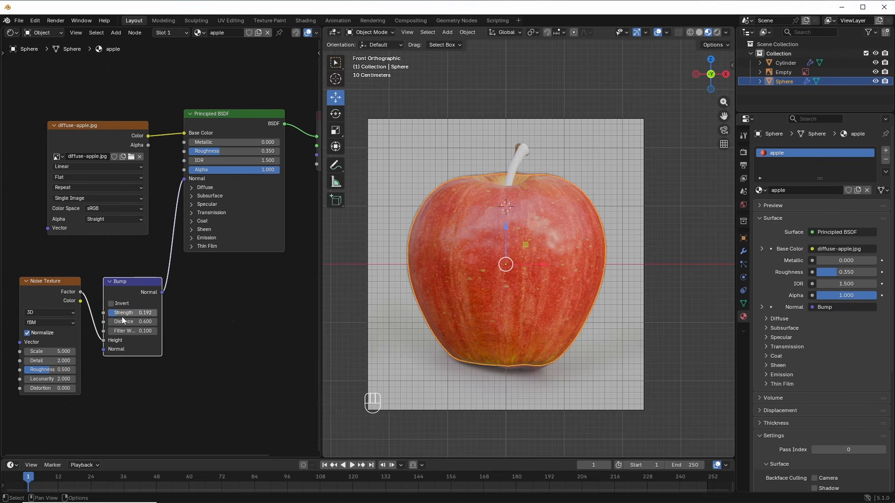
Step: Select the stem and give it a new material named 'apple stem'
left_click(518, 158)
left_click(787, 191)
left_click(792, 190)
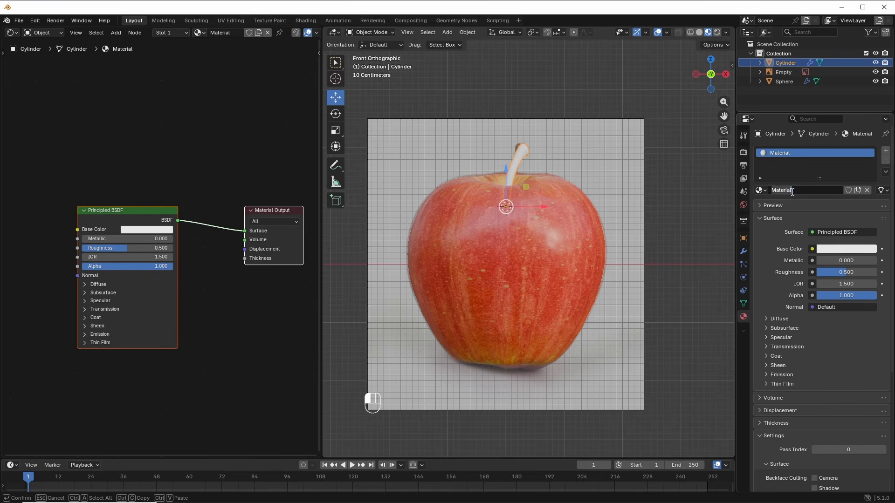
key("Return")
Step: Add an Image Texture with diffuse-wood.jpg feeding the stem's Base Color
key("shift+a")
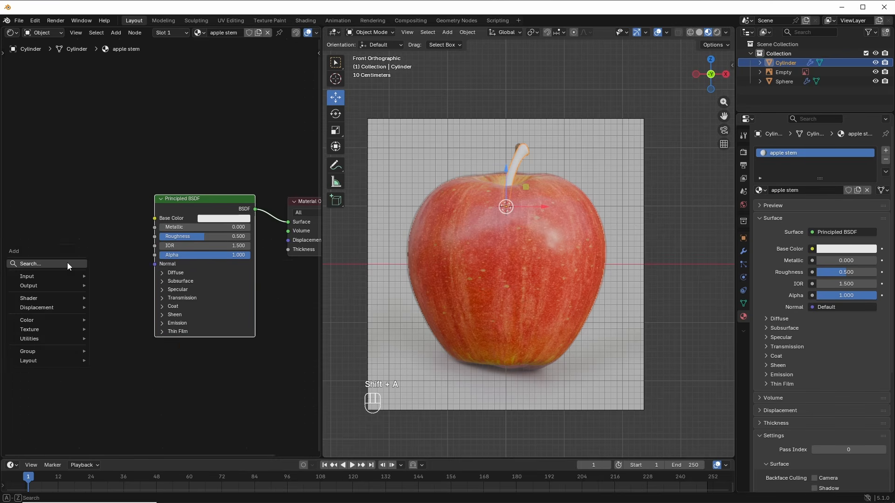
type("image")
left_click(104, 279)
left_click(41, 211)
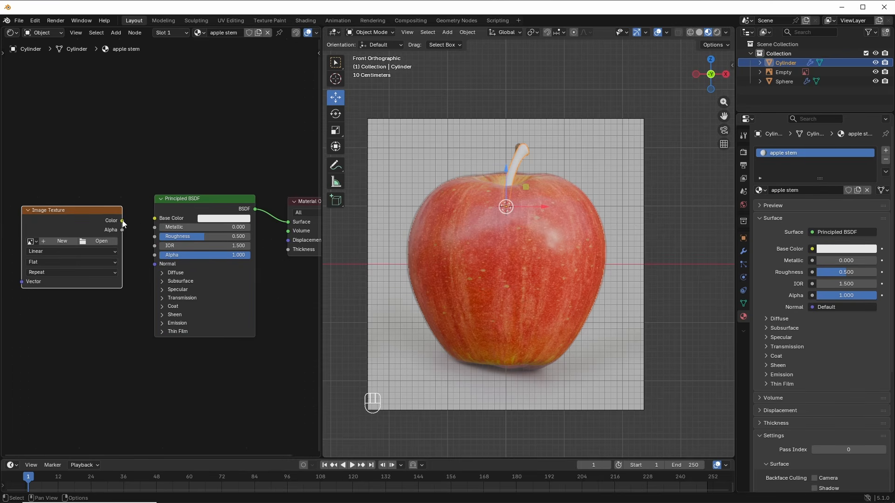
left_click_drag(123, 221, 154, 219)
left_click(101, 242)
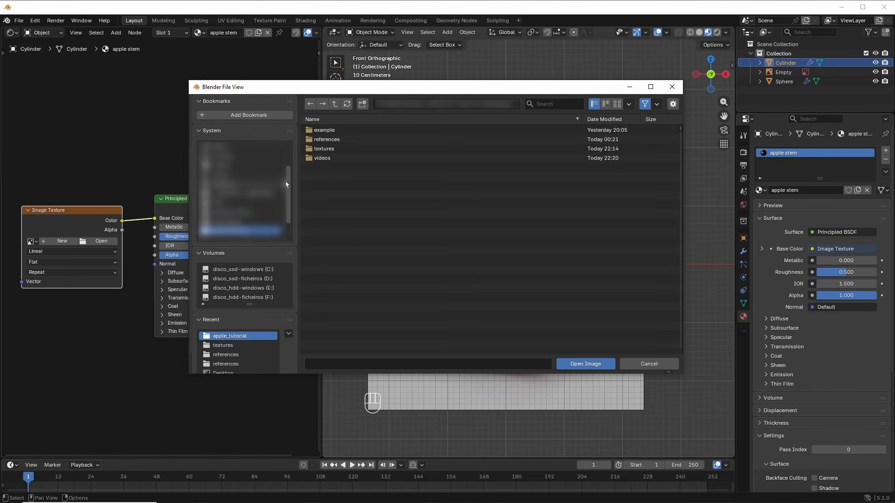
double_click(321, 149)
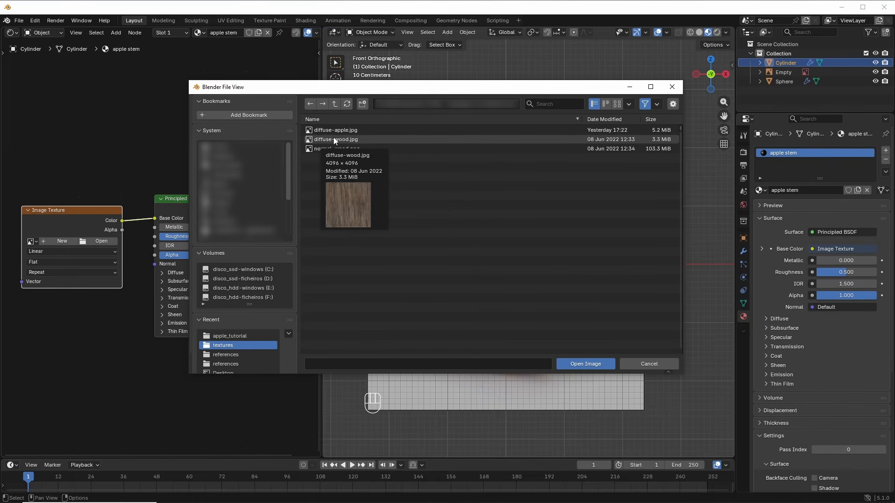
left_click(333, 138)
left_click(585, 364)
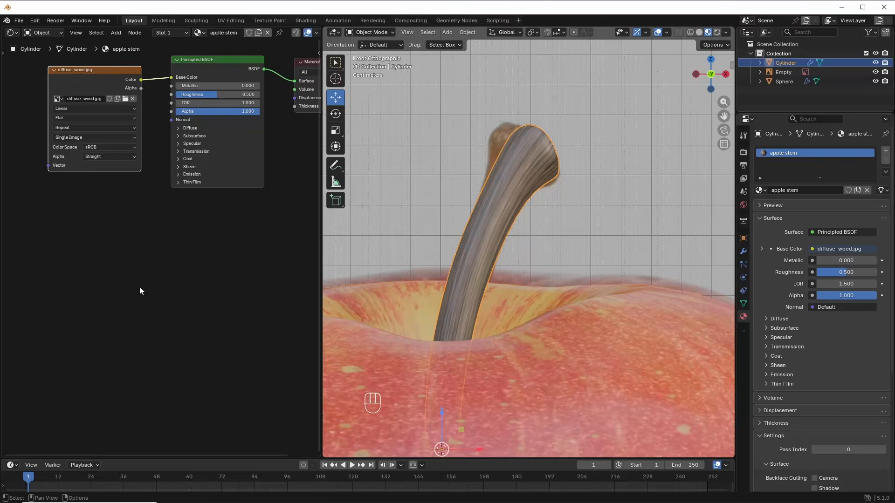
Step: Set the stem material's Roughness to 0.800 and IOR to 1.4
left_click_drag(216, 94, 255, 97)
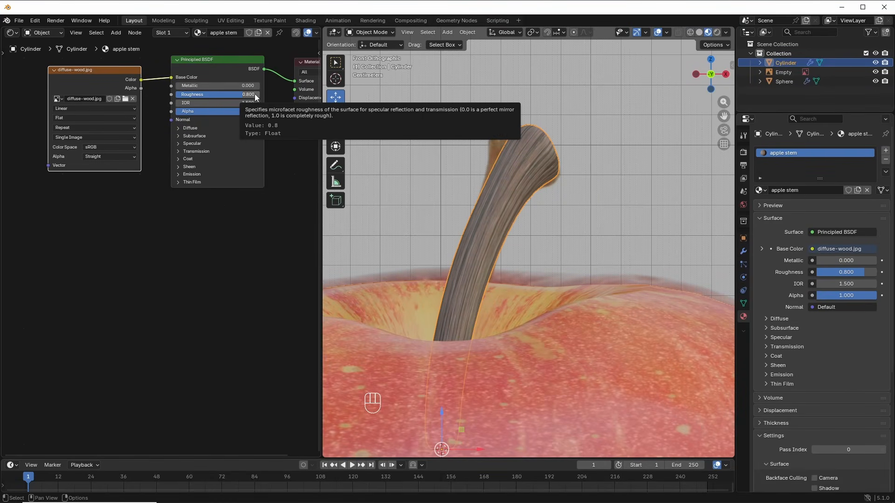
left_click(249, 103)
type("1.4")
key("Return")
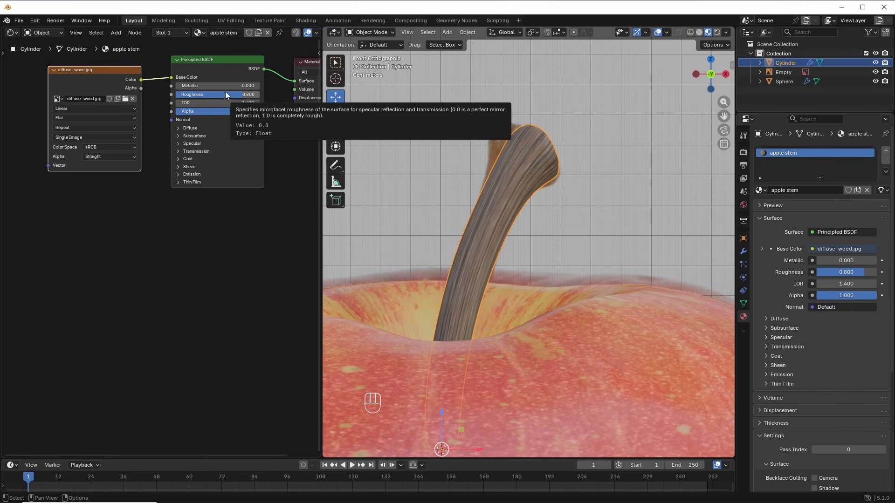
Step: Add a Normal Map node and connect it to the stem shader's Normal
scroll(124, 283, "down", 1)
middle_click_drag(124, 283, 143, 277)
key("shift+a")
left_click(142, 262)
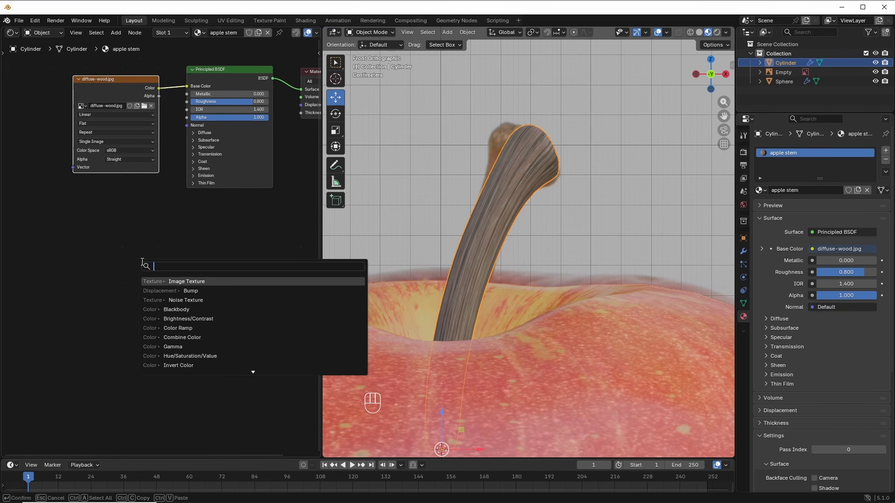
type("norm")
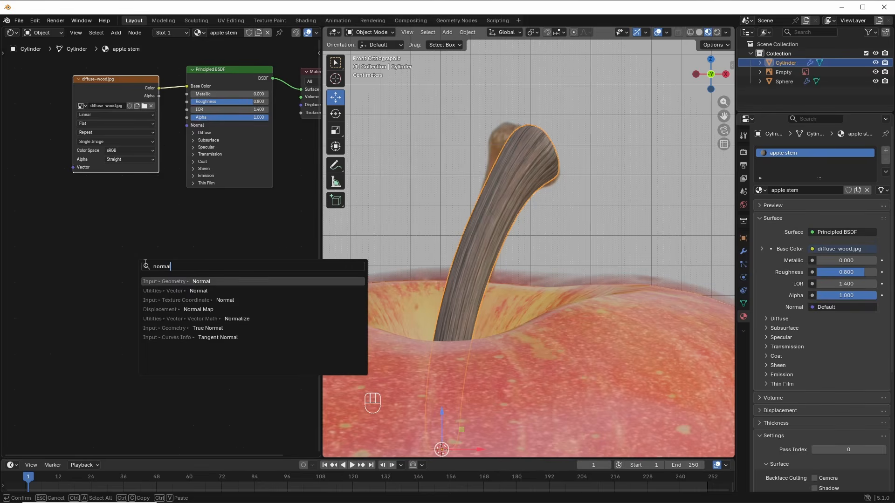
type("al")
left_click(201, 309)
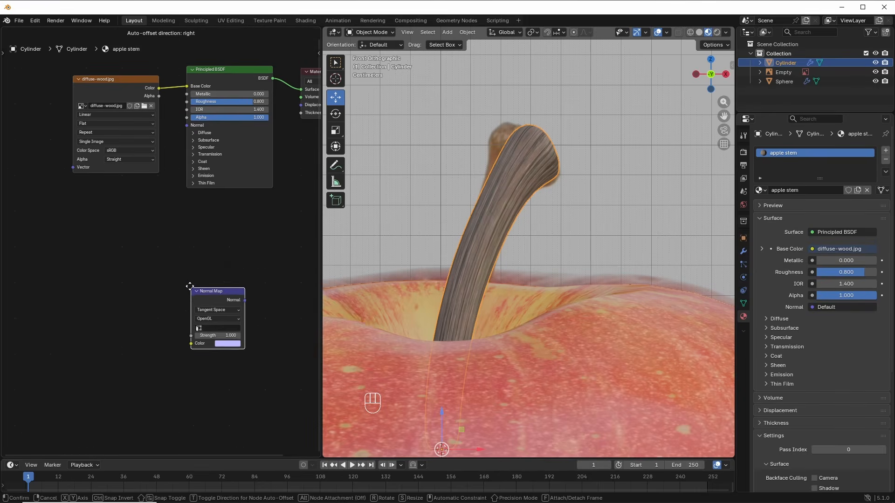
left_click(120, 211)
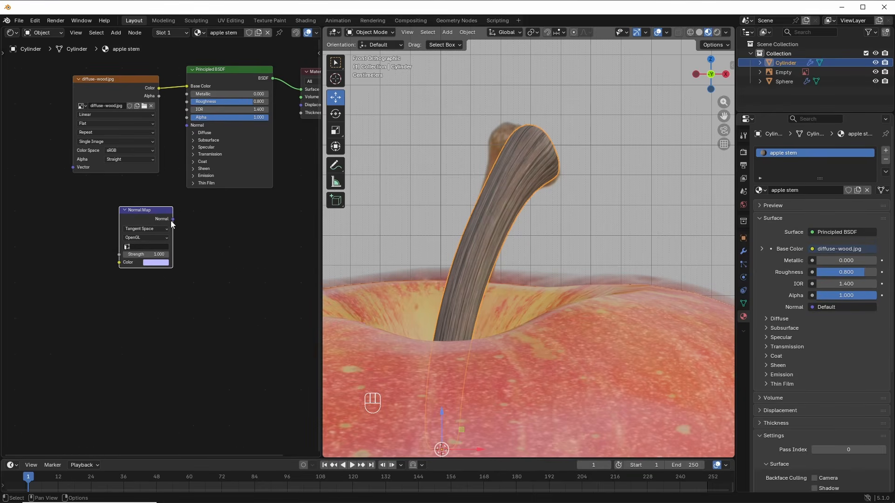
left_click_drag(173, 219, 196, 198)
left_click_drag(152, 208, 147, 203)
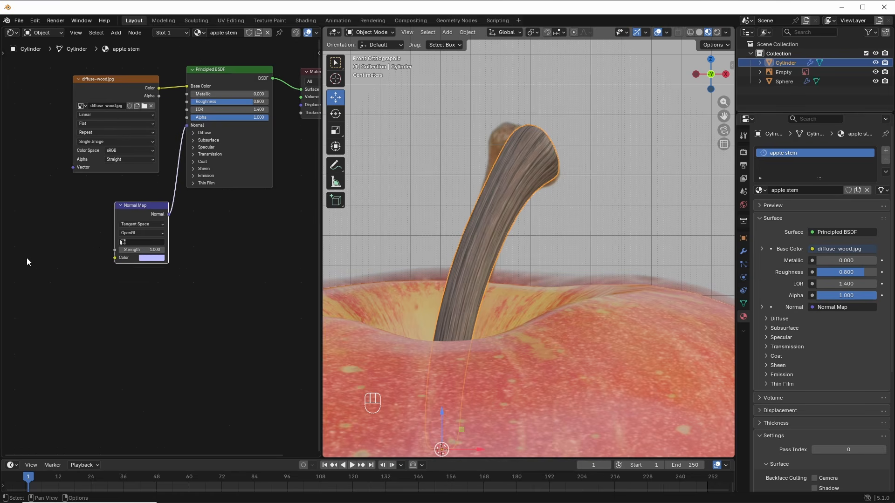
left_click(27, 261)
middle_click_drag(30, 267, 63, 269)
Step: Add an Image Texture loaded with normal-wood.png feeding the Normal Map's Color
key("shift+a")
left_click(62, 268)
type("image")
key("Return")
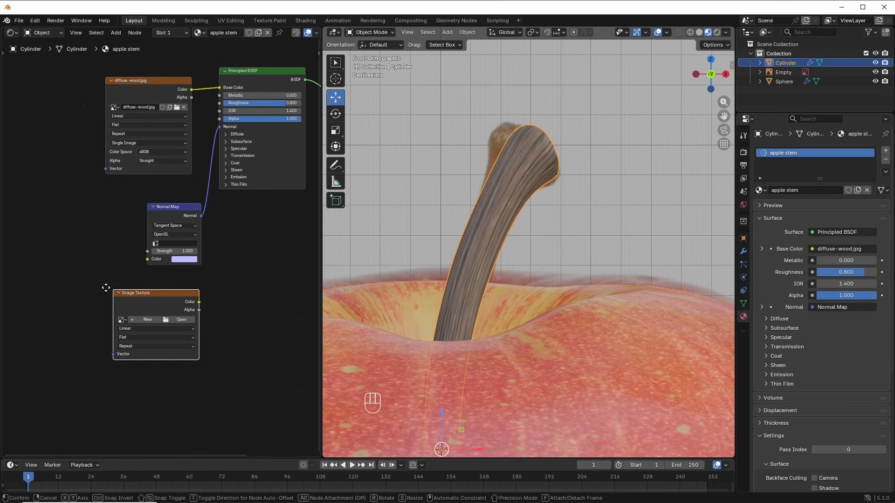
left_click(31, 209)
left_click_drag(119, 223, 147, 260)
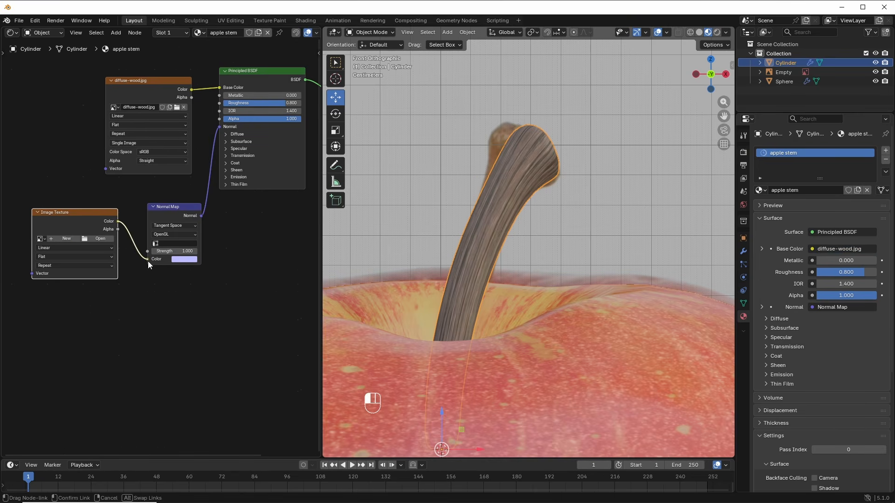
left_click(100, 237)
double_click(318, 150)
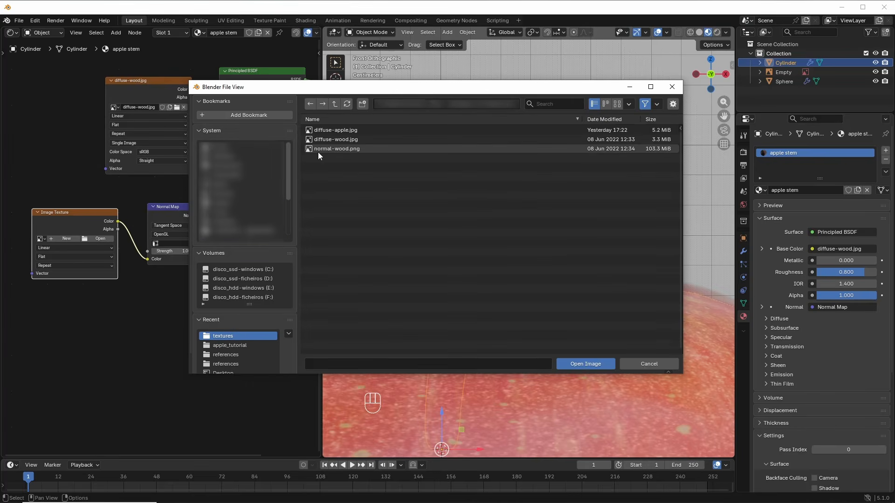
left_click(342, 149)
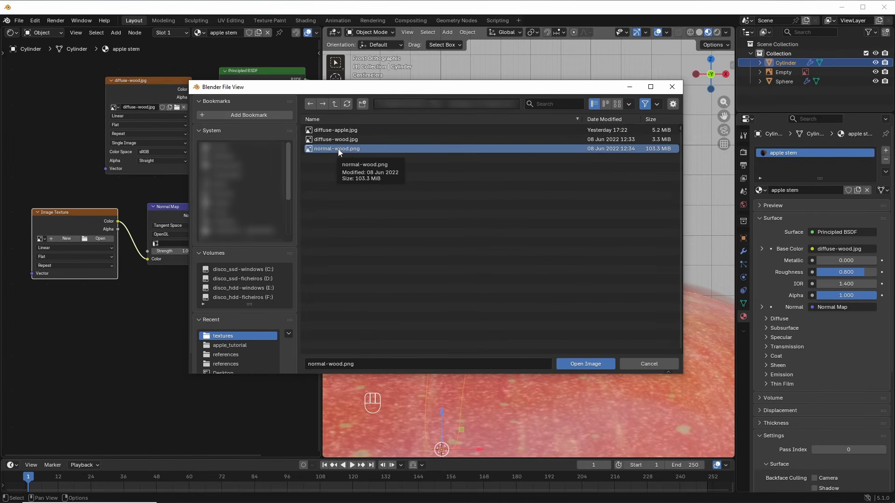
left_click(585, 364)
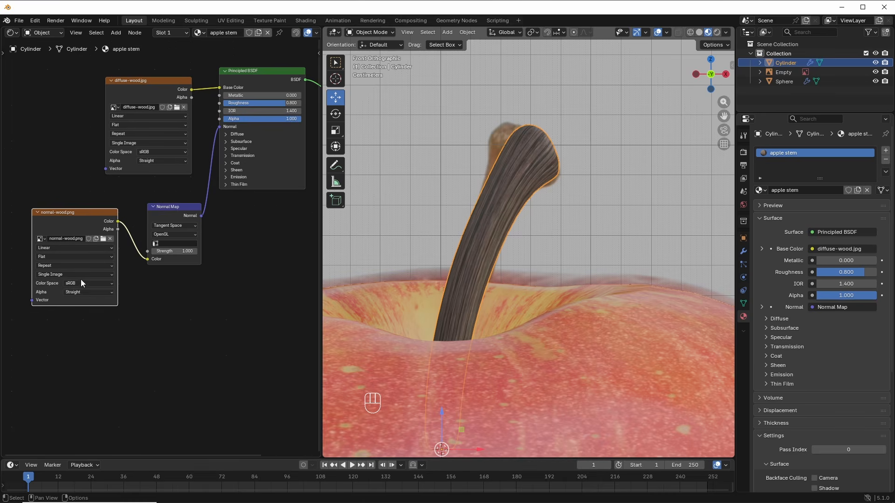
Step: Set the normal-wood.png image's colour space to Non-Color
left_click(102, 283)
scroll(24, 306, "up", 3)
left_click(124, 272)
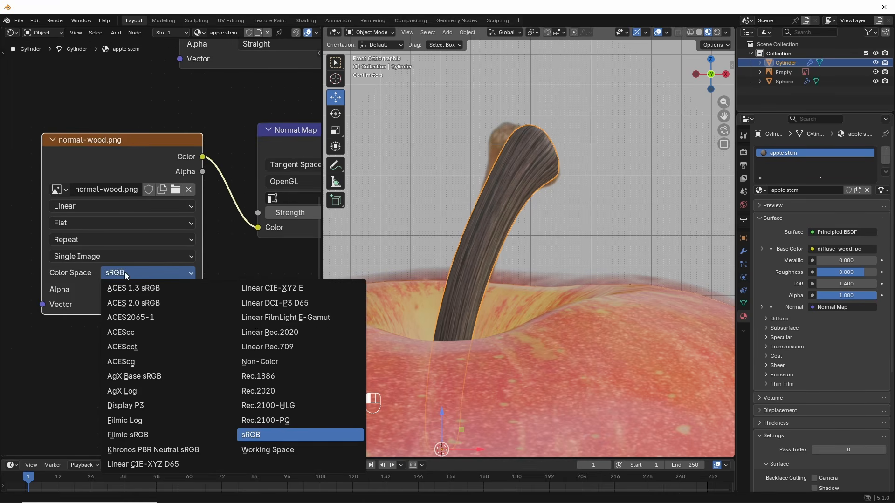
left_click(274, 361)
scroll(194, 301, "down", 2)
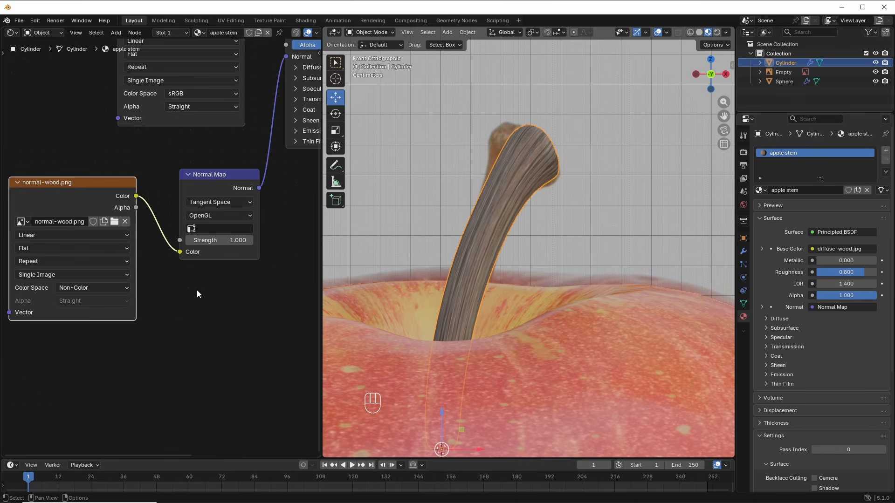
Step: Set the Normal Map Strength to 0.6 and view the apple from the front
middle_click_drag(197, 289, 140, 318)
scroll(569, 151, "up", 3)
middle_click_drag(536, 179, 505, 254, "shift")
scroll(505, 253, "up", 3)
left_click_drag(166, 270, 233, 269)
middle_click_drag(554, 200, 510, 212)
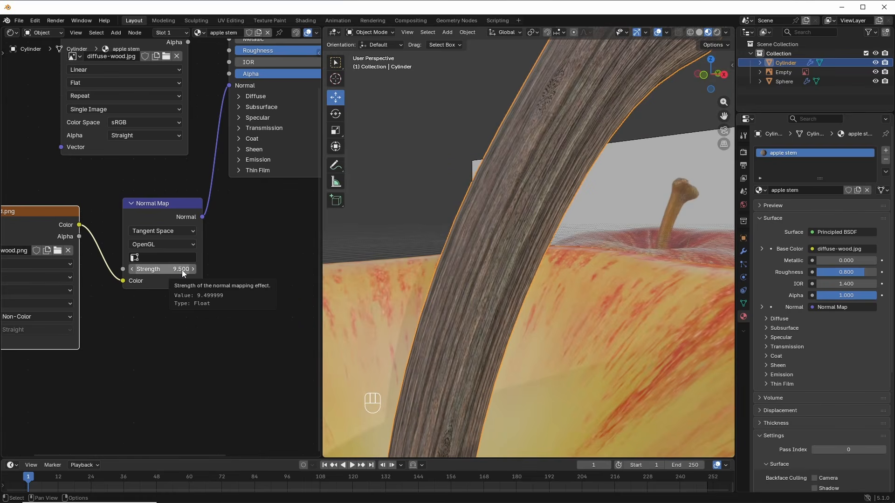
left_click(182, 269)
type("0.6")
key("Return")
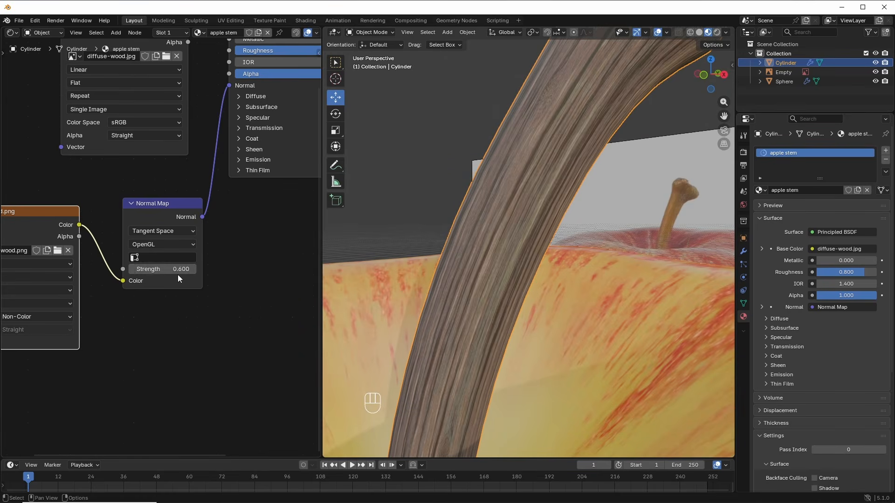
scroll(172, 280, "down", 2)
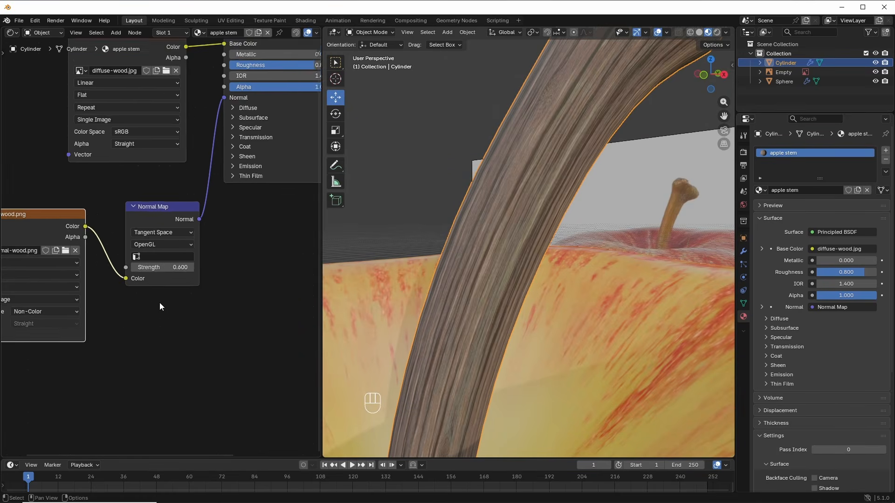
middle_click_drag(170, 294, 210, 296)
scroll(211, 295, "down", 3)
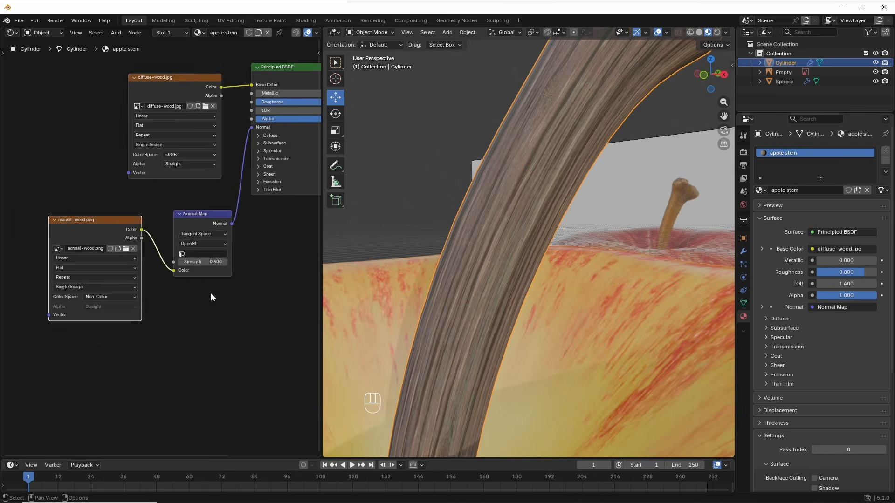
key("KP_1")
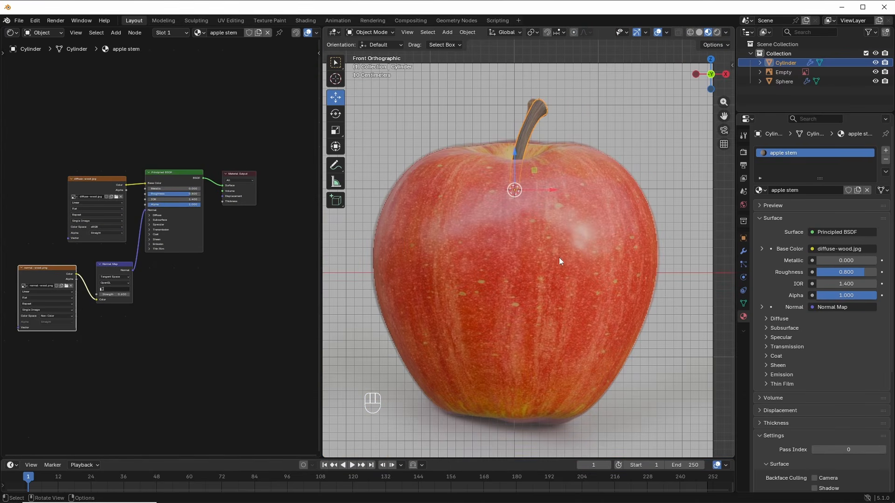
Step: Select the apple body and turn the left area into a UV Editor
left_click(619, 289)
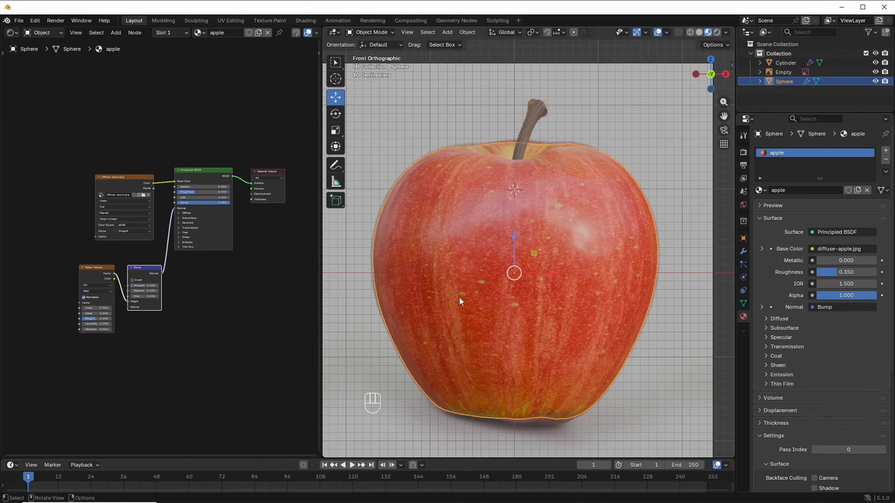
left_click(12, 33)
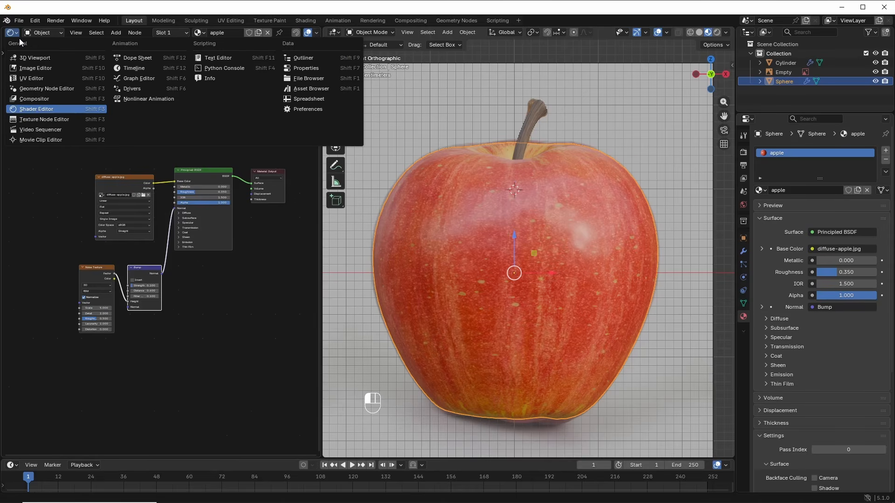
left_click(33, 78)
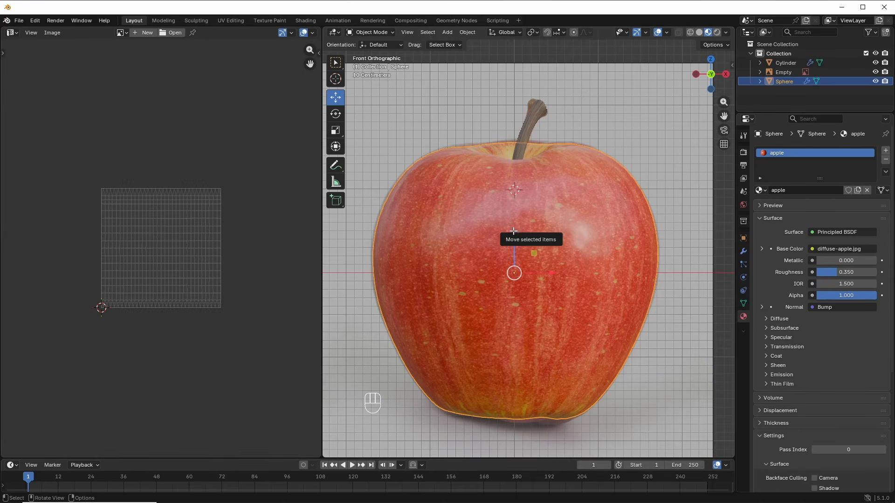
Step: Scale all the apple's UVs along X by about 0.85, then select the stem
key("Tab")
key("a")
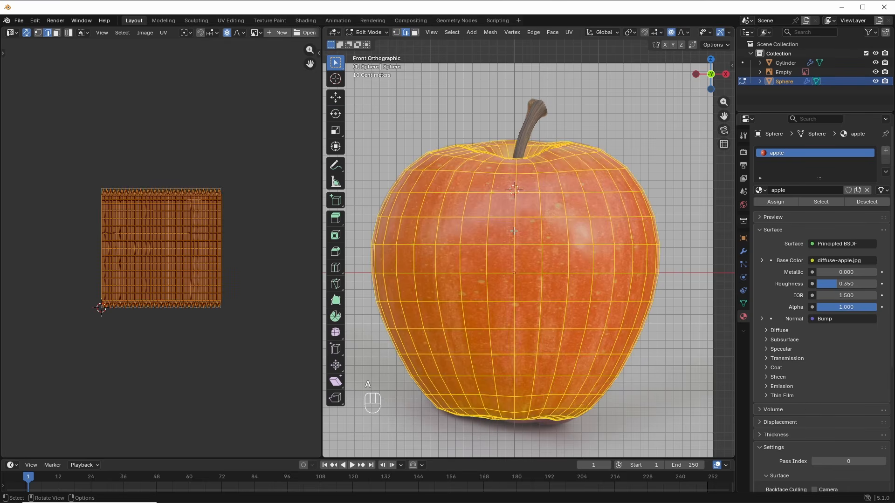
scroll(180, 288, "up", 2)
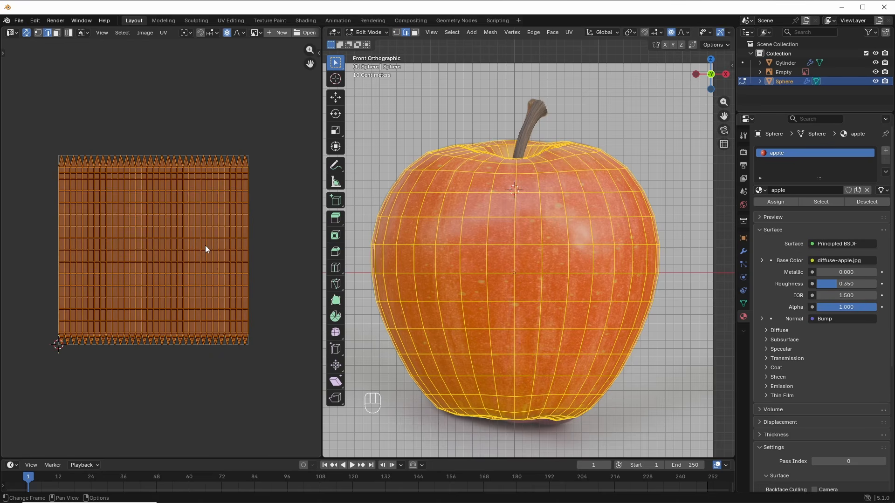
key("s")
key("x")
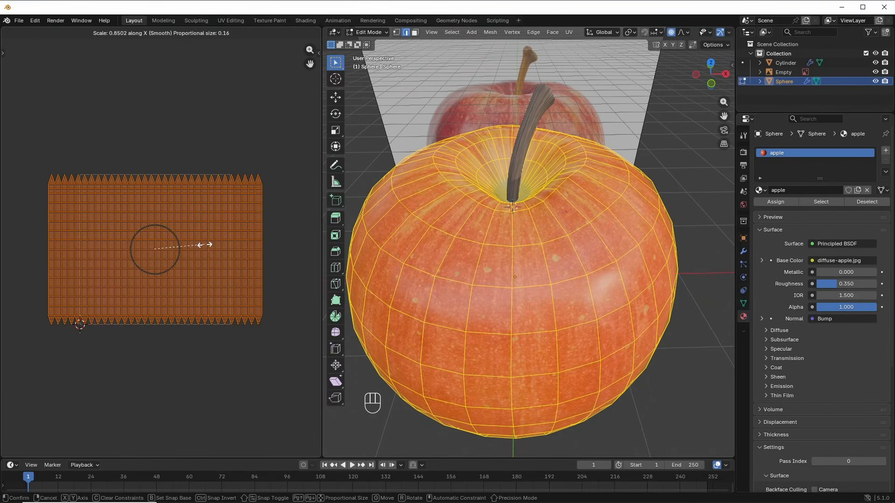
left_click(206, 244)
key("Tab")
scroll(532, 305, "down", 5)
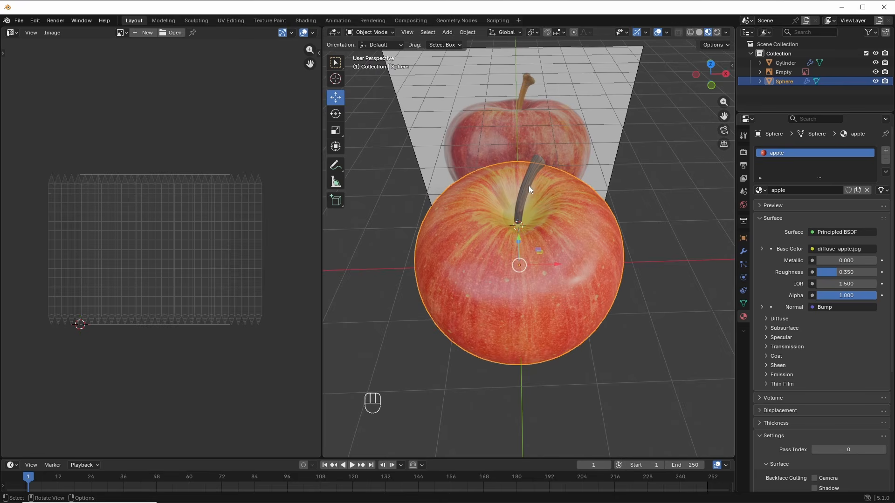
left_click(529, 185)
Step: Show diffuse-wood.jpg behind the stem's UVs in the UV Editor
middle_click_drag(527, 210, 524, 189)
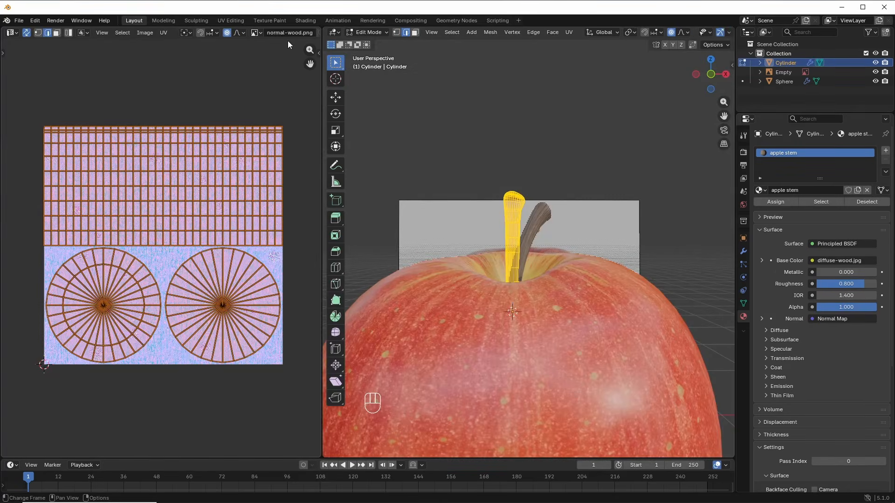
middle_click_drag(276, 48, 270, 48)
left_click(259, 32)
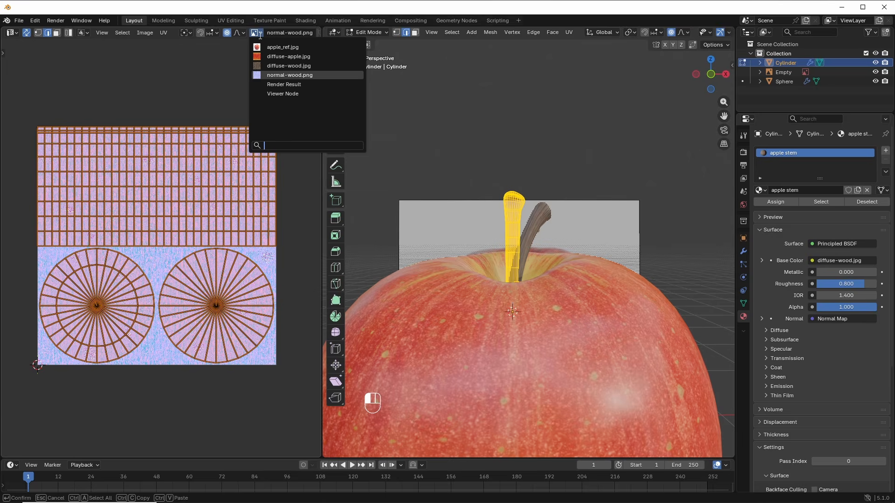
left_click(285, 66)
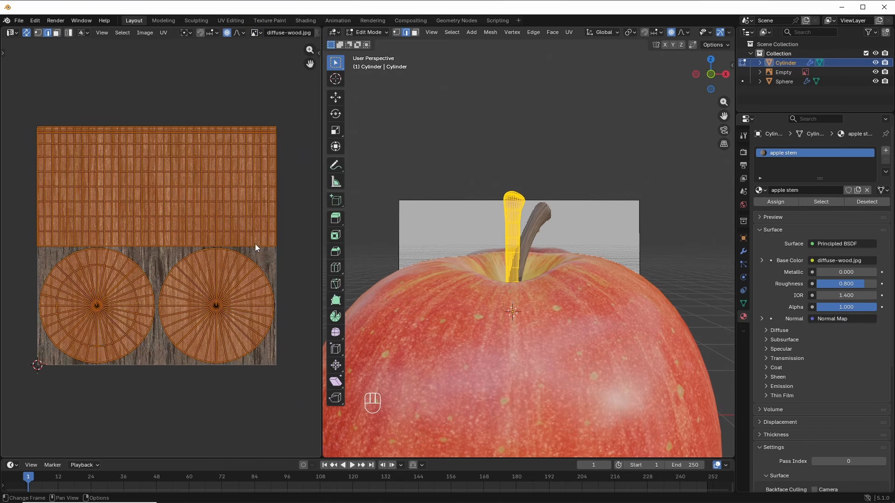
Step: Scale the stem's UV islands along X twice, to about 0.81
key("s")
key("x")
left_click(242, 213)
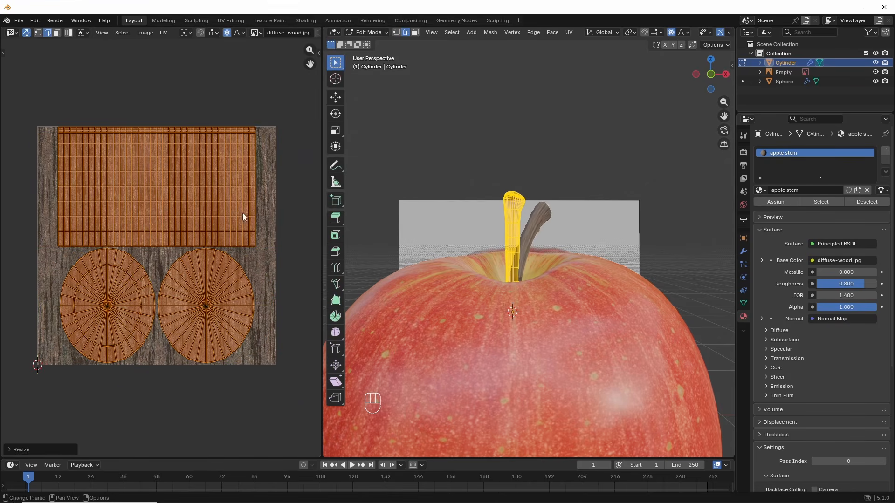
scroll(515, 259, "up", 4)
key("s")
key("x")
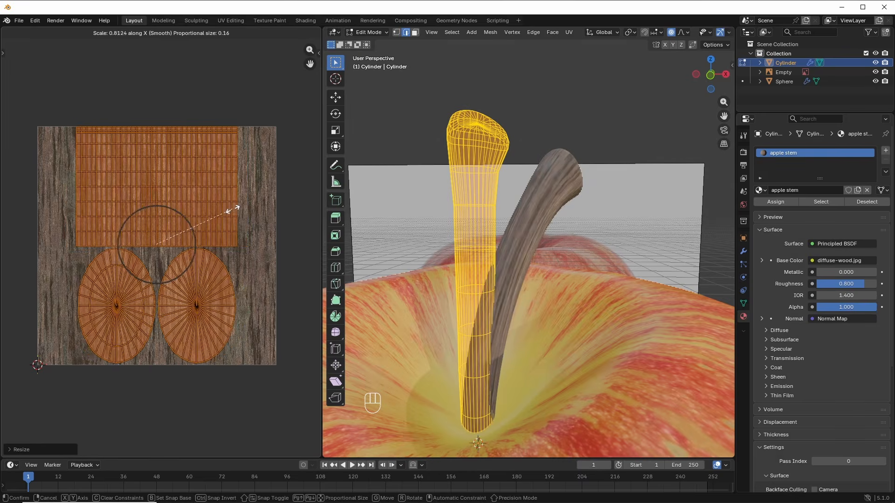
left_click(231, 208)
Step: Return to Object Mode, view the stem in perspective, and open the interaction mode menu for Texture Paint
mouse_move(496, 284)
middle_mouse_down()
mouse_move(546, 279)
mouse_move(471, 291)
mouse_move(500, 294)
mouse_move(503, 280)
middle_mouse_up()
key("Tab")
key("KP_1")
scroll(557, 249, "up", 4)
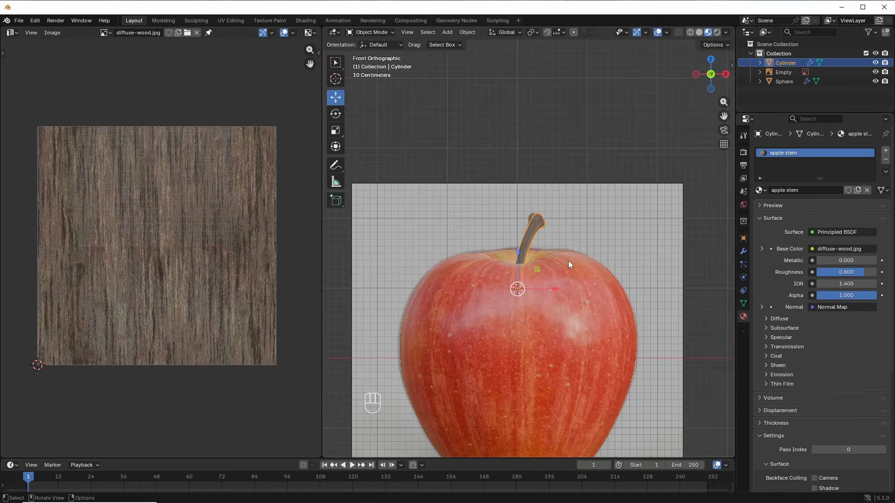
middle_click_drag(570, 261, 538, 267)
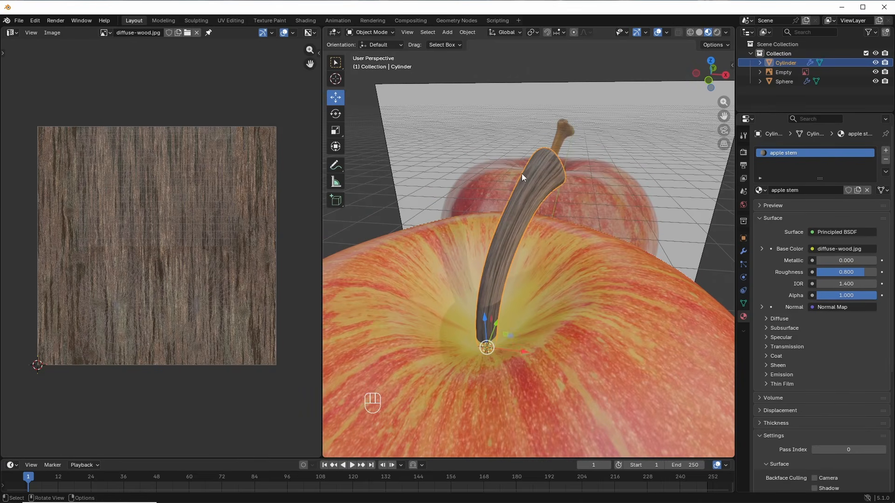
left_click(370, 32)
Step: Put the stem in texture painting and sample the apple's yellow as the paint colour
left_click(373, 91)
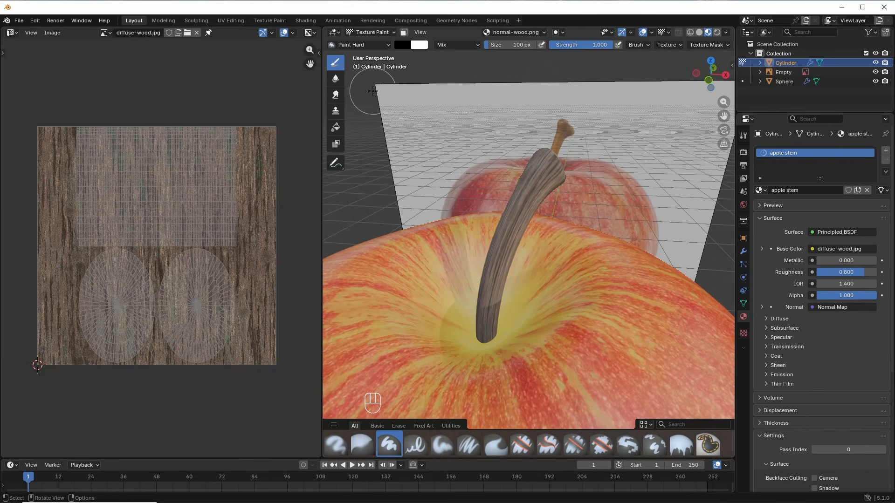
mouse_move(596, 285)
middle_mouse_down()
mouse_move(592, 294)
mouse_move(610, 271)
mouse_move(596, 259)
middle_mouse_up()
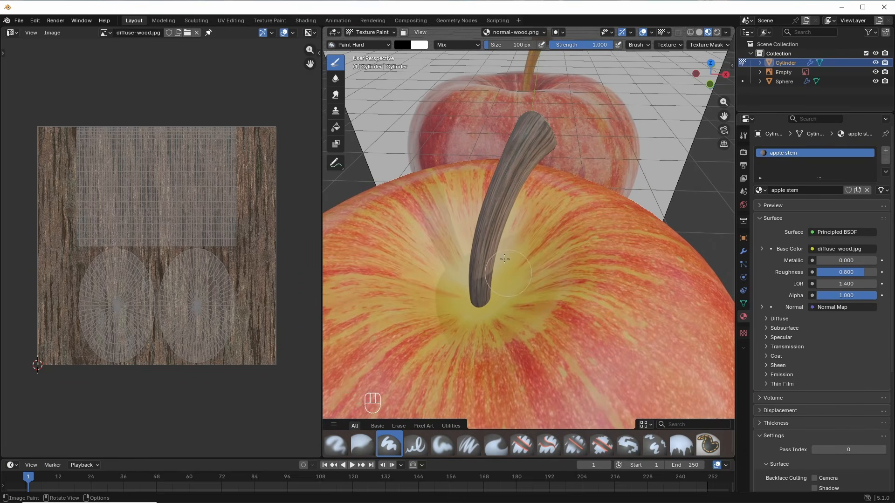
left_click(402, 45)
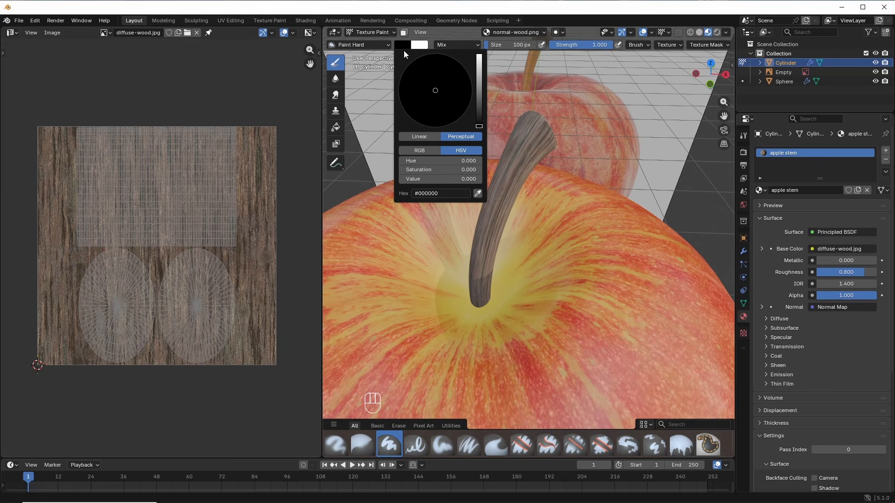
left_click(477, 194)
left_click(508, 293)
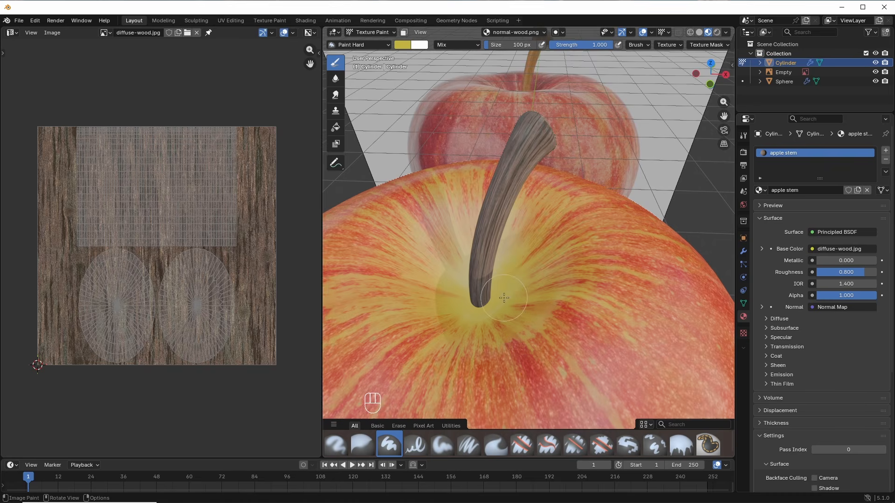
Step: View the stem in Solid shading and bring up the left area's editor types
left_click(699, 32)
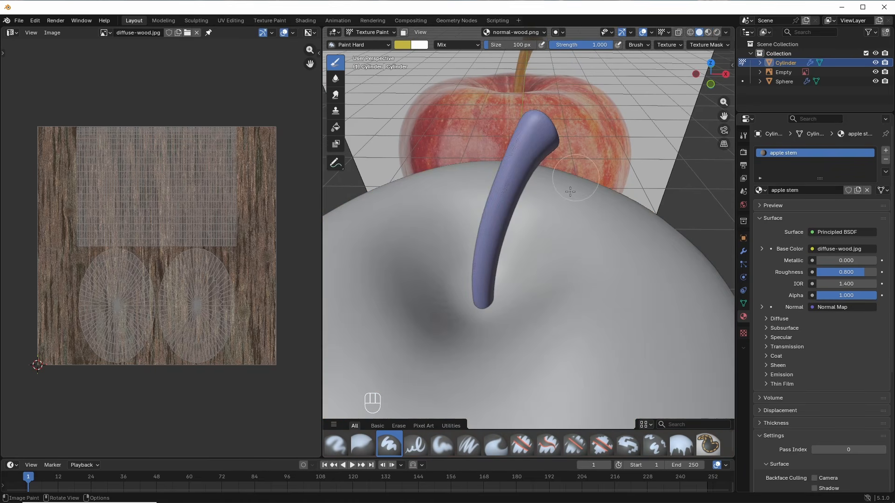
middle_click_drag(561, 237, 563, 223)
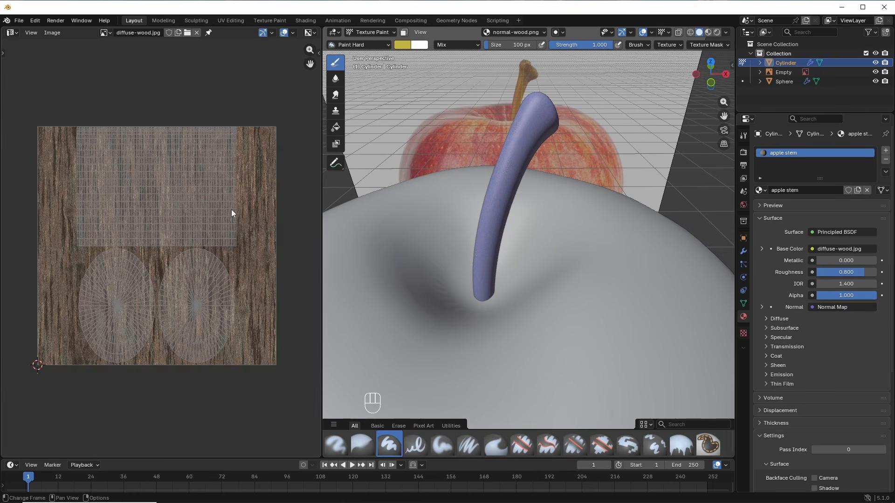
left_click(16, 31)
Step: Show the stem's shader nodes, target the wood Image Texture node, and pick the Soft brush
left_click(34, 110)
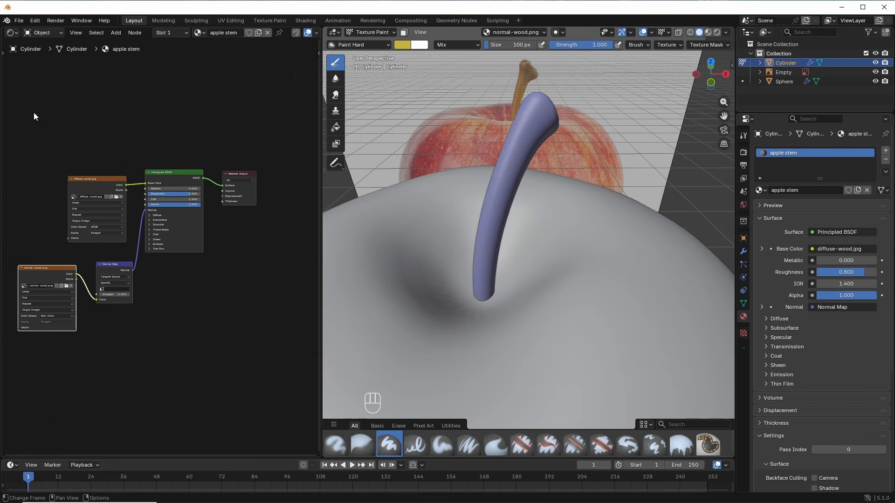
left_click(91, 179)
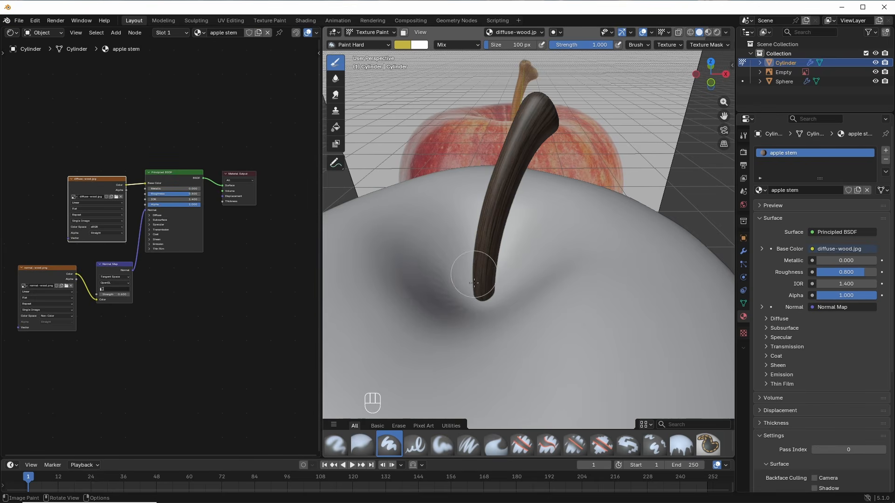
left_click(439, 447)
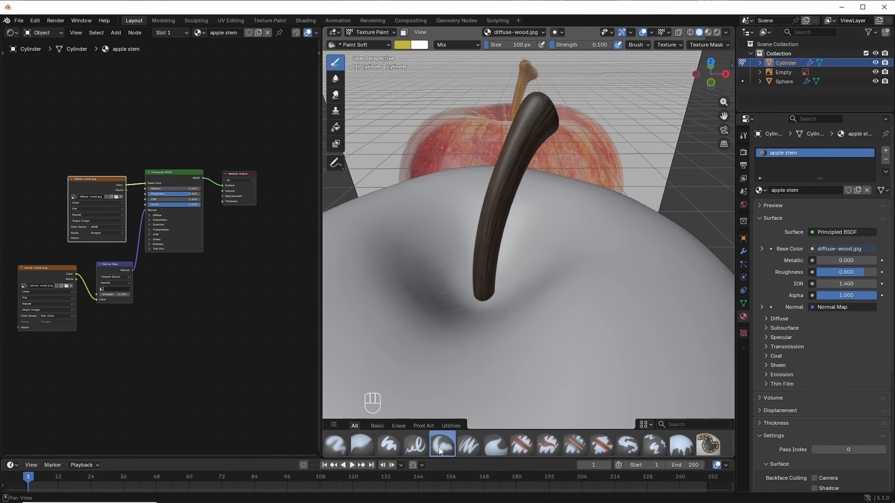
Step: Set brush strength to 0.05 and paint a soft yellow stroke up the stem
scroll(522, 356, "up", 2)
middle_click_drag(521, 356, 540, 355, "shift")
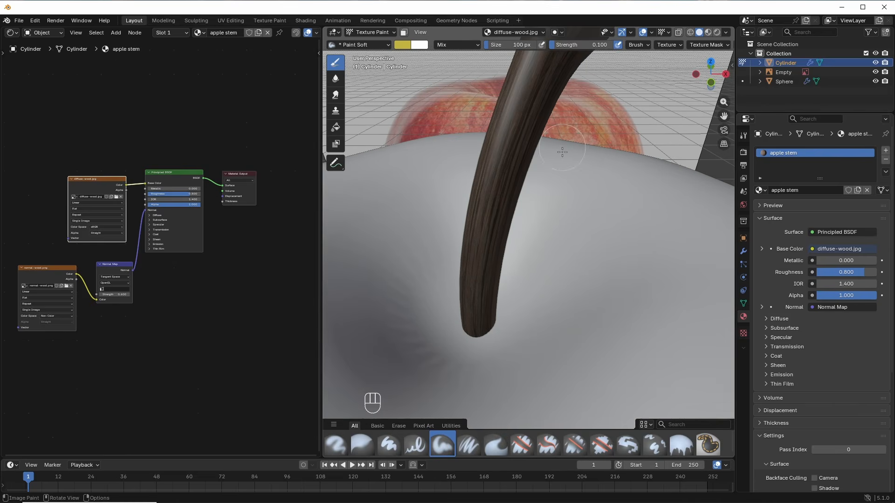
left_click(594, 46)
type("0.5")
key("Return")
left_click(592, 43)
type(".02")
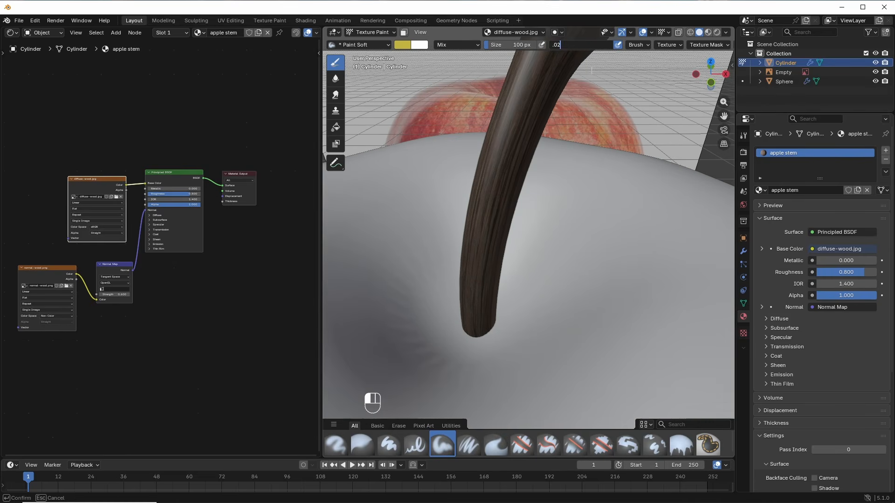
key("BackSpace")
type("5")
key("Return")
left_click_drag(475, 296, 491, 287)
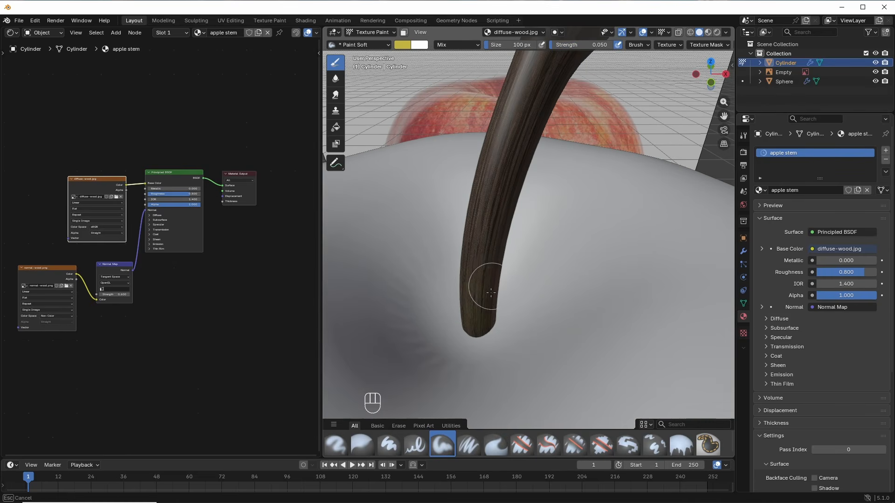
Step: Raise brush strength to 0.1 and paint the stem's lower and upper parts yellow
mouse_move(491, 292)
middle_mouse_down()
mouse_move(595, 266)
mouse_move(573, 266)
middle_mouse_up()
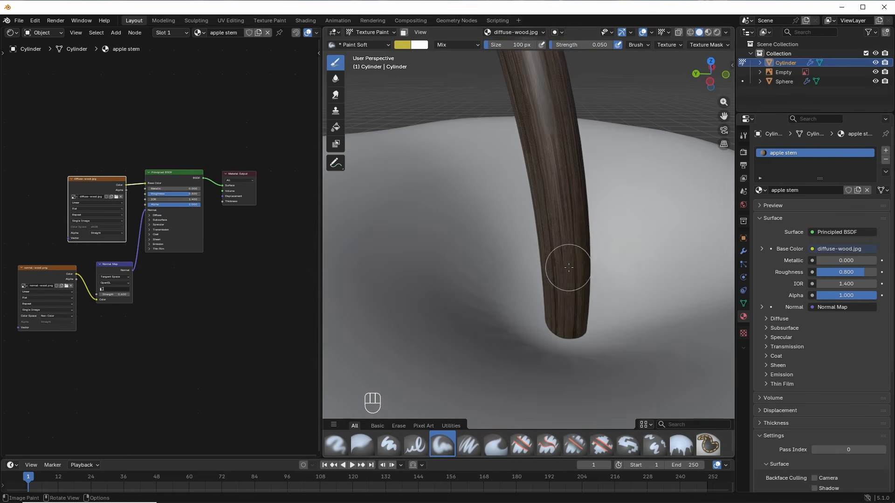
double_click(588, 45)
type(".1")
key("Return")
mouse_move(568, 314)
left_mouse_down()
mouse_move(558, 240)
mouse_move(573, 317)
left_mouse_up()
mouse_move(573, 316)
middle_mouse_down()
mouse_move(461, 281)
mouse_move(527, 273)
middle_mouse_up()
middle_click_drag(526, 273, 498, 270)
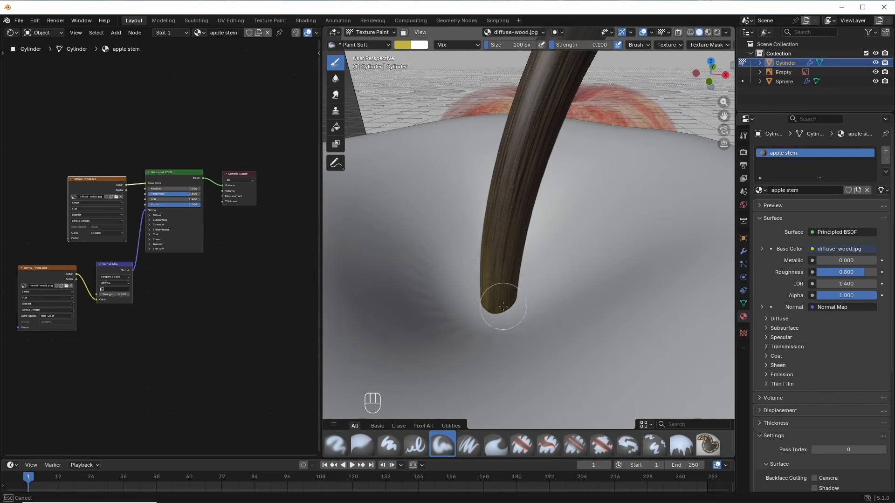
mouse_move(523, 200)
middle_mouse_down()
mouse_move(479, 259)
mouse_move(497, 186)
mouse_move(541, 229)
mouse_move(494, 261)
middle_mouse_up()
Step: Show the apple's textures again and change the brush strength to 0.07
left_click(708, 32)
mouse_move(543, 288)
middle_mouse_down()
mouse_move(537, 254)
mouse_move(530, 275)
mouse_move(519, 243)
mouse_move(530, 243)
middle_mouse_up()
double_click(588, 46)
type(".07")
key("Return")
key("shift+x")
Step: Switch the paint colour to a dark olive green and paint a faint stroke toward the stem
left_click(402, 44)
left_click_drag(429, 93, 419, 93)
left_click_drag(479, 88, 480, 94)
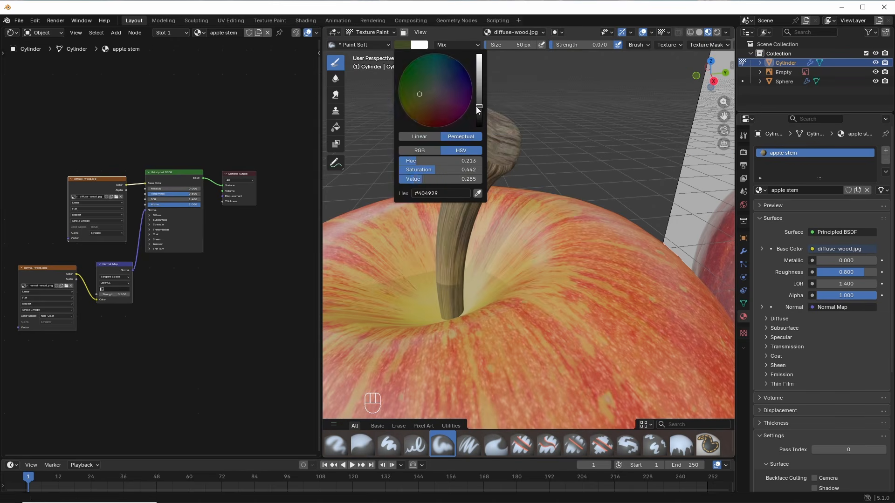
left_click_drag(478, 93, 479, 119)
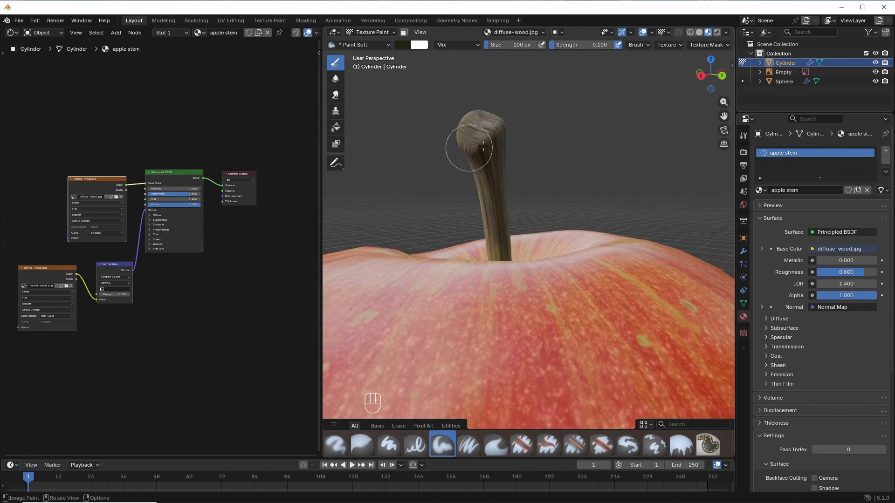
middle_click_drag(483, 146, 543, 136)
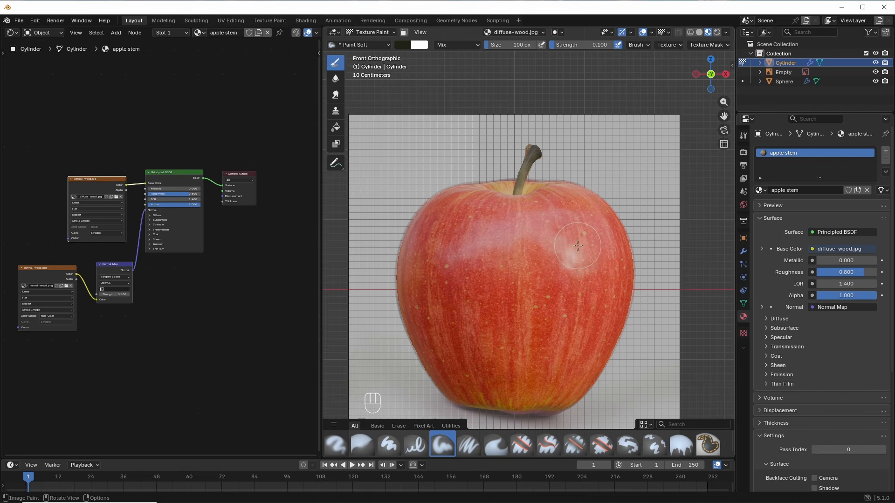
left_click_drag(572, 236, 555, 197)
Step: Show the wood texture image in the left Image Editor, fitted to view
left_click(17, 35)
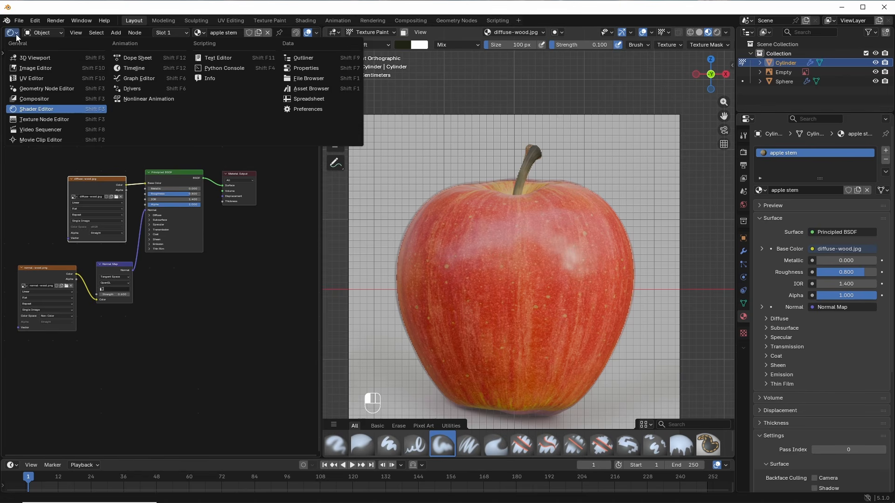
left_click(32, 74)
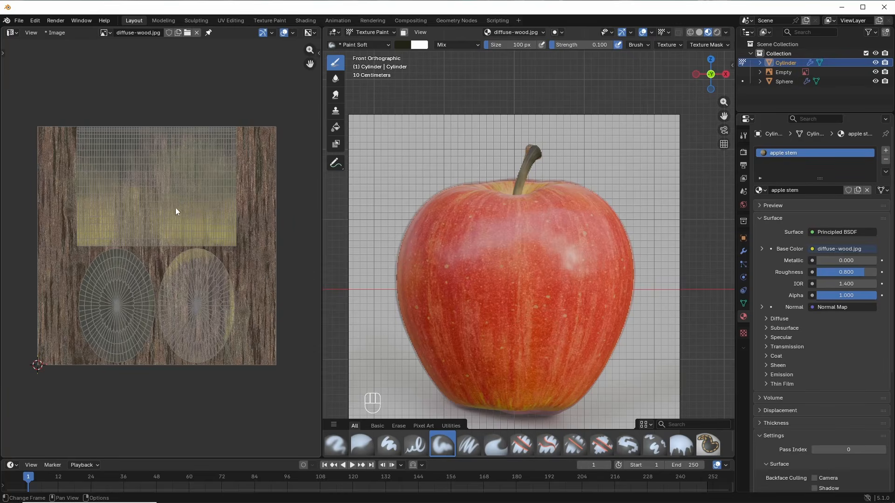
scroll(196, 267, "up", 4)
middle_click_drag(188, 236, 155, 259, "shift")
key("Home")
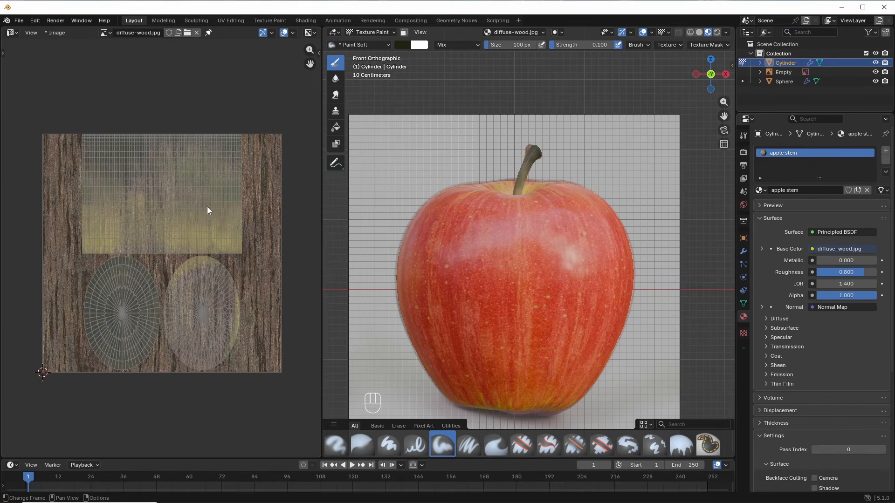
Step: Save the texture as diffuse-wood-edited.jpg at 100% quality and return to Object Mode
left_click(63, 33)
left_click(79, 136)
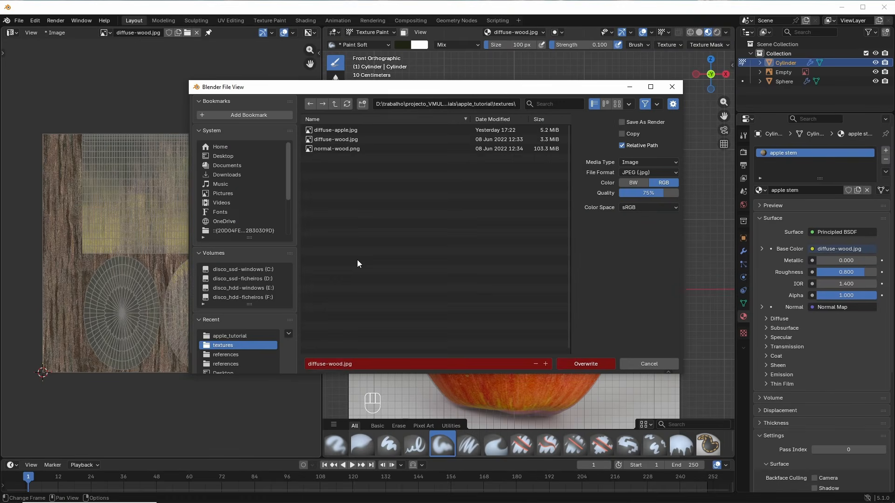
left_click(658, 194)
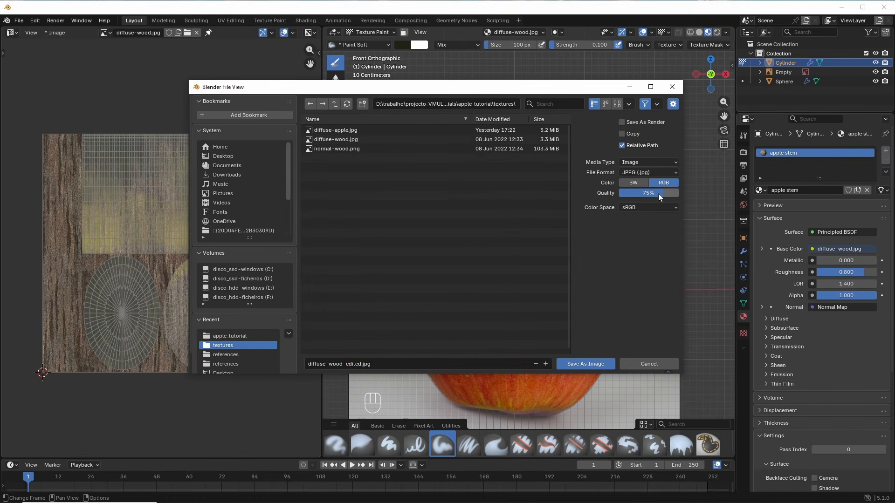
left_click_drag(658, 194, 652, 188)
left_click(599, 364)
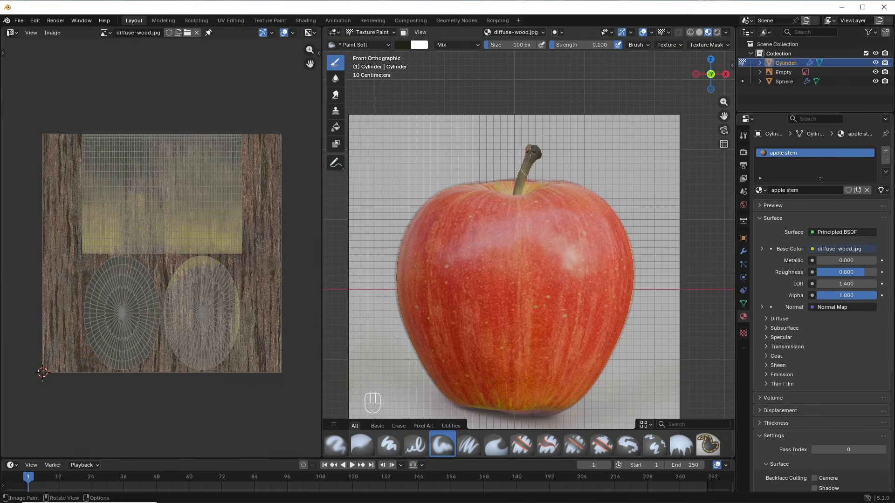
left_click(394, 33)
left_click(381, 41)
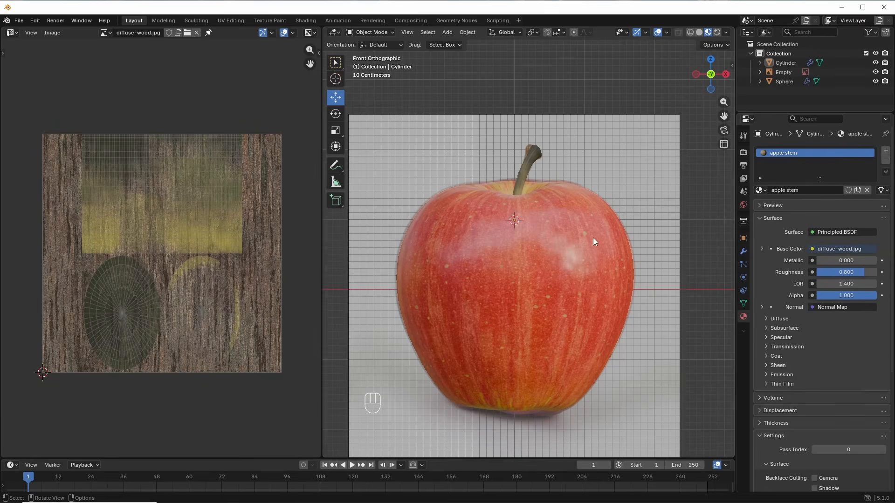
Step: Hide the reference photo Empty with H and preview the apple in Rendered shading
middle_click_drag(590, 239, 588, 180)
left_click(609, 133)
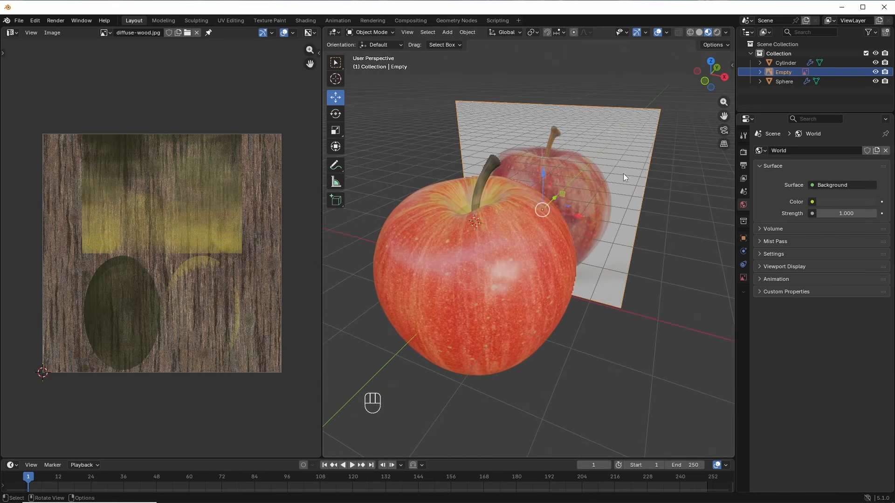
key("h")
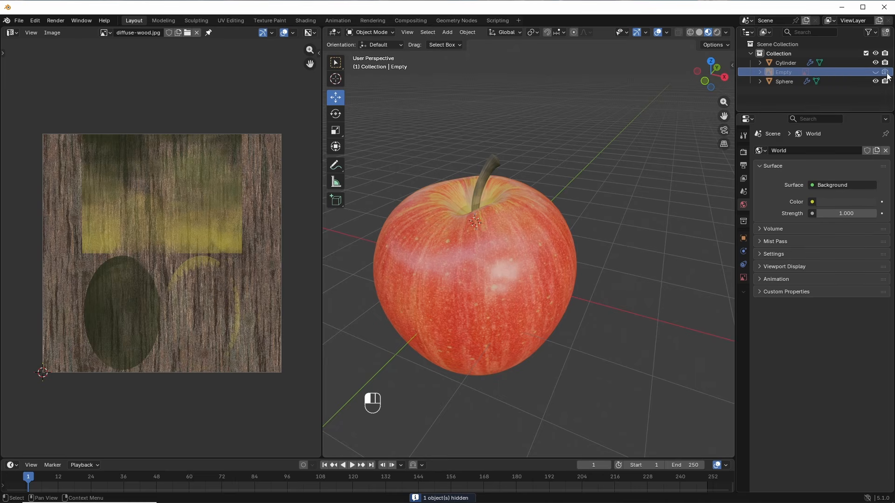
middle_click_drag(583, 248, 575, 226)
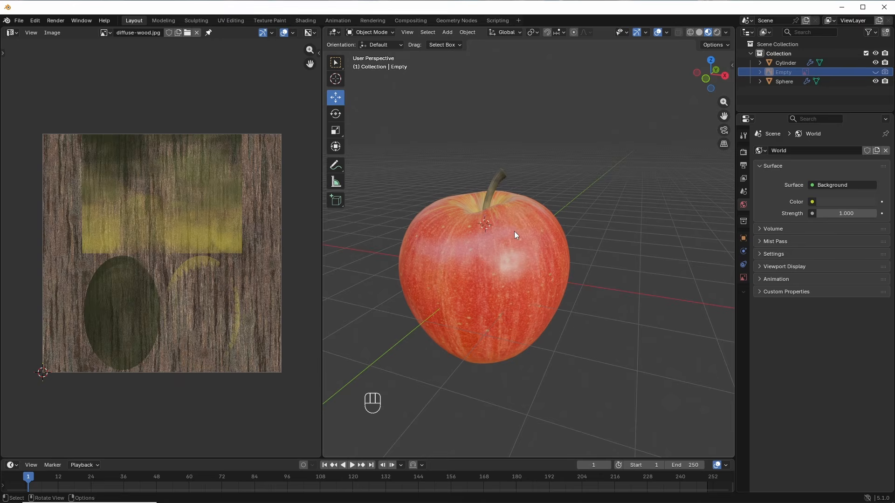
left_click(717, 32)
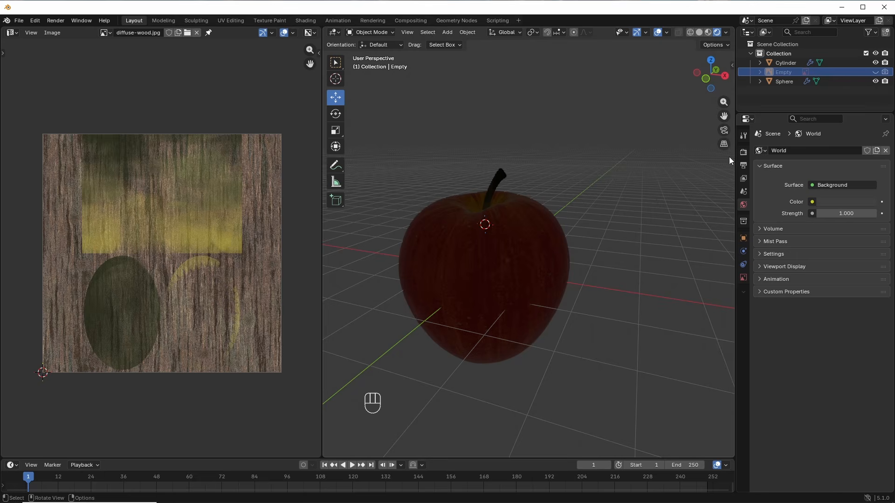
Step: Set the Render Engine to Cycles in Render Properties
left_click(743, 153)
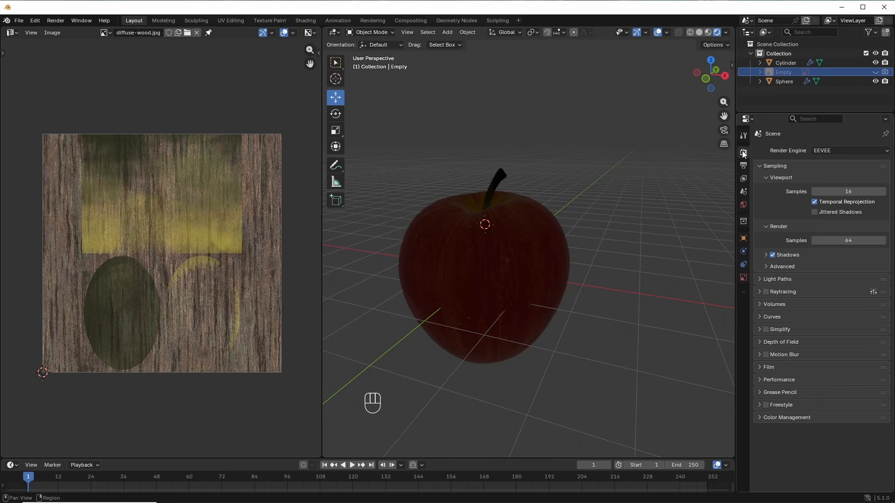
left_click(887, 152)
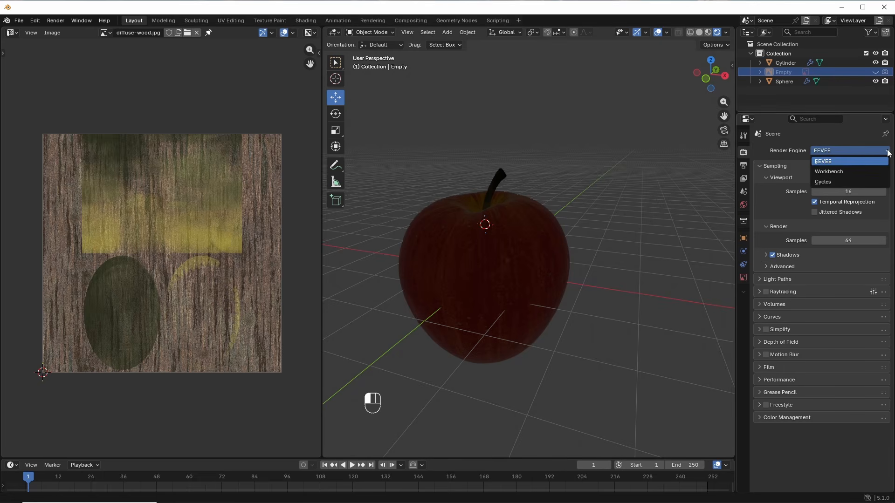
left_click(826, 182)
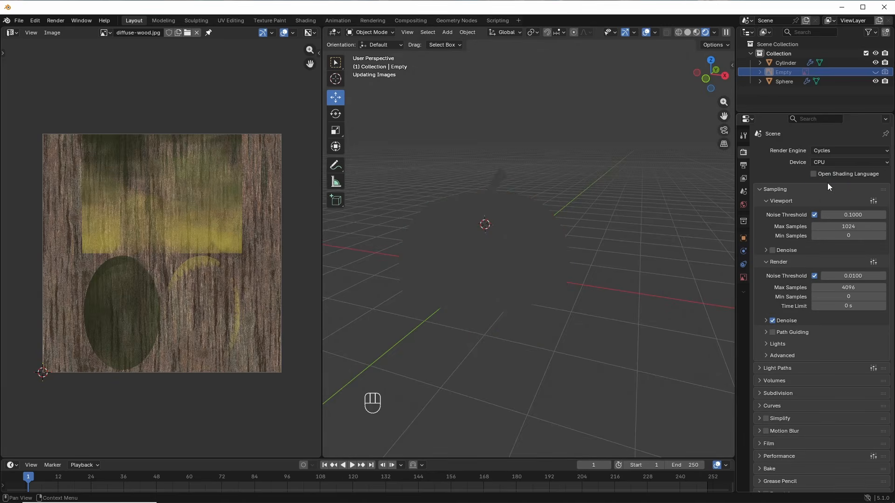
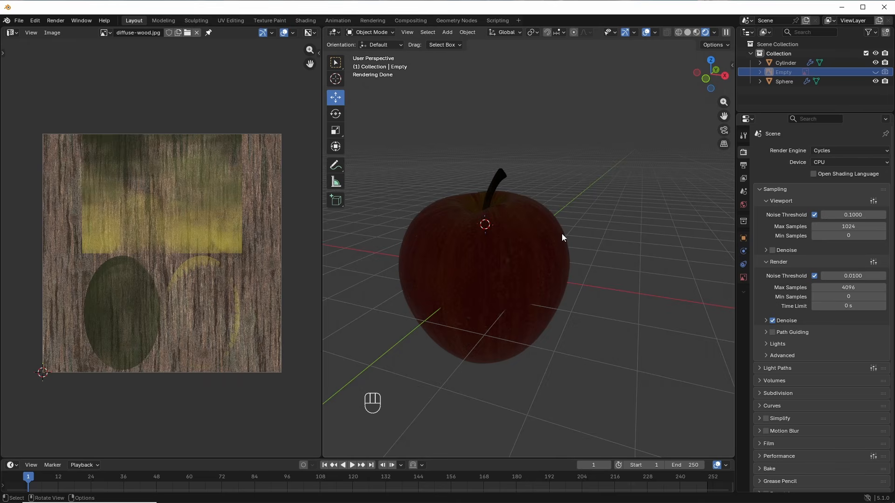
Step: Orbit slightly and bring up the Add menu to reach the Point/Sun/Spot/Area light types
middle_click_drag(562, 235, 608, 246)
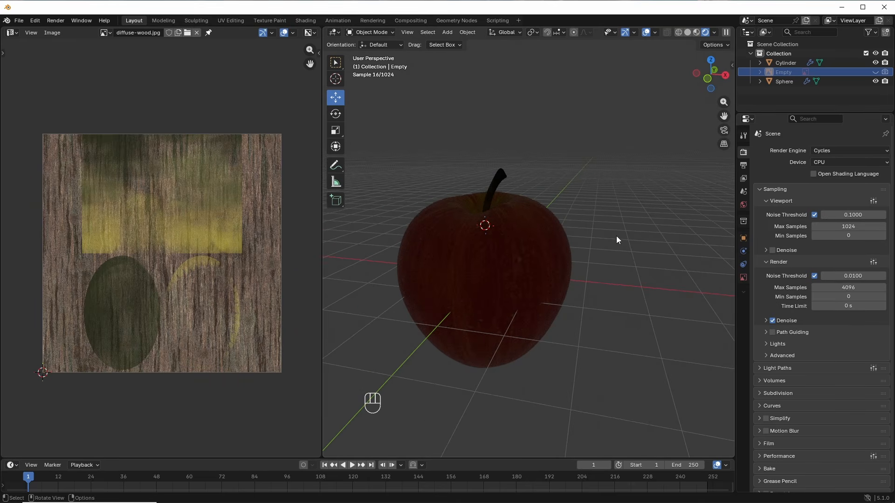
key("shift+a")
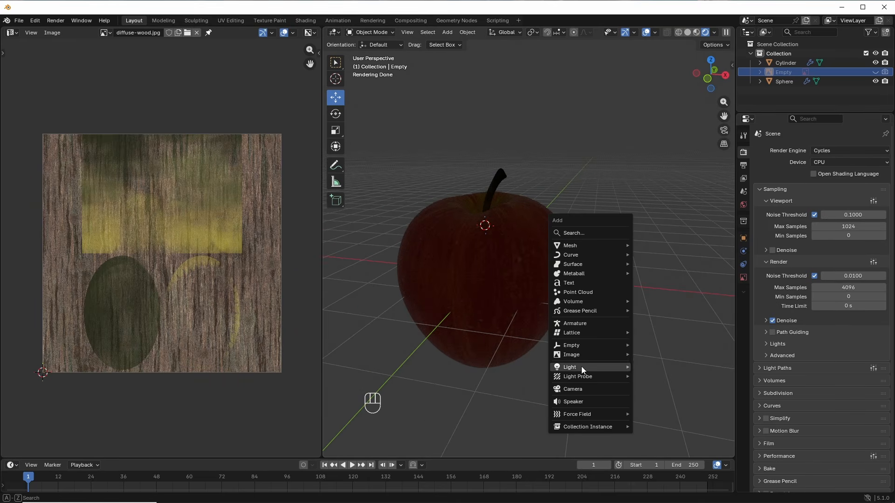
Step: Add a Sun lamp and drag it high above the apple
mouse_move(583, 368)
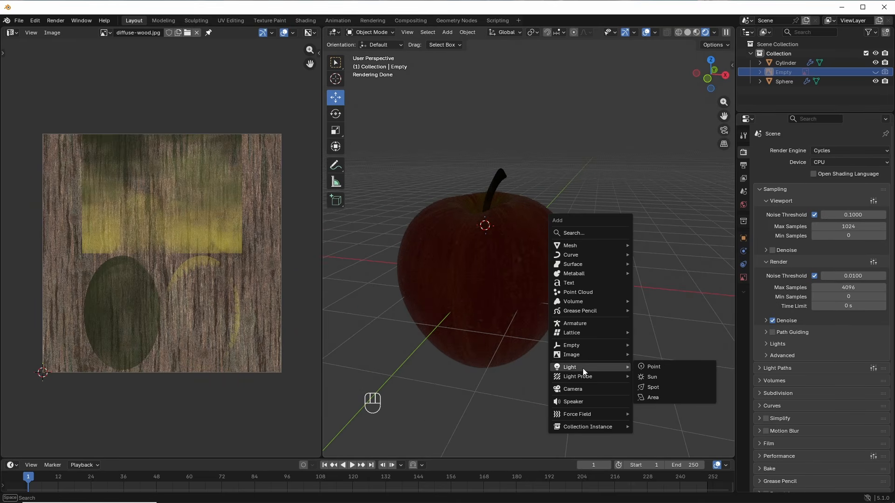
left_click(648, 378)
scroll(580, 288, "down", 5)
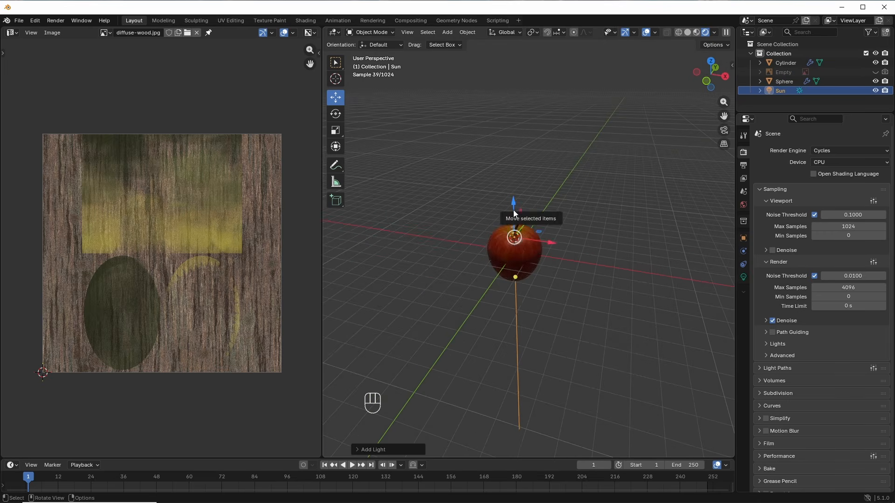
left_click_drag(513, 201, 511, 47)
Step: In top view, move the sun lamp down-left of the apple
key("KP_7")
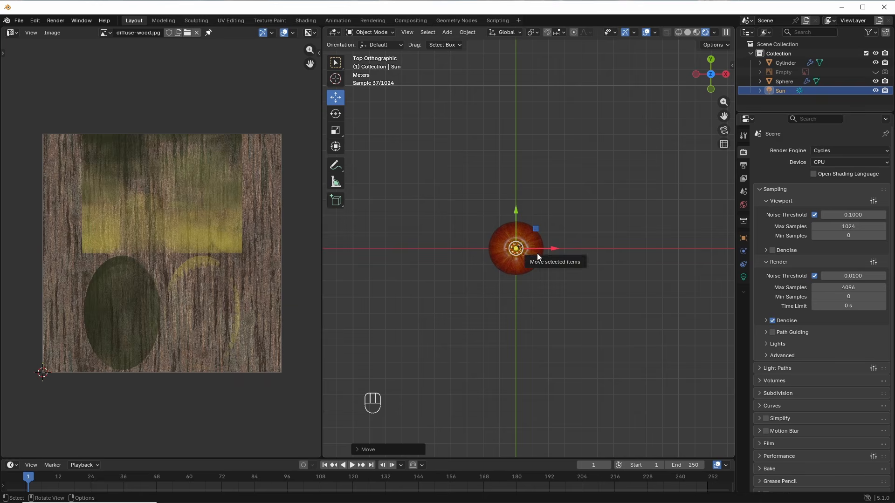
key("g")
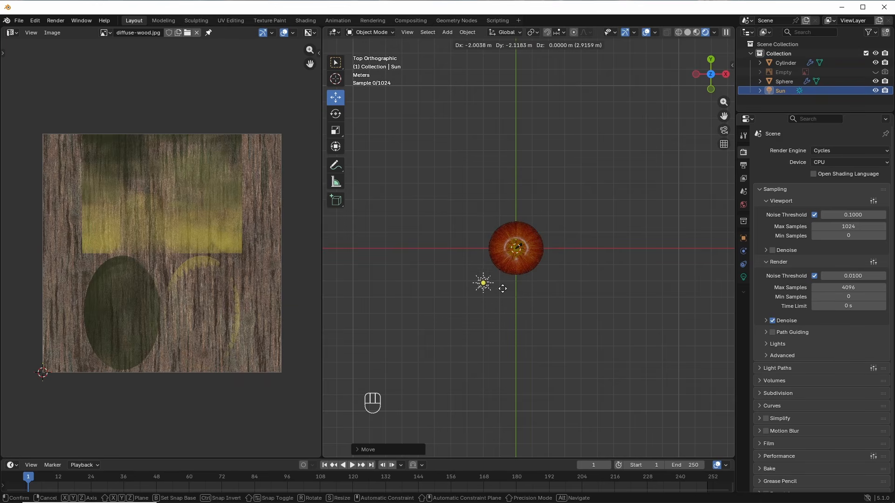
left_click(487, 298)
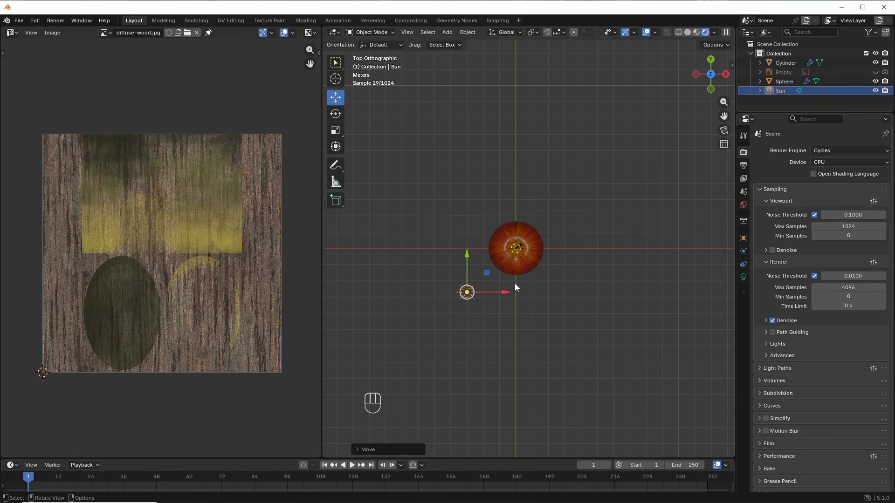
key("g")
left_click(490, 293)
scroll(520, 285, "down", 1)
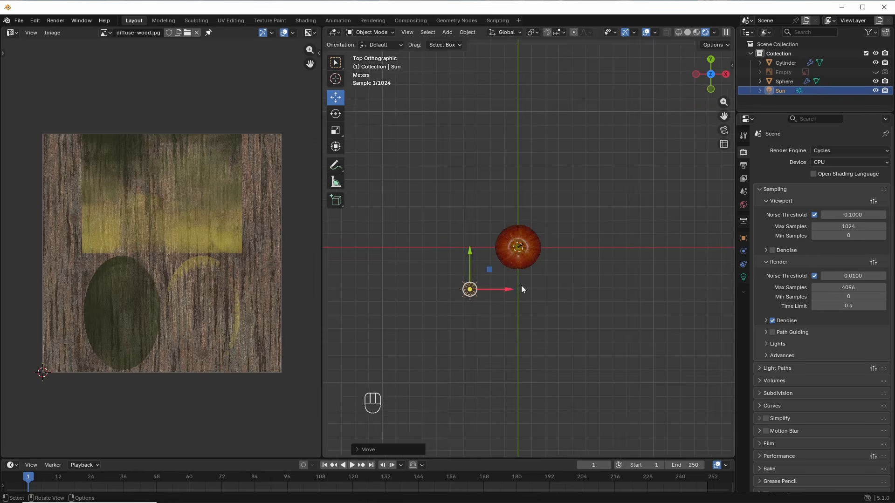
middle_click_drag(521, 285, 528, 209)
Step: Rotate the sun lamp from front and top views so it aims at the apple
key("KP_1")
key("r")
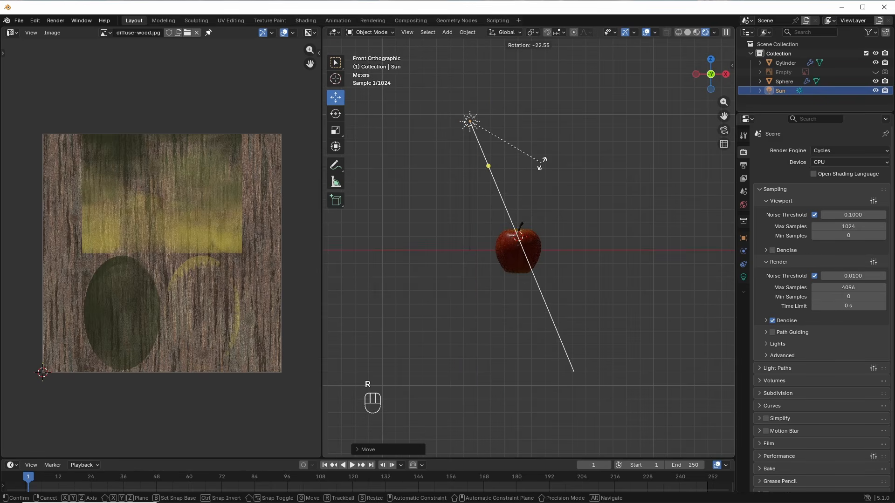
left_click(542, 164)
key("KP_7")
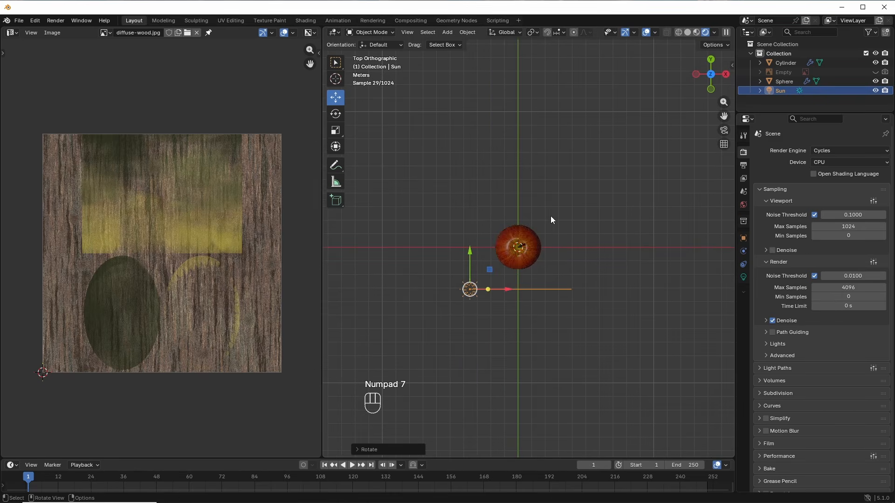
key("r")
left_click(489, 125)
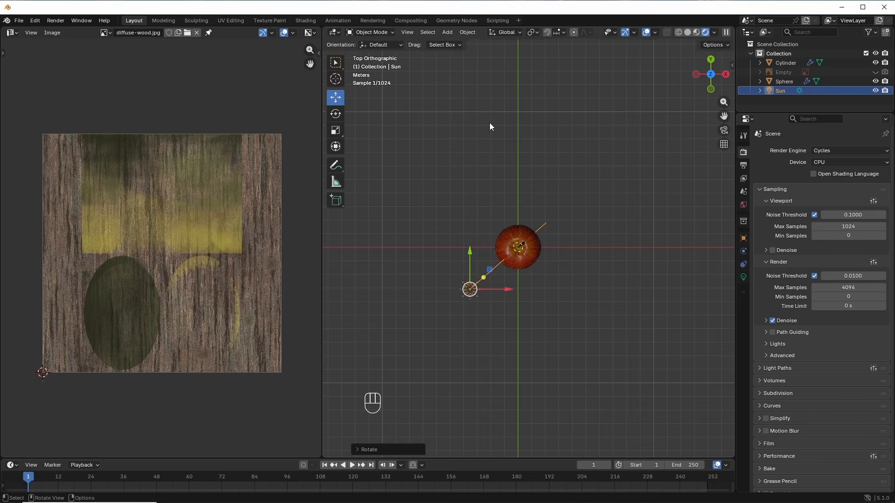
middle_click_drag(520, 292, 454, 119)
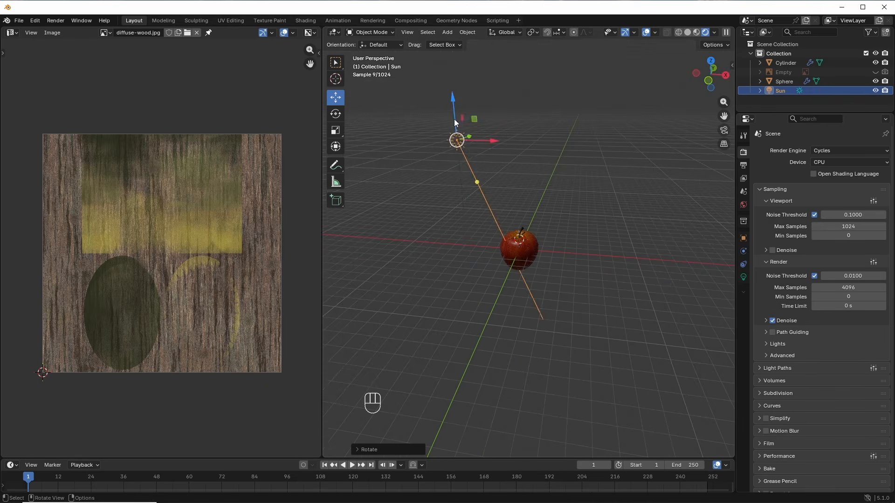
Step: Raise the sun lamp higher along Z and check the lit apple from a low view
key("g")
key("z")
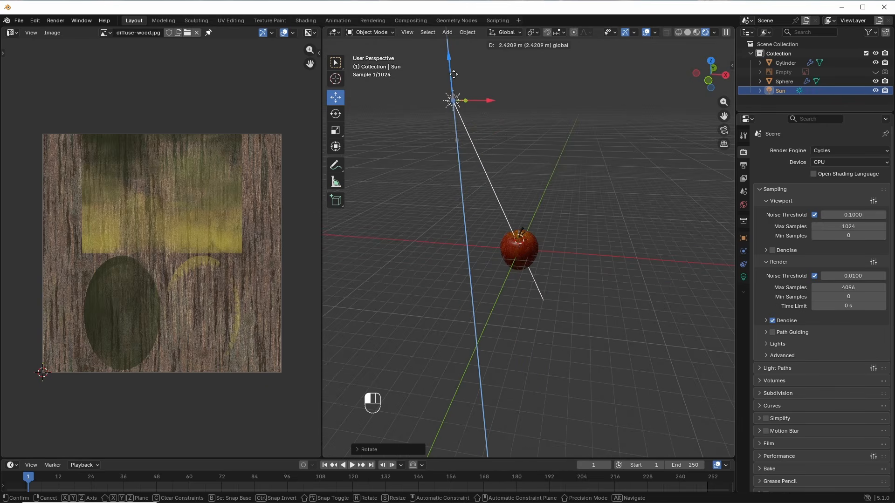
left_click(456, 94)
middle_click_drag(457, 94, 533, 258)
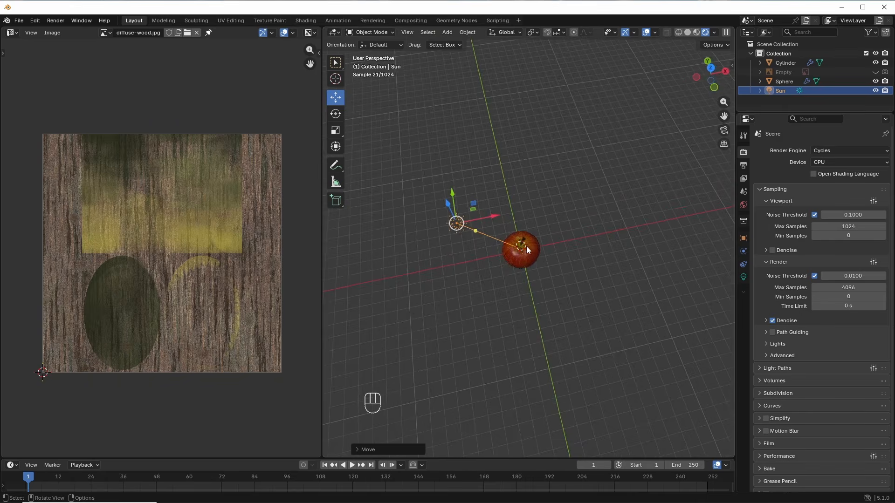
key("KP_7")
middle_click_drag(526, 293, 528, 258)
scroll(528, 261, "up", 2)
scroll(528, 260, "up", 5)
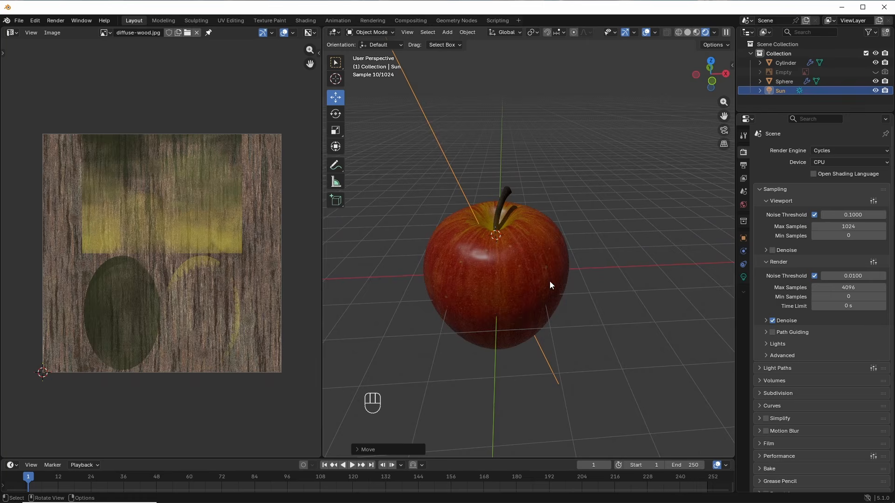
Step: Set the sun lamp's Strength to 3
left_click(743, 277)
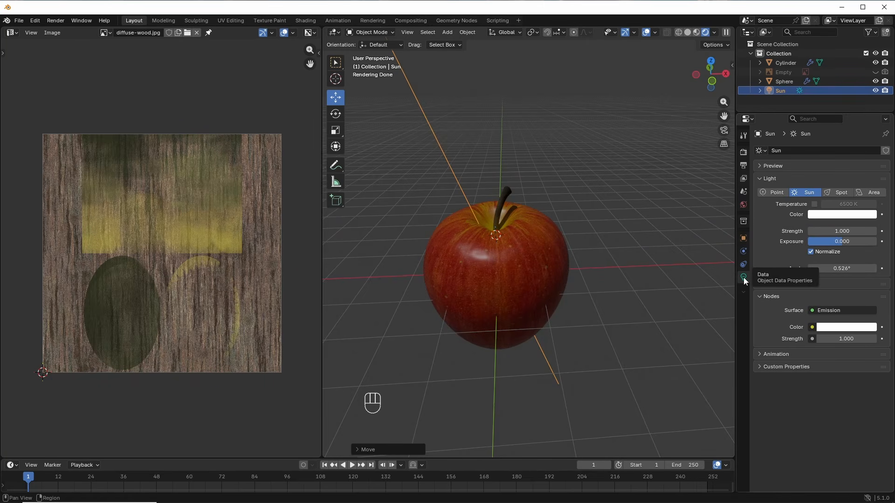
left_click(844, 231)
type("3")
key("Return")
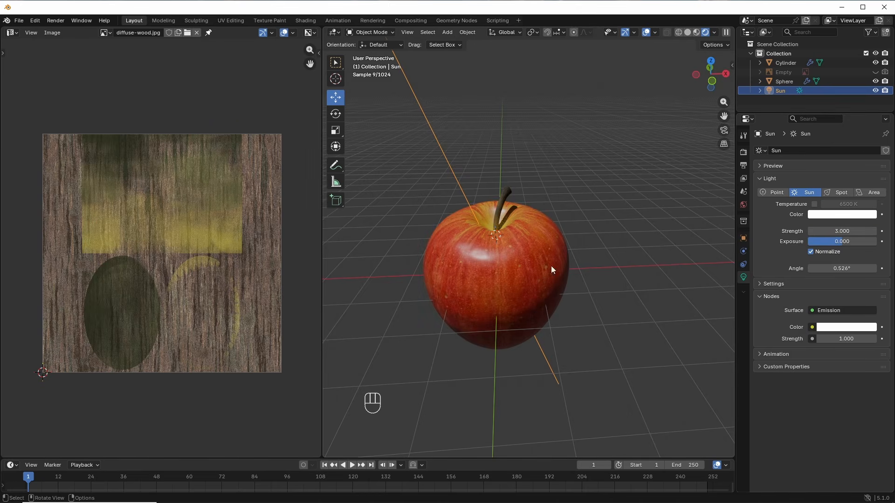
middle_click_drag(543, 322, 542, 292)
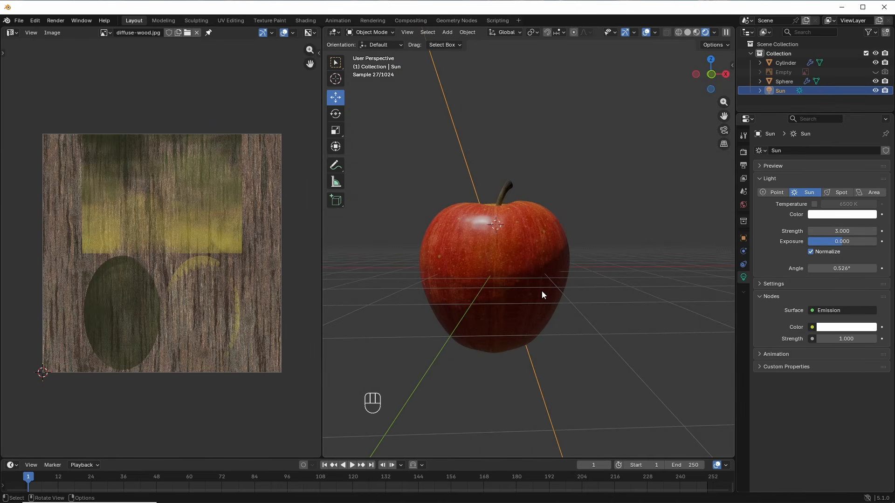
Step: Widen the sun's Angle to 50°, then settle on 45° for softer light
left_click(834, 268)
type("50")
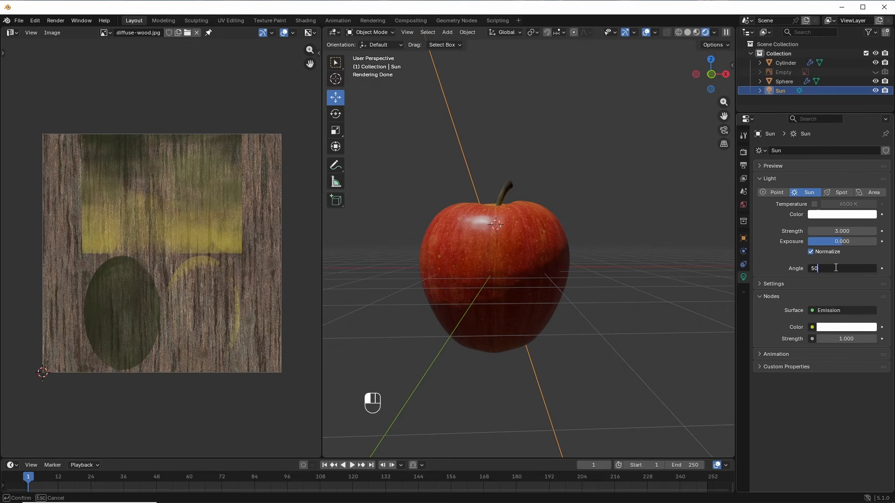
key("Return")
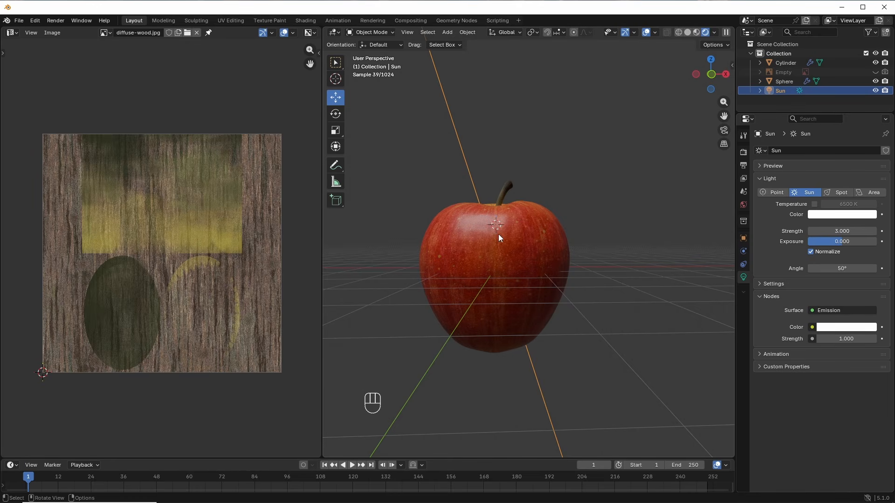
middle_click_drag(584, 206, 610, 248)
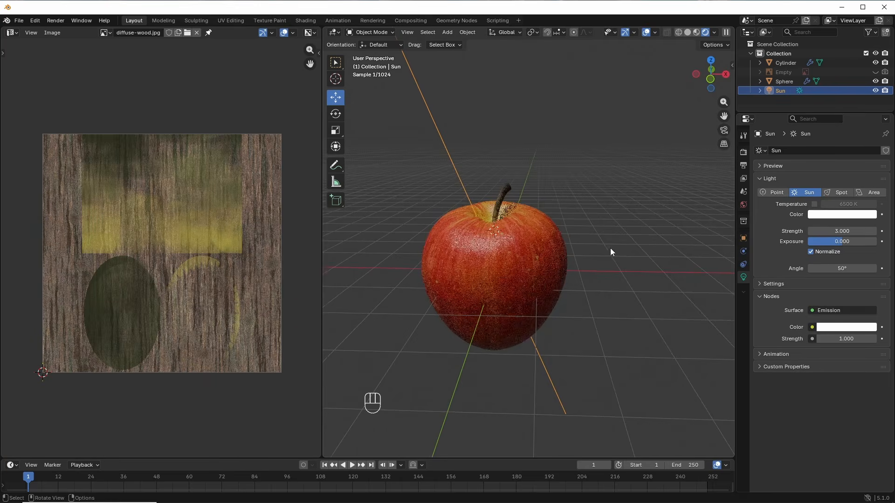
left_click(846, 268)
type("45")
key("Return")
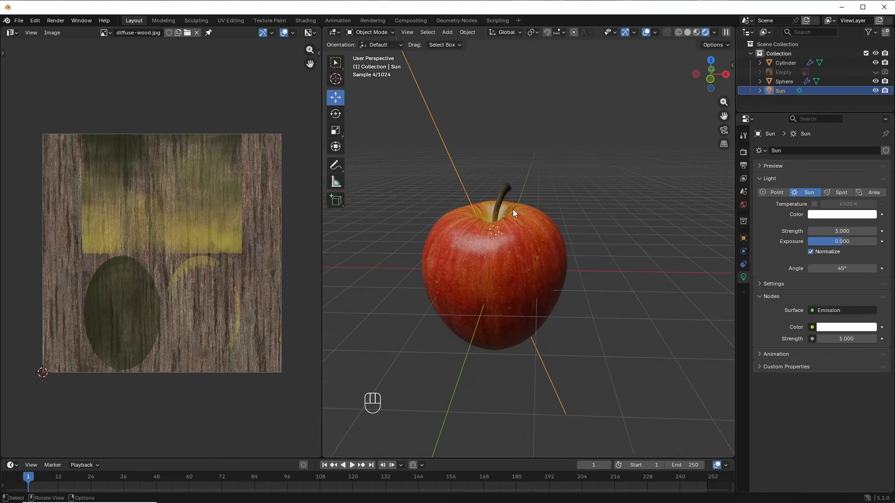
middle_click_drag(512, 209, 548, 258)
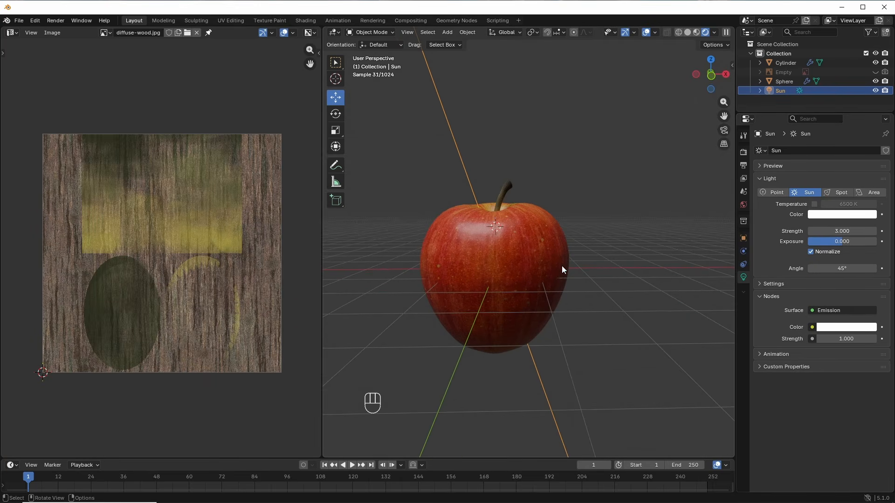
middle_click_drag(600, 269, 585, 249)
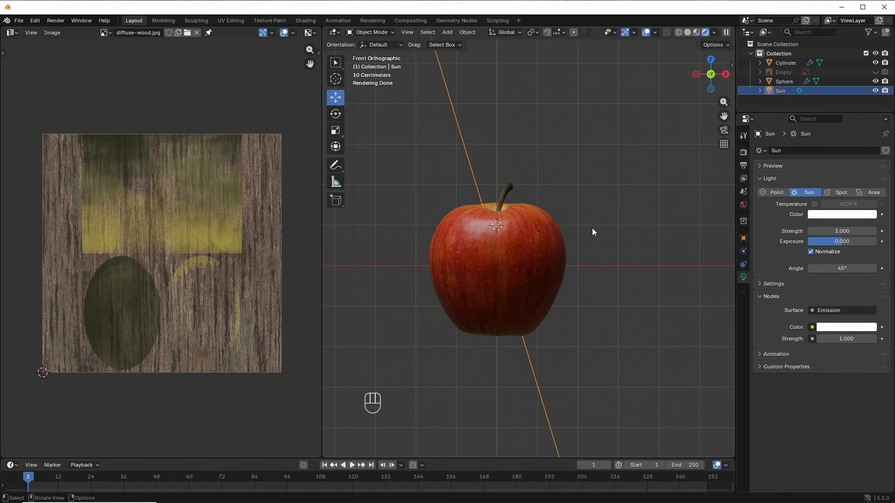
Step: Add a Plane mesh and scale it up into a large square
key("shift+a")
mouse_move(577, 108)
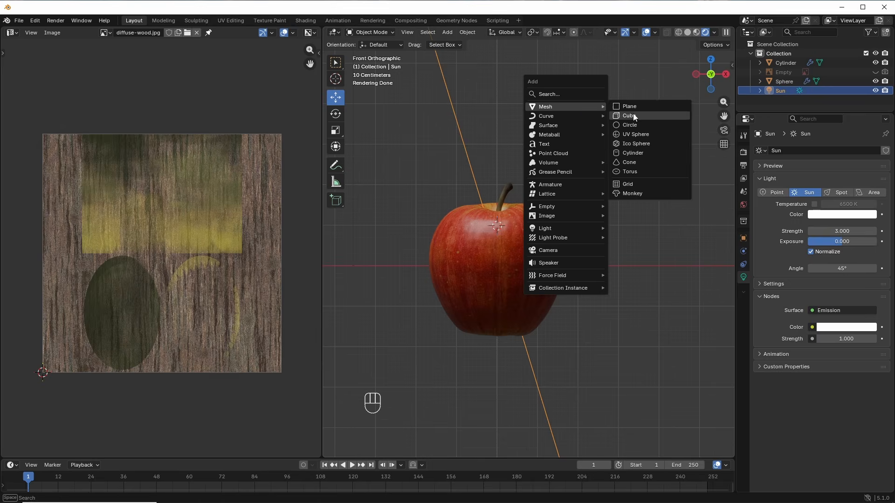
left_click(638, 107)
middle_click_drag(495, 263, 511, 339)
scroll(536, 280, "down", 3)
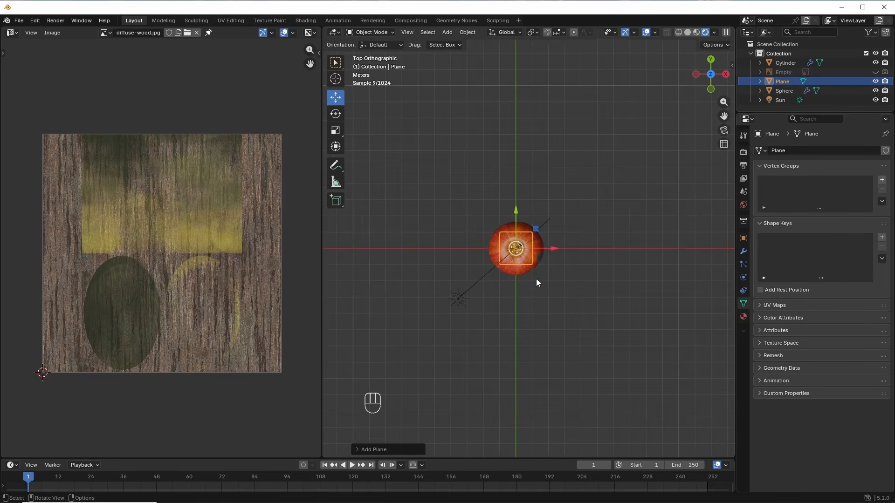
key("s")
left_click(693, 131)
middle_click_drag(528, 305, 501, 225)
Step: Lower the plane along Z to the apple's base and hide the Floor grid overlay
key("g")
key("z")
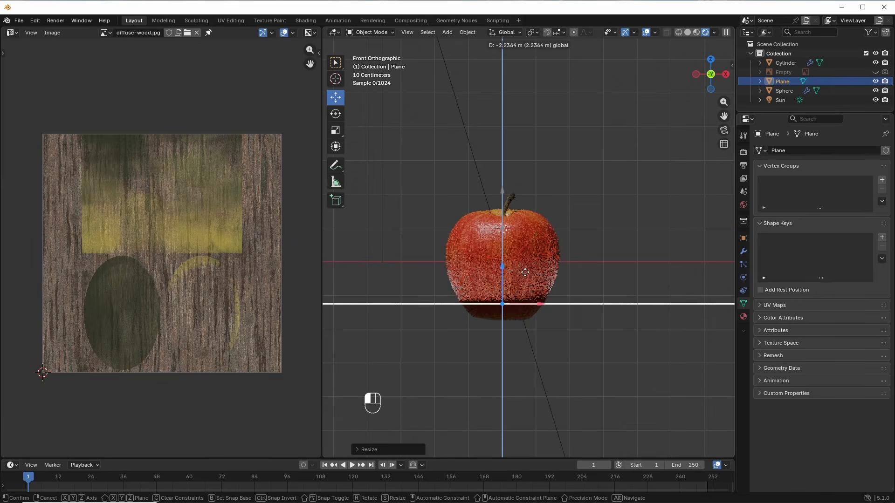
left_click_drag(524, 272, 525, 287)
middle_click_drag(527, 306, 527, 191, "shift")
scroll(527, 251, "up", 6)
scroll(524, 190, "up", 2)
left_click_drag(499, 175, 503, 183)
scroll(513, 152, "down", 2)
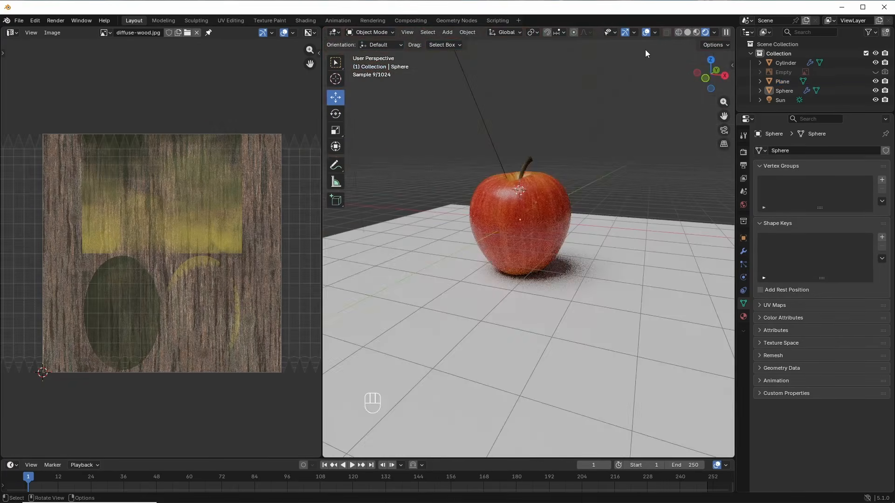
left_click(655, 33)
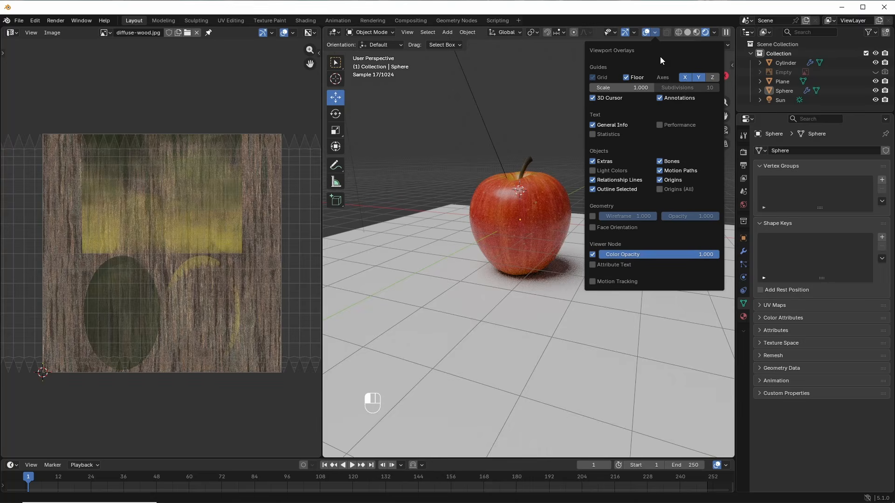
left_click(627, 78)
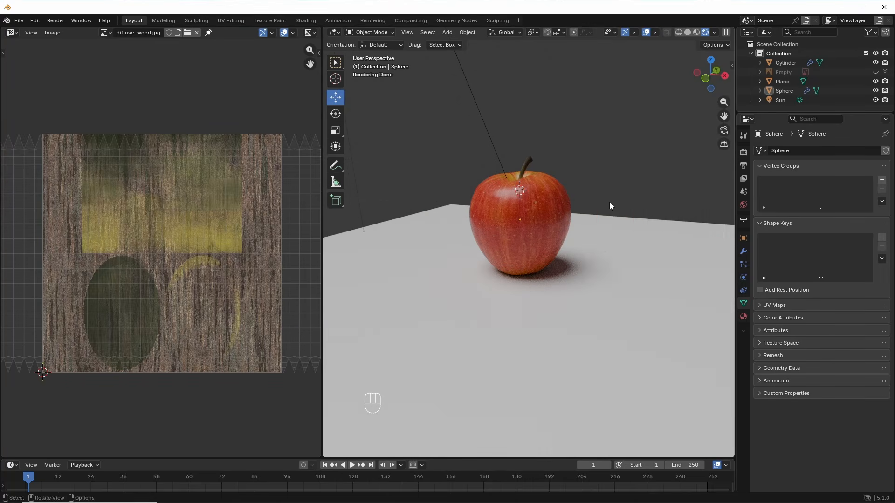
Step: Give the ground plane a new material named 'ground'
left_click(603, 251)
left_click(743, 316)
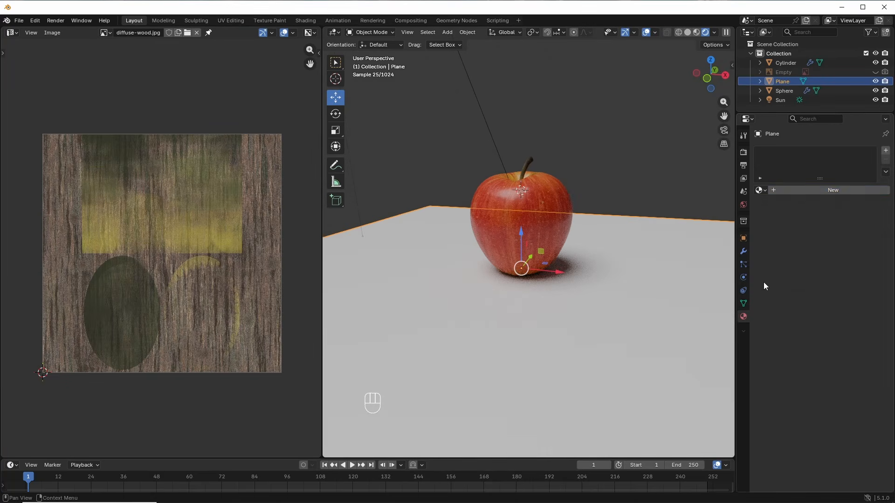
left_click(790, 189)
left_click(792, 189)
type("ground")
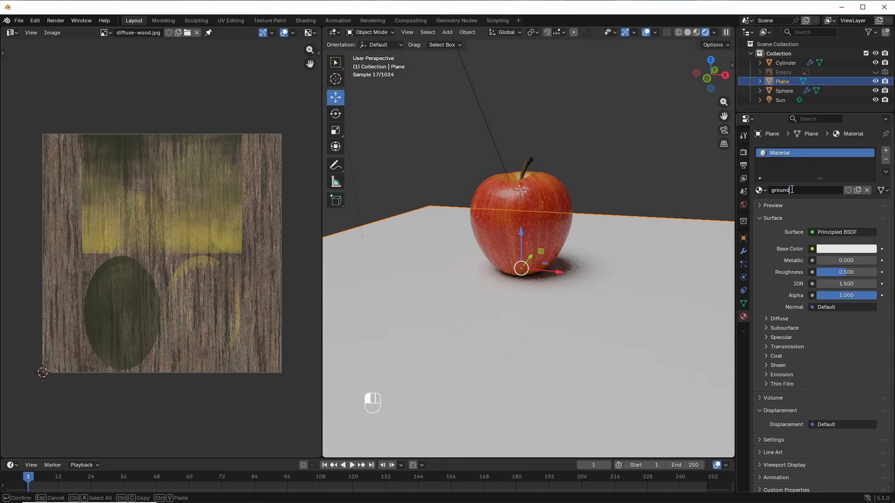
key("Return")
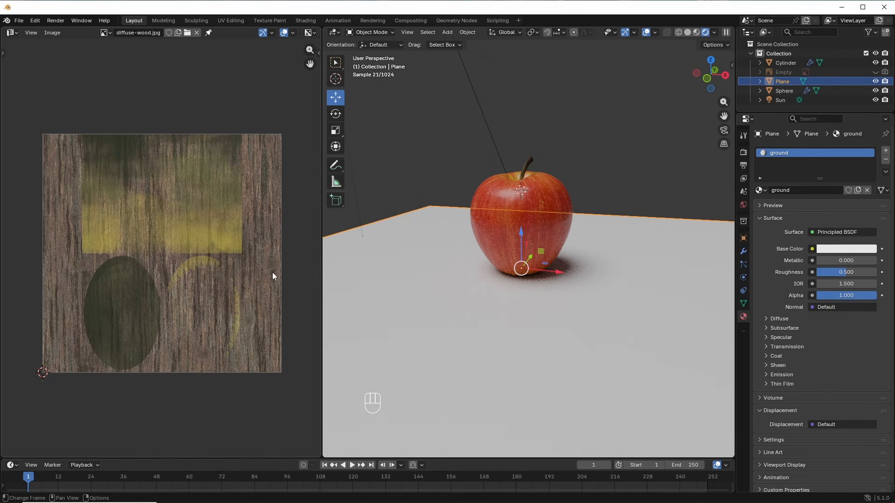
Step: Switch the left area to the Shader Editor and eyedrop the dark background as Base Color
left_click(12, 33)
left_click(43, 111)
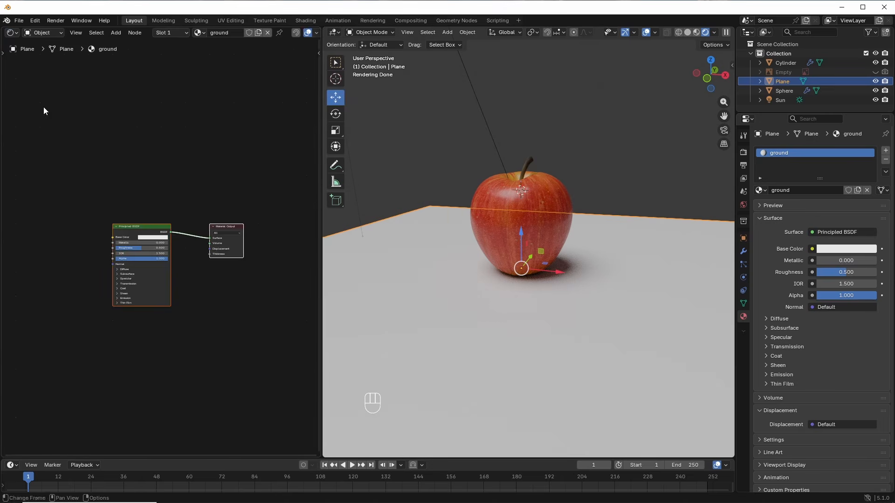
scroll(159, 273, "up", 5)
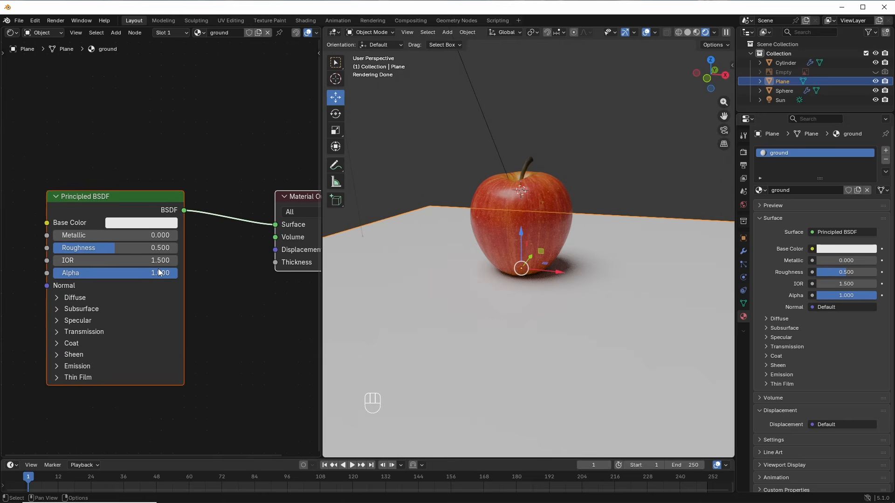
left_click(149, 225)
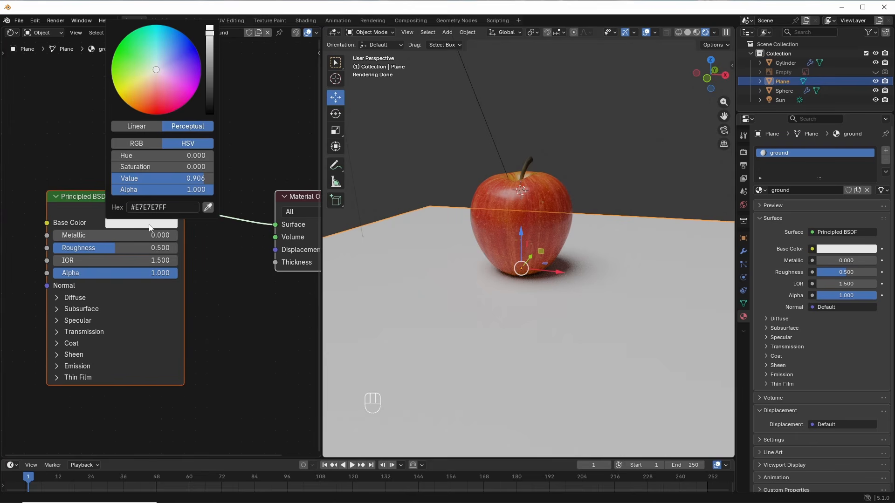
left_click(208, 207)
left_click(416, 166)
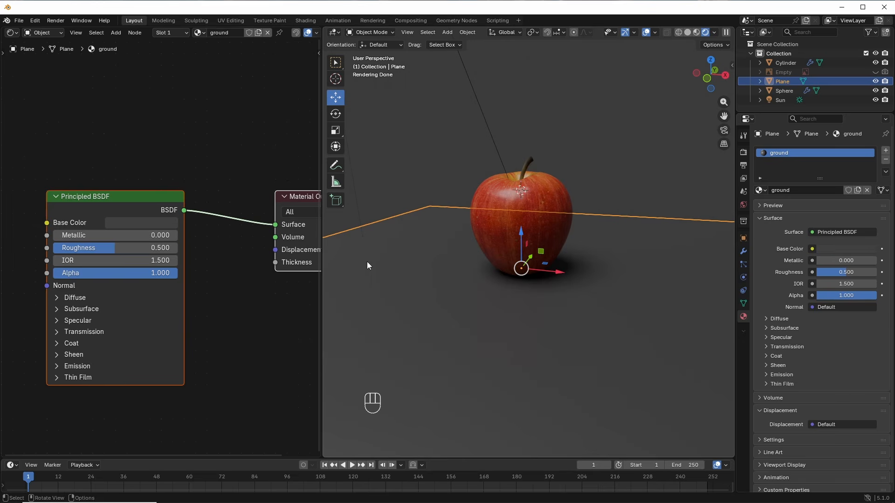
Step: Set the ground material's Roughness to 0.2, then revise it to 0.3
left_click(163, 250)
type("0.2")
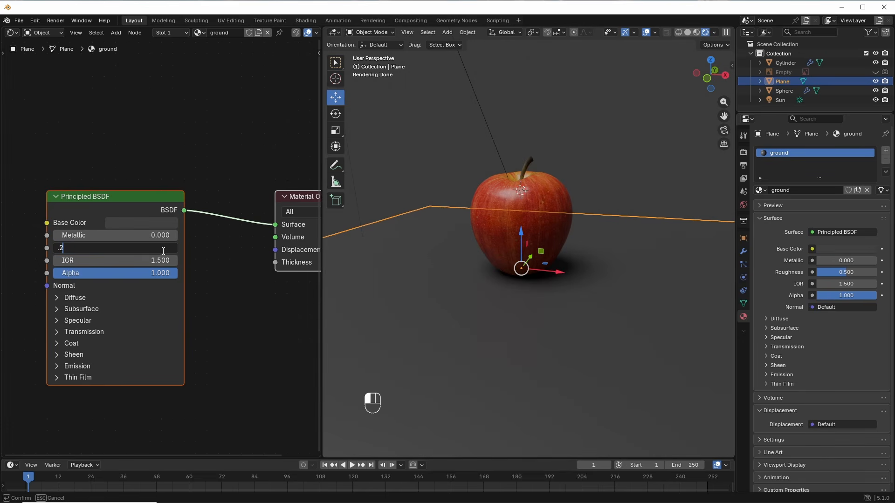
key("Return")
left_click(160, 248)
key("BackSpace")
type("0.3")
key("Return")
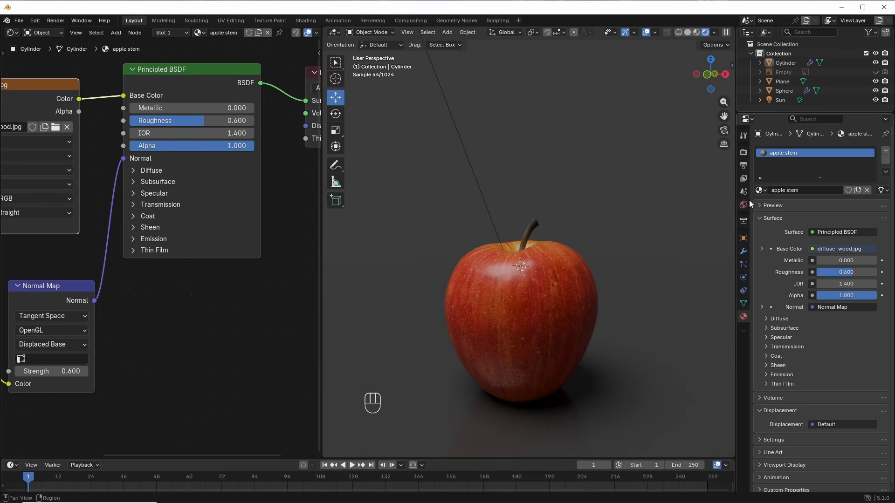
Step: Review the Output and Render properties and return the viewport to Solid shading
left_click(744, 165)
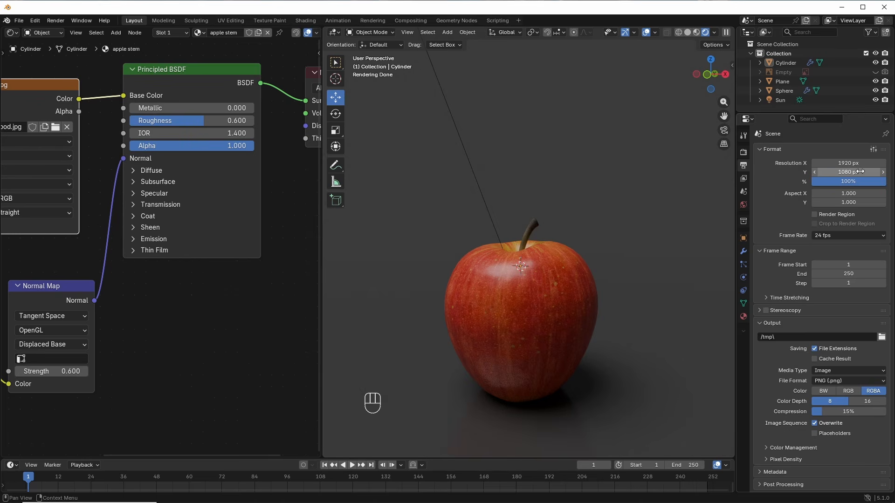
left_click(743, 152)
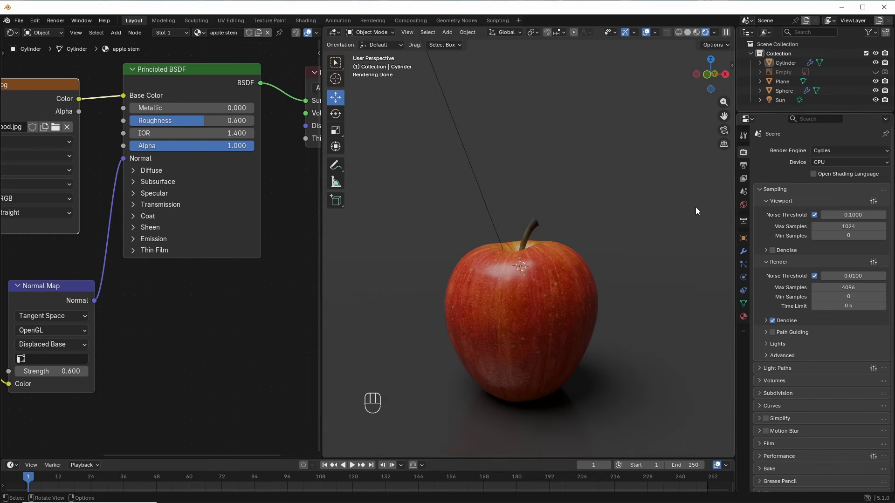
left_click(687, 31)
Step: From the front view, add a camera and slide it to the right of the apple
key("KP_1")
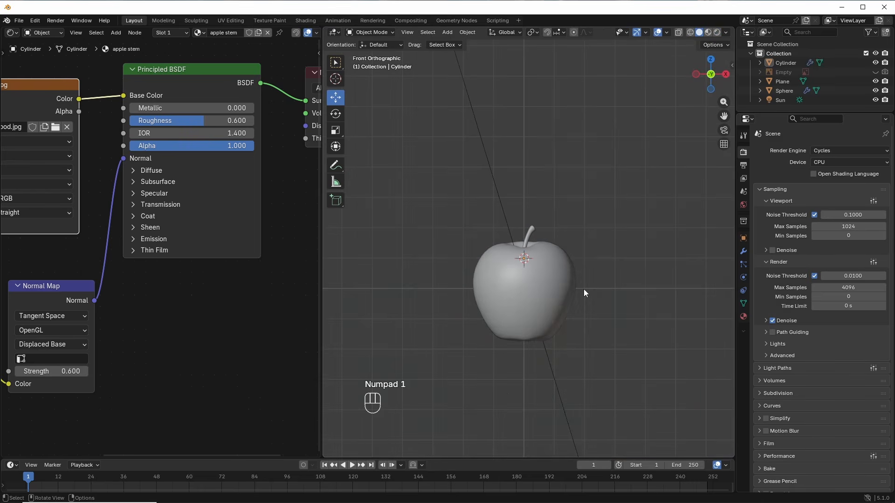
key("shift+a")
left_click(593, 286)
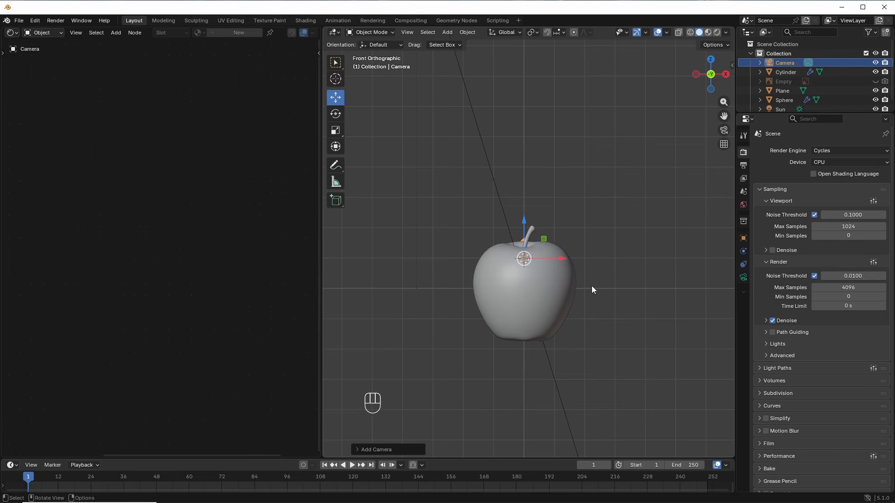
left_click_drag(554, 260, 630, 260)
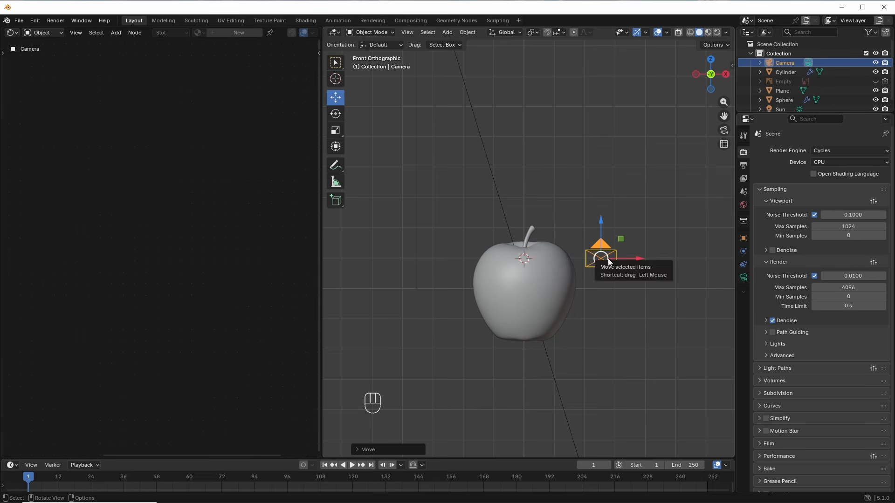
Step: In top view, move the camera in front of the apple and rotate it to face it
key("KP_7")
key("g")
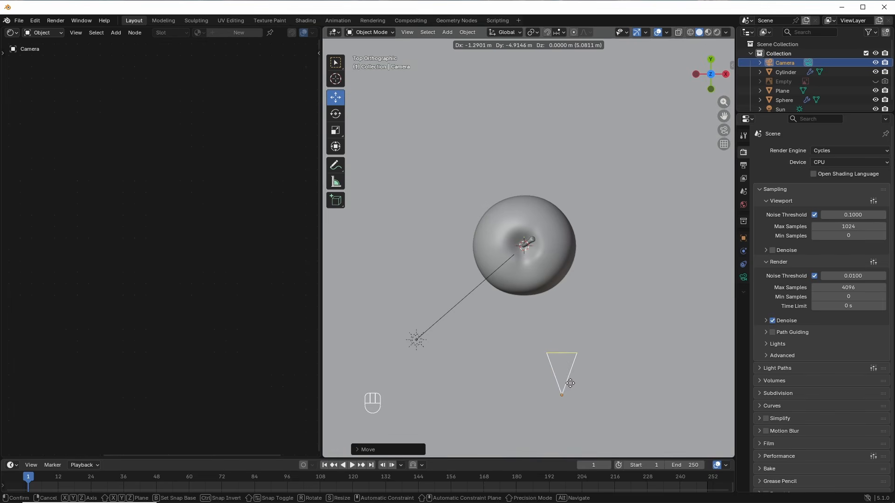
left_click(566, 382)
key("r")
left_click(619, 283)
key("g")
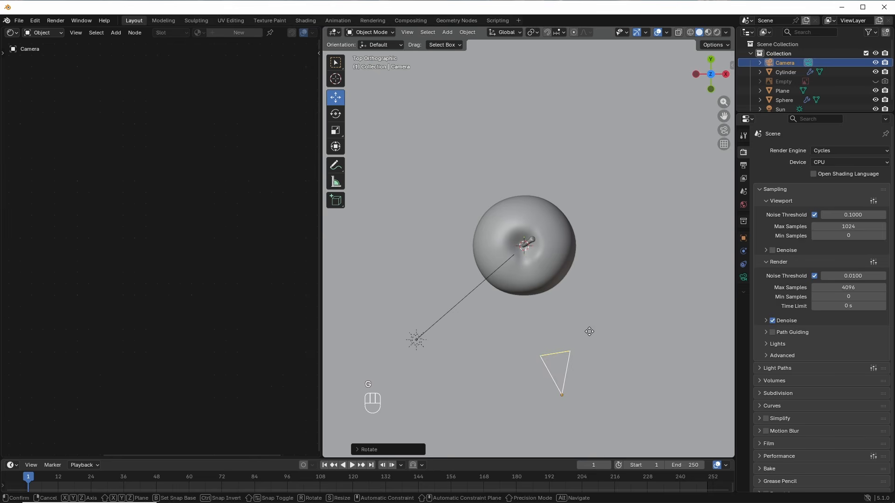
left_click(591, 334)
Step: Turn the left area back into a 3D Viewport looking through the camera
left_click(12, 32)
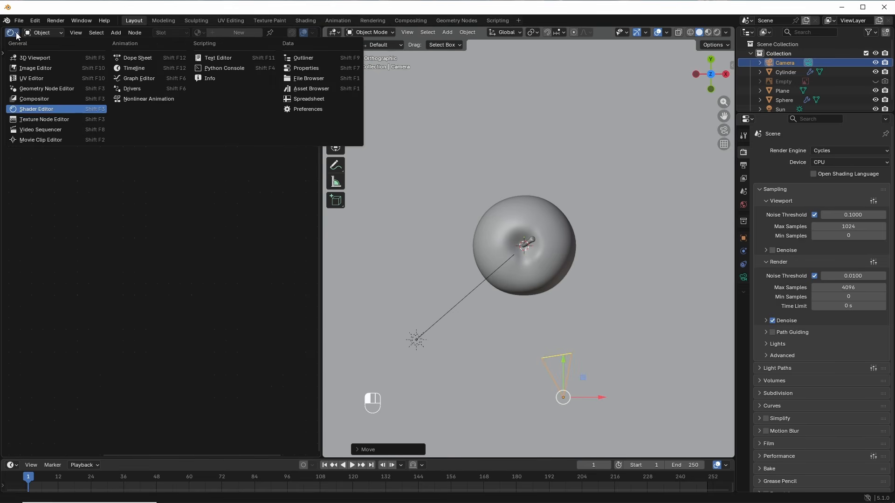
left_click(33, 57)
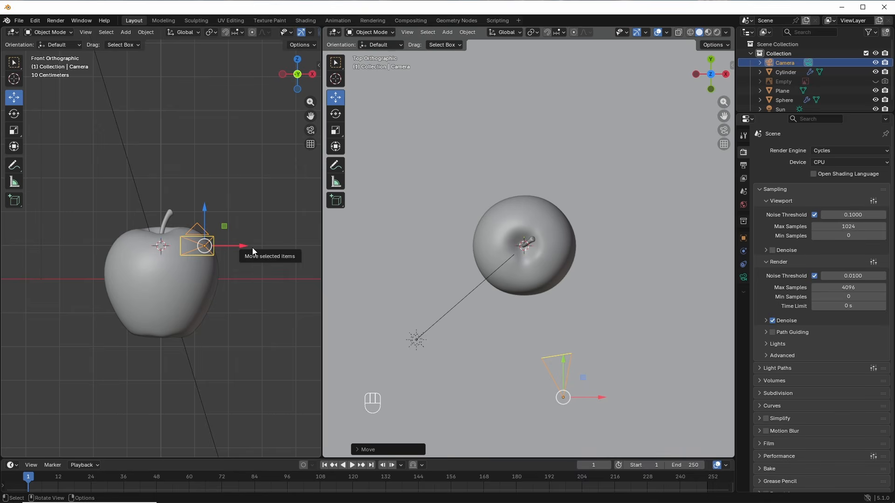
key("KP_0")
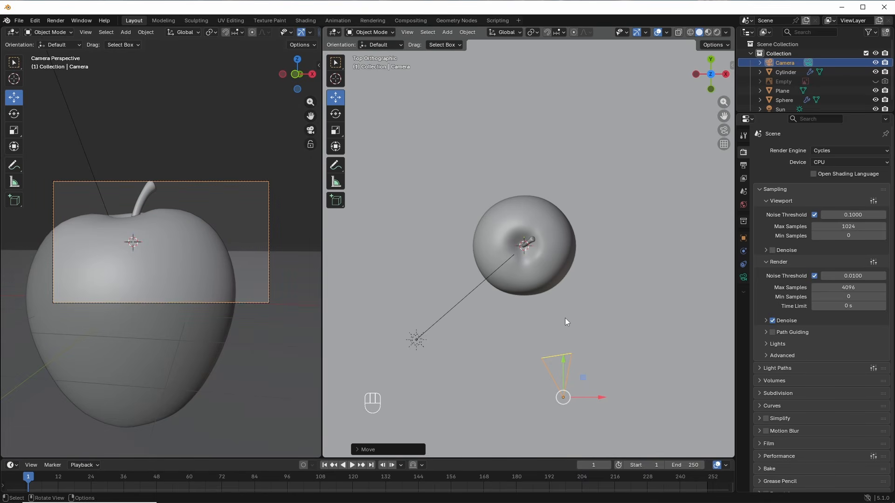
Step: Set the camera Focal Length to 30 mm, reposition it, and show the N sidebar
left_click(744, 278)
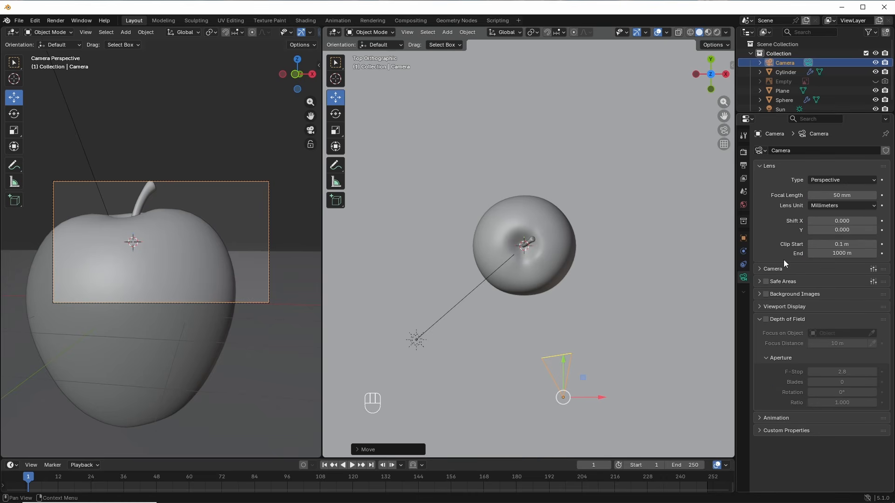
left_click(835, 195)
type("30")
key("Return")
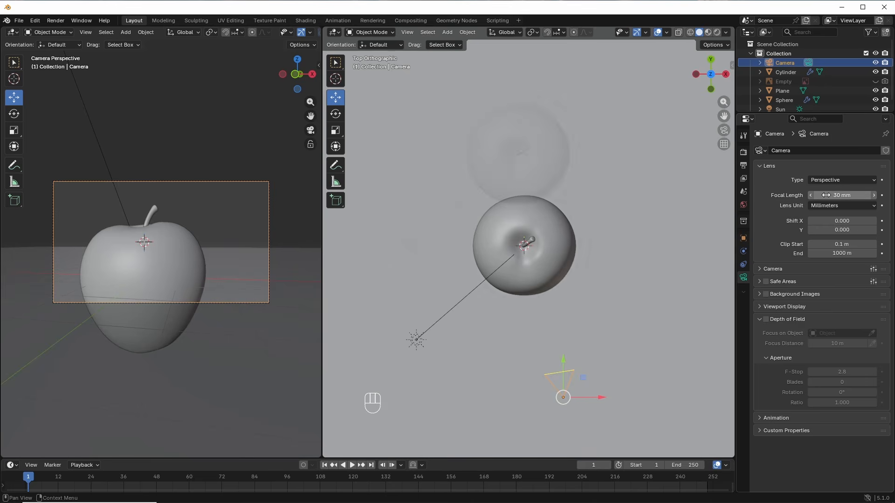
key("g")
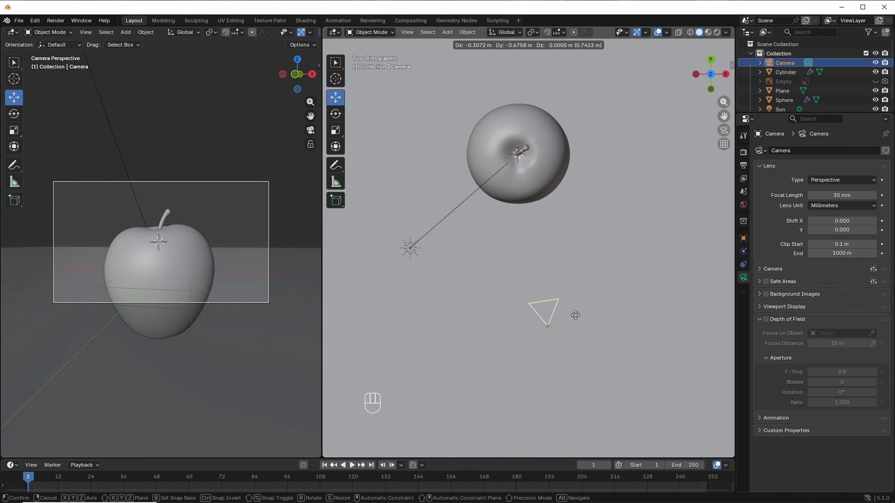
left_click(574, 315)
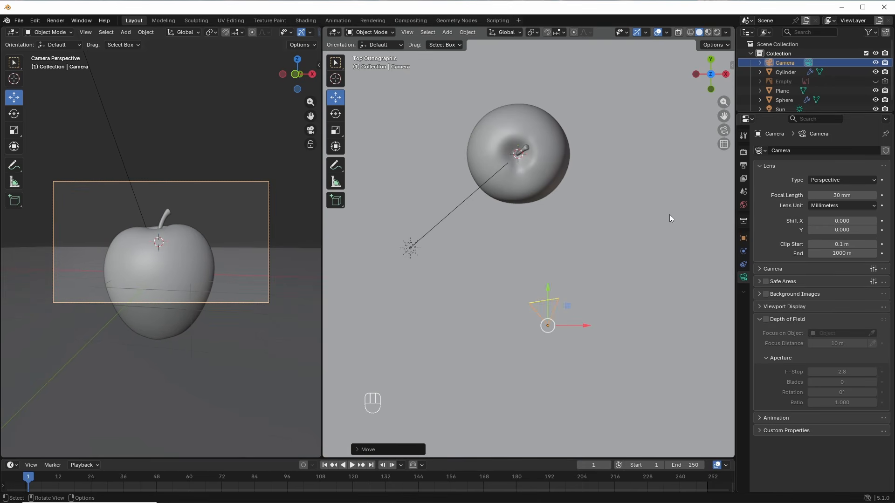
key("n")
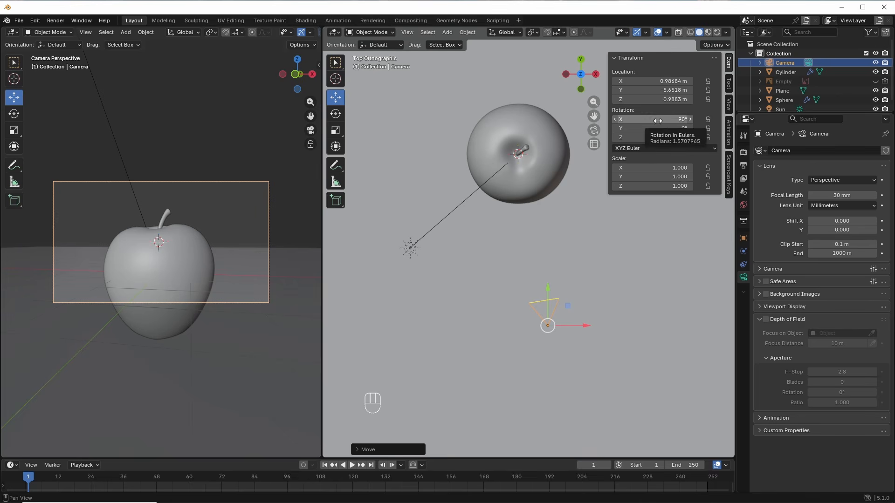
Step: Tilt the camera to 81° X rotation, move it back, and raise it along Z
mouse_move(657, 121)
left_mouse_down()
mouse_move(671, 121)
mouse_move(647, 120)
left_mouse_up()
left_click_drag(559, 306, 564, 339)
middle_click_drag(369, 286, 577, 259)
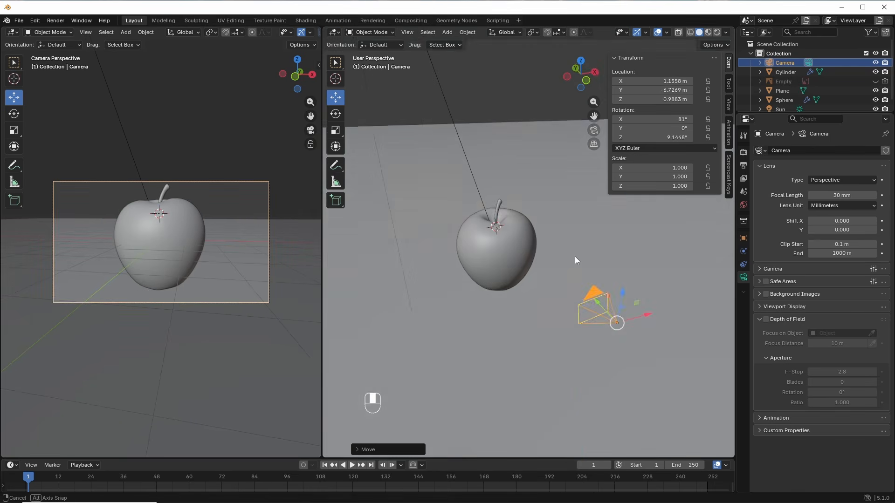
key("g")
key("z")
left_click(626, 254)
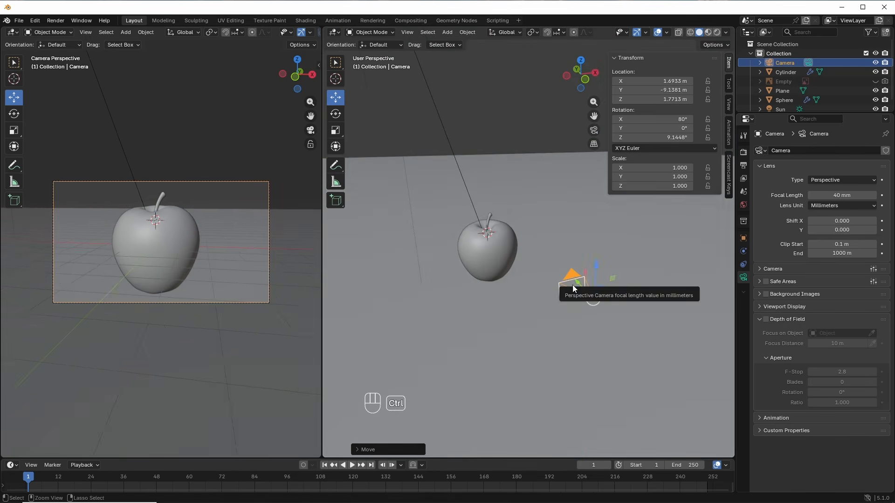
Step: View through the camera in Rendered shading and merge the two viewports into one
key("ctrl+KP_0")
scroll(570, 264, "up", 1)
middle_click_drag(555, 273, 515, 289, "shift")
left_click(716, 32)
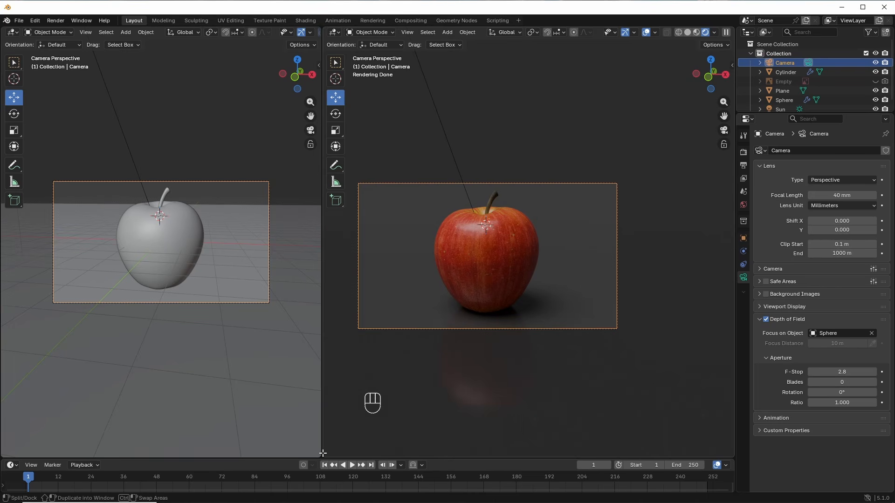
left_click_drag(322, 453, 309, 435)
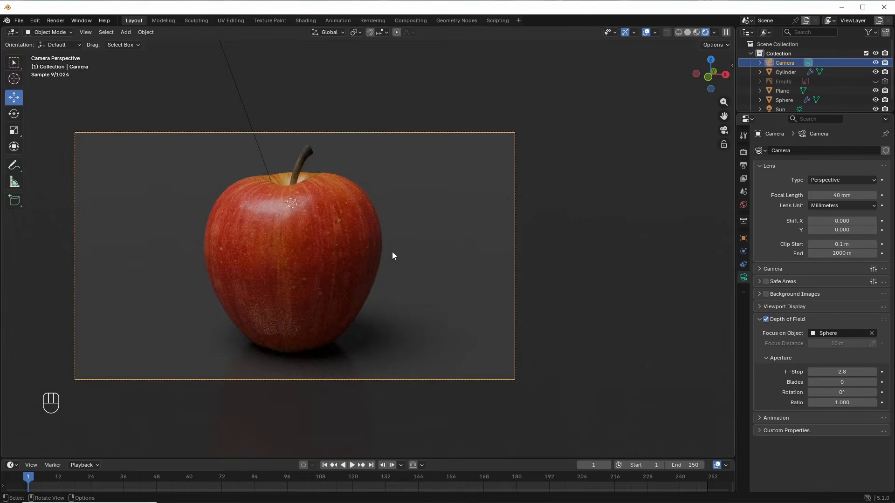
Step: Switch to Solid shading and set Cycles to GPU Compute with 300 max render samples
left_click(688, 32)
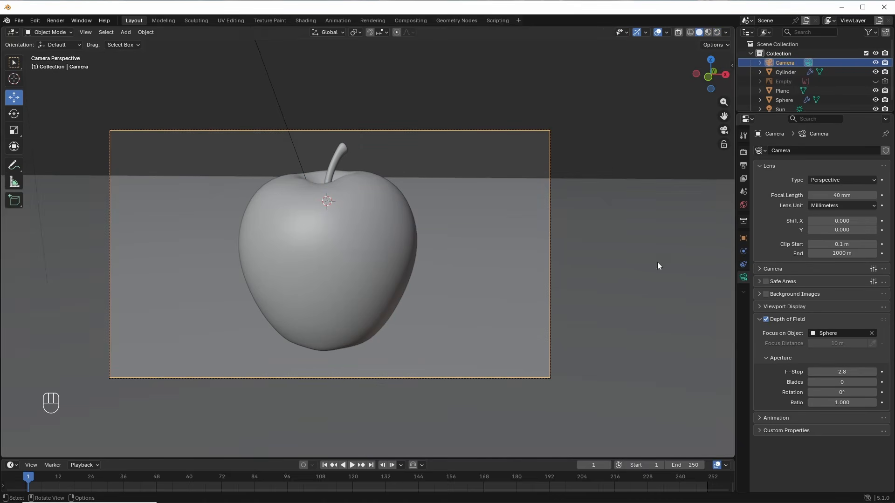
left_click(743, 151)
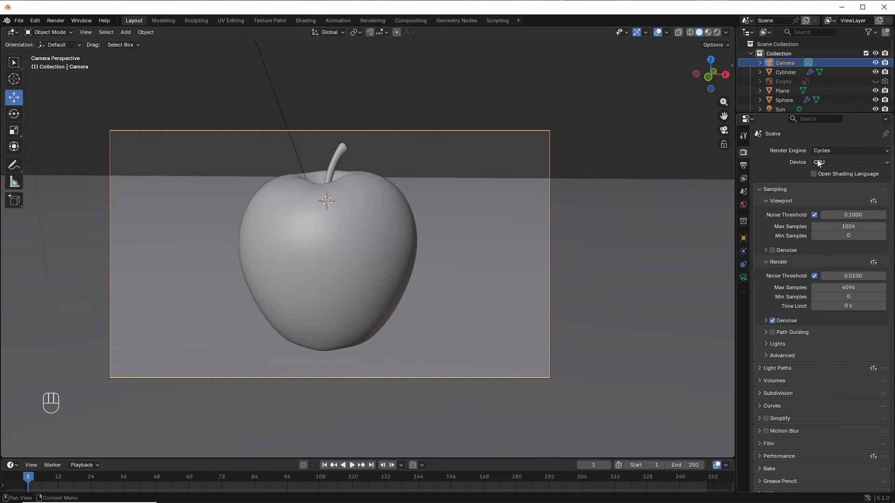
left_click(831, 163)
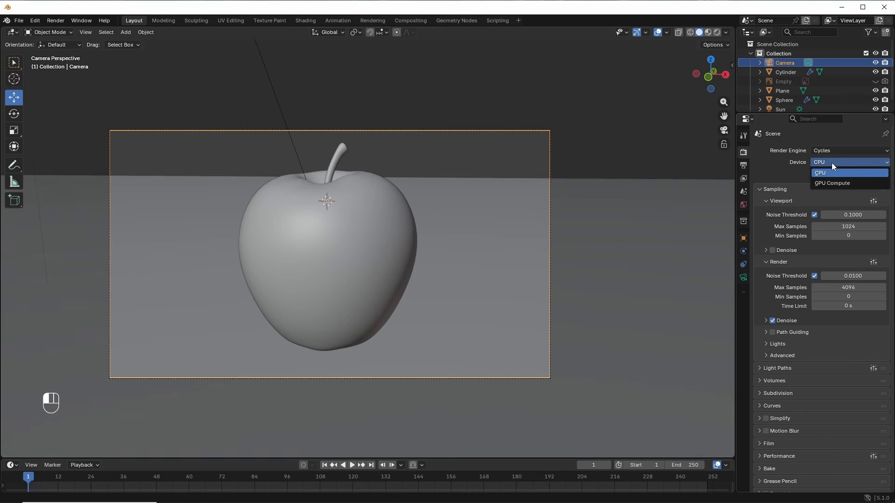
left_click(832, 184)
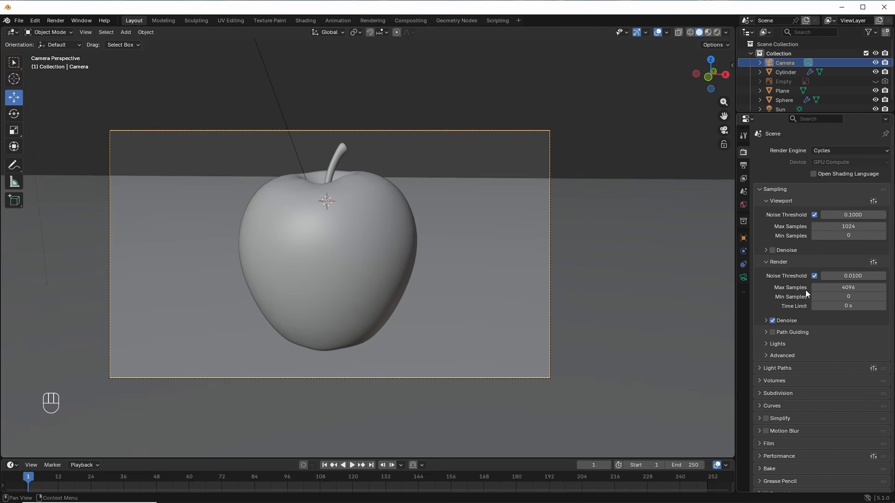
left_click(857, 287)
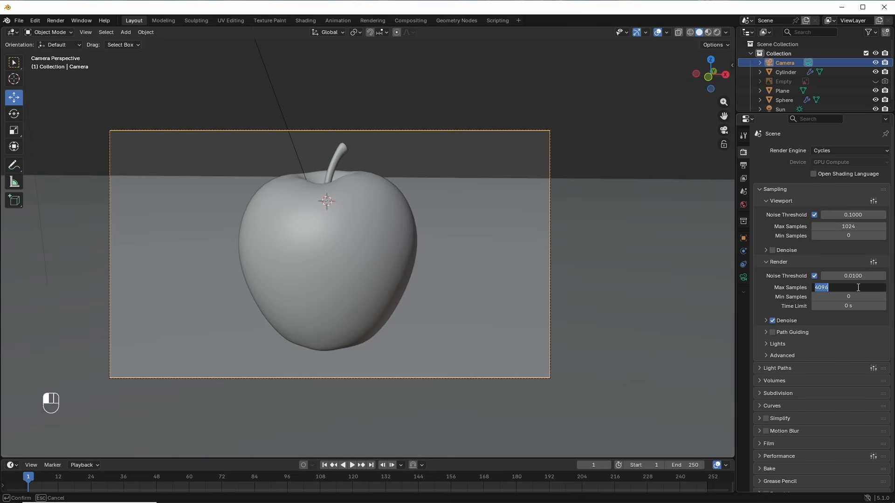
type("300")
key("Return")
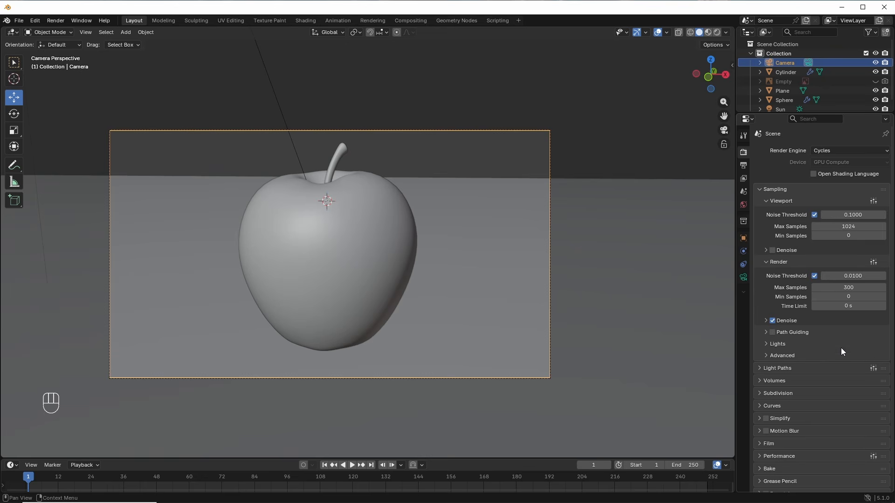
Step: Set the Performance > Memory tile size to 512, then open Output Properties
left_click(759, 457)
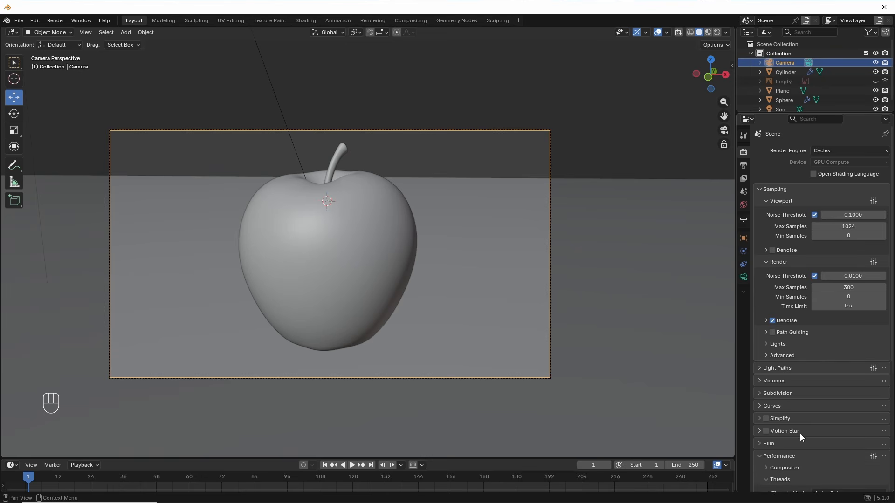
scroll(810, 424, "down", 3)
scroll(815, 398, "down", 3)
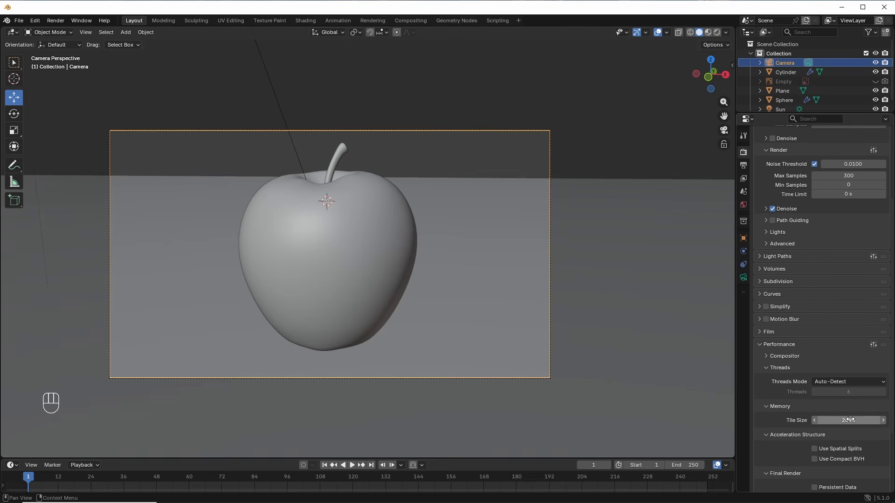
left_click(850, 420)
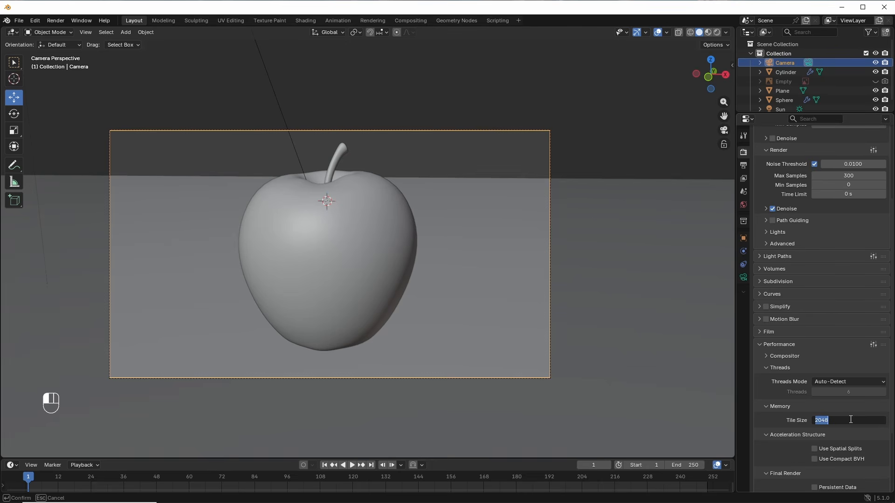
type("512")
key("Return")
left_click(764, 406)
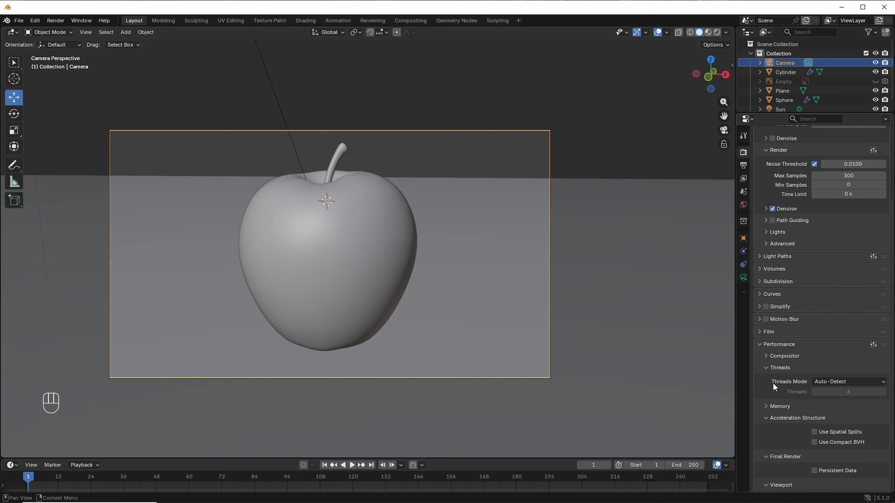
scroll(760, 348, "up", 6)
left_click(744, 166)
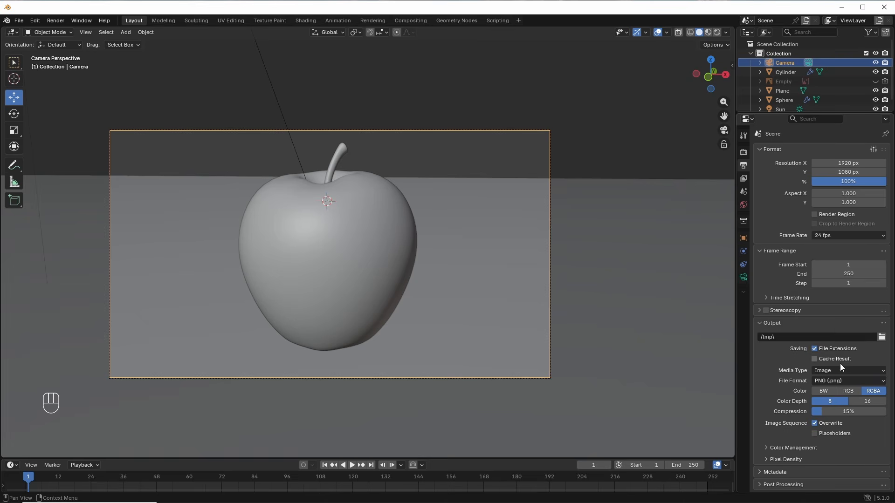
Step: Switch the output file format to JPEG at 100% quality and render frame 1 of the apple
left_click(878, 381)
left_click(834, 243)
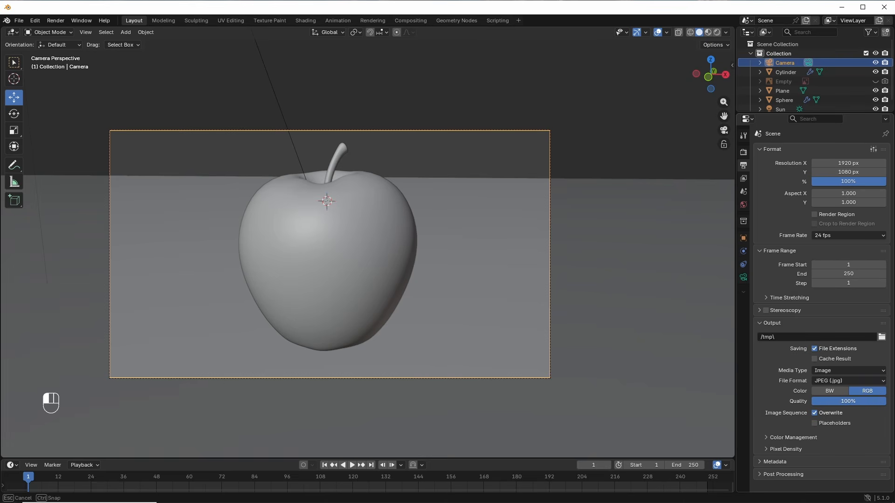
left_click(60, 22)
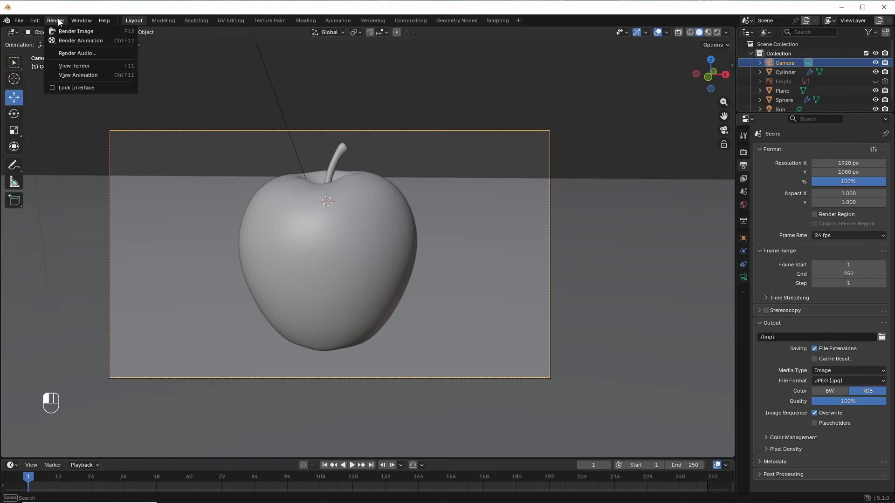
left_click(77, 32)
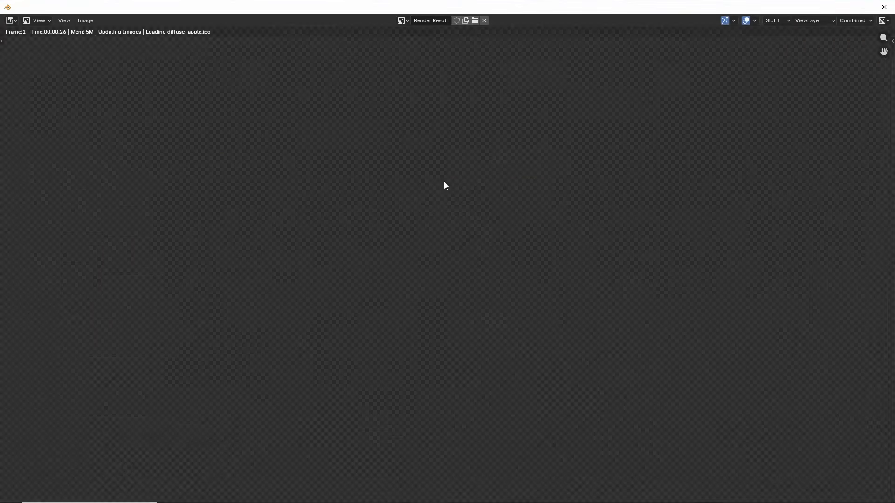